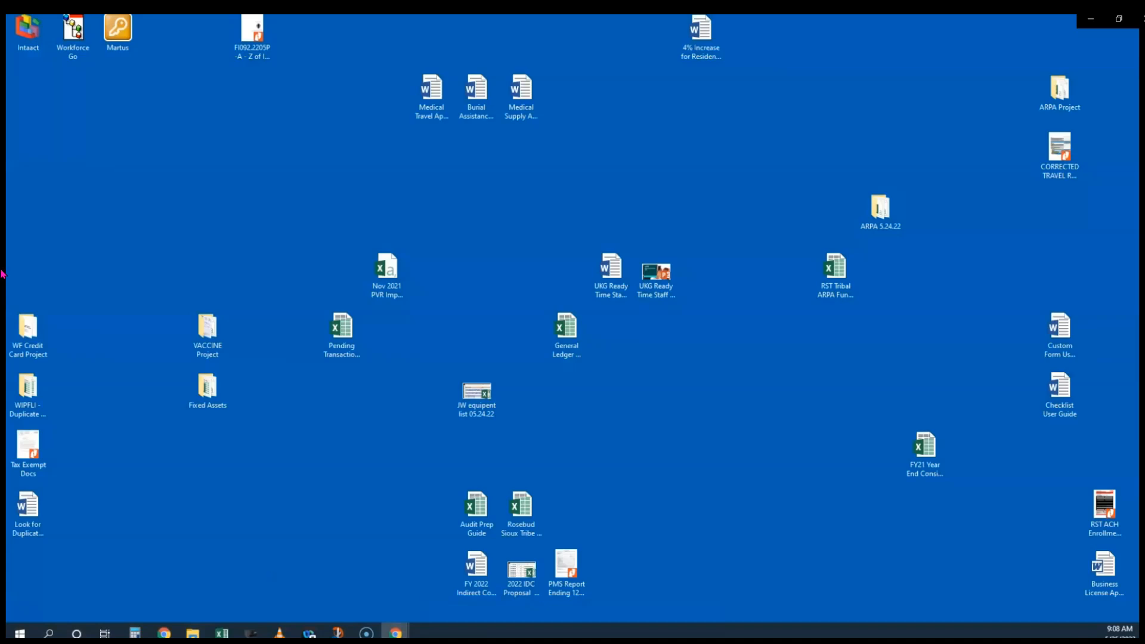
# From the Reports Center, run the Fiscal Year - Expenses - One Funding Source View report
pyautogui.moveTo(396, 633)
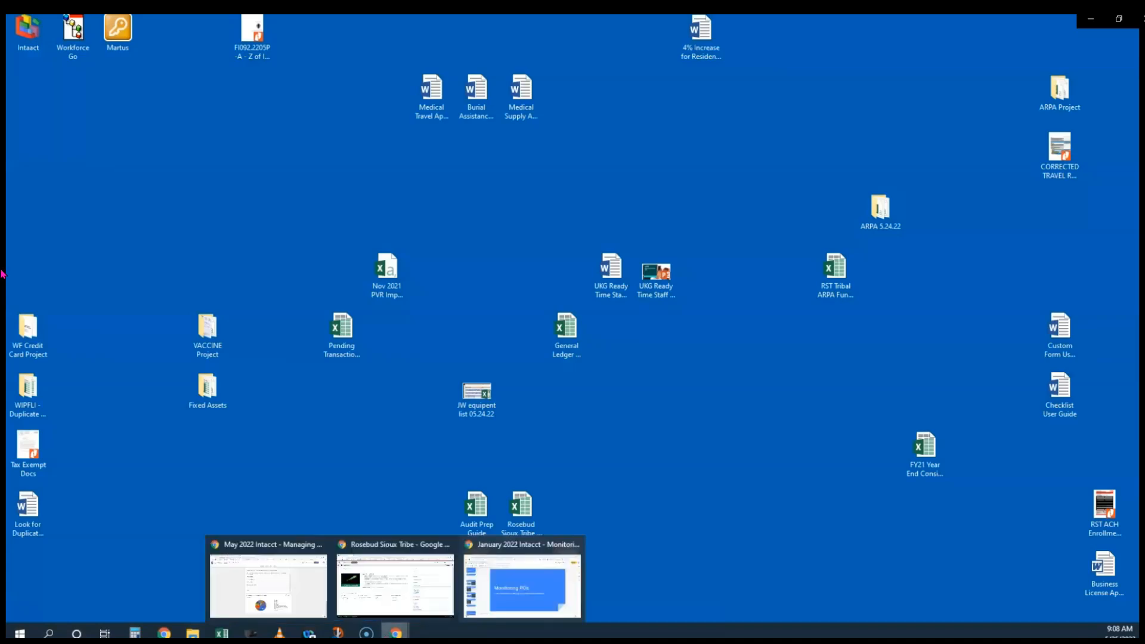
pyautogui.click(409, 597)
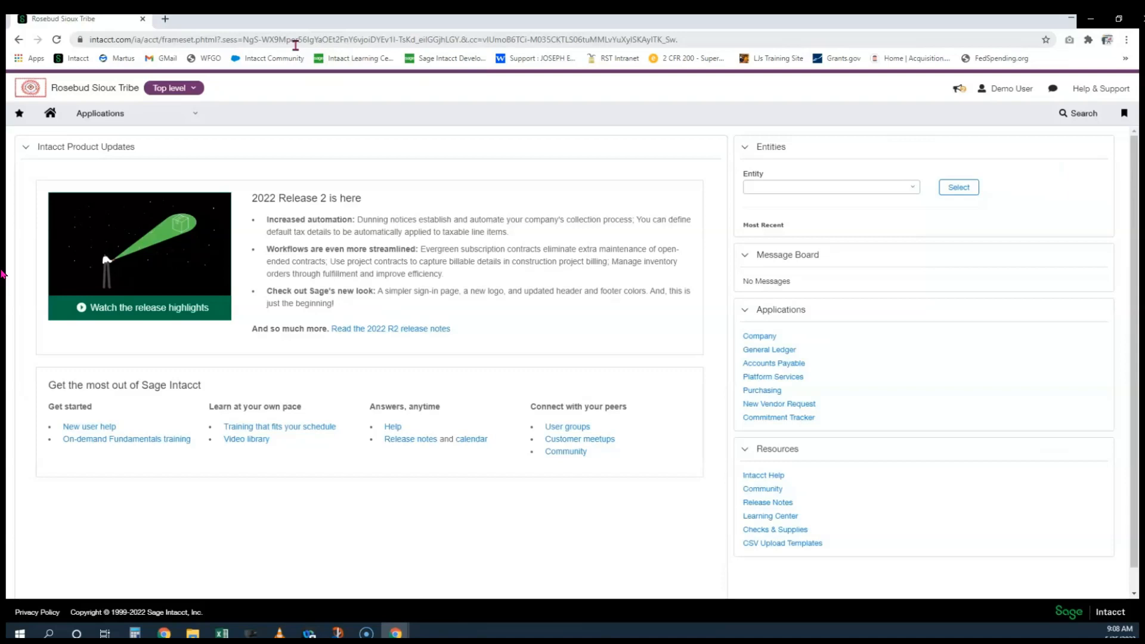
pyautogui.click(144, 120)
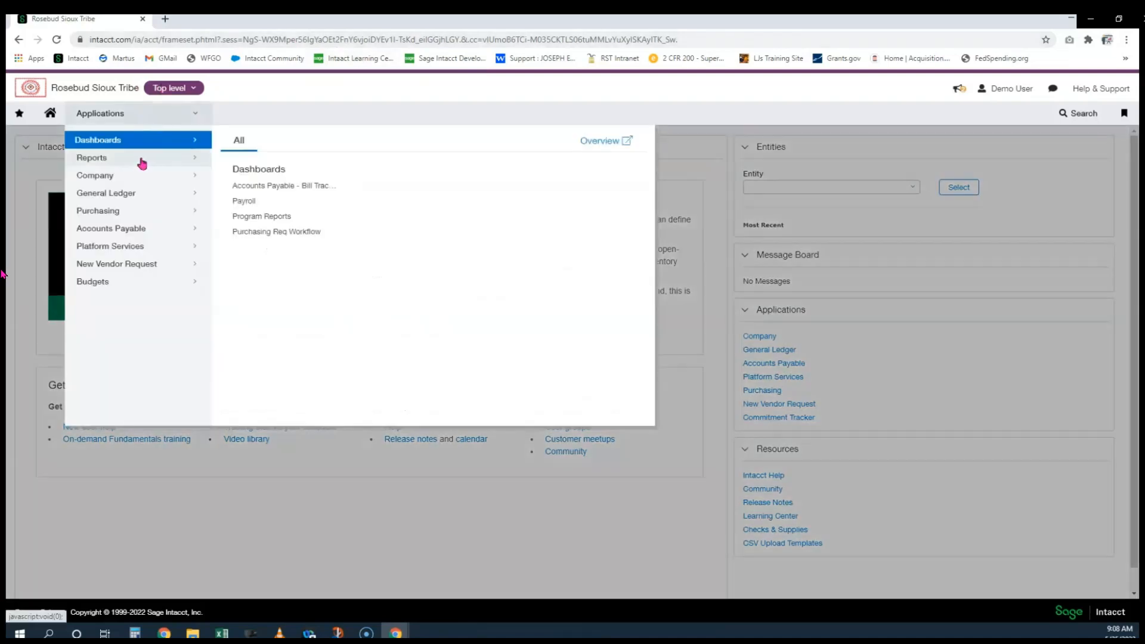
pyautogui.moveTo(141, 162)
pyautogui.click(262, 176)
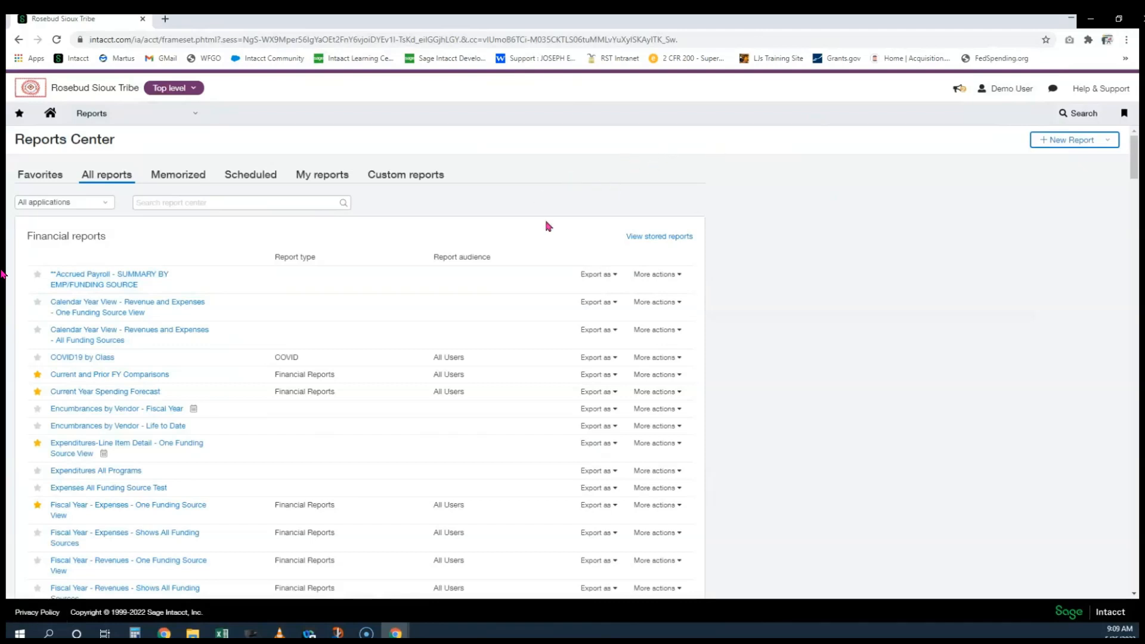
pyautogui.scroll(-2, 554, 334)
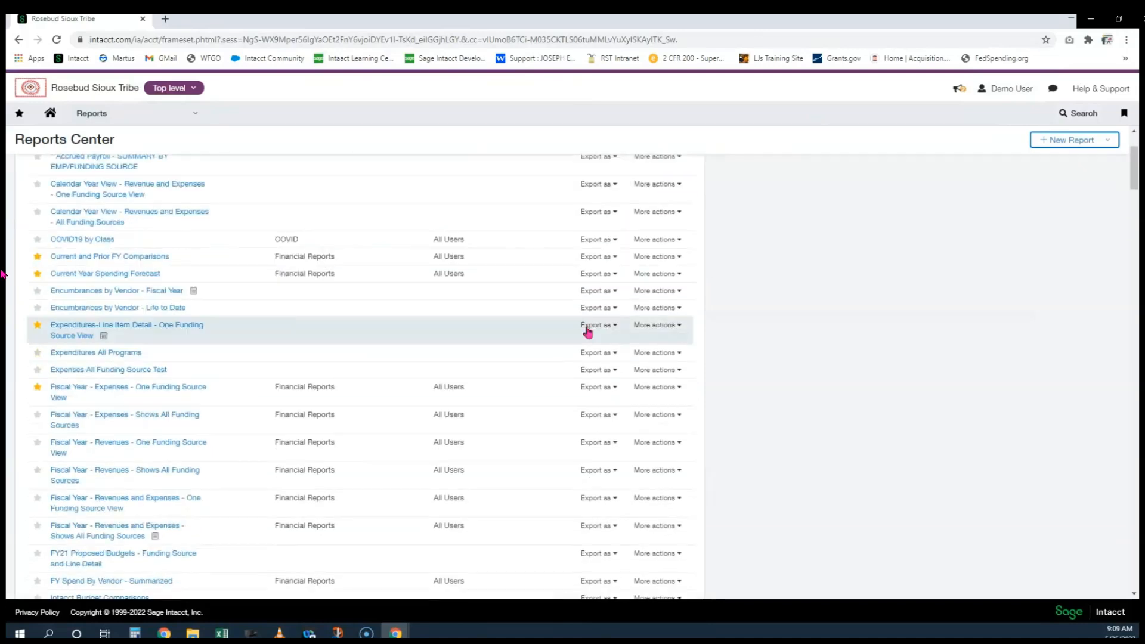
pyautogui.click(140, 394)
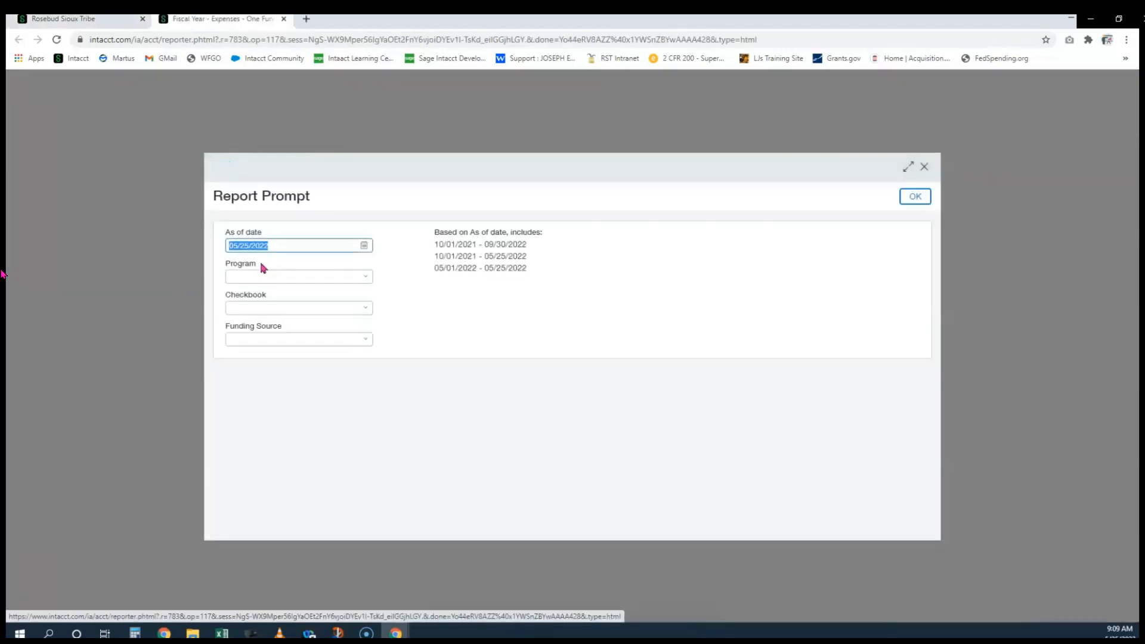
# Run the report for program 197--General-Operating, checkbook 3--General Account, funding source 50.170 Other--Other
pyautogui.click(269, 278)
pyautogui.write('ge')
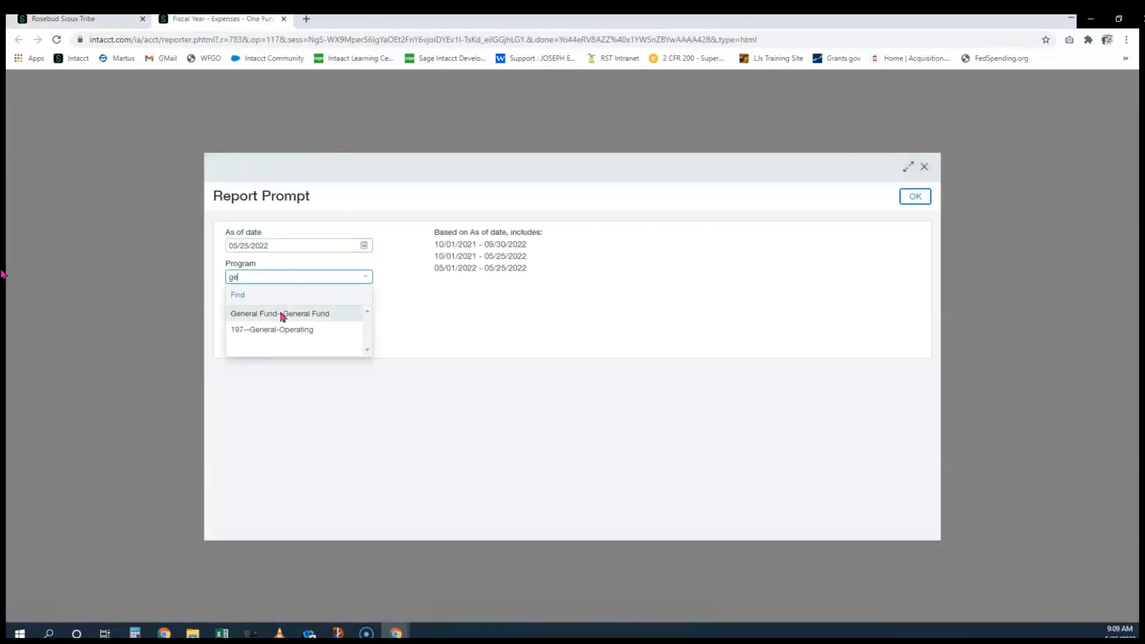
pyautogui.click(286, 330)
pyautogui.click(266, 308)
pyautogui.write('3')
pyautogui.click(266, 338)
pyautogui.click(265, 340)
pyautogui.write('50.170')
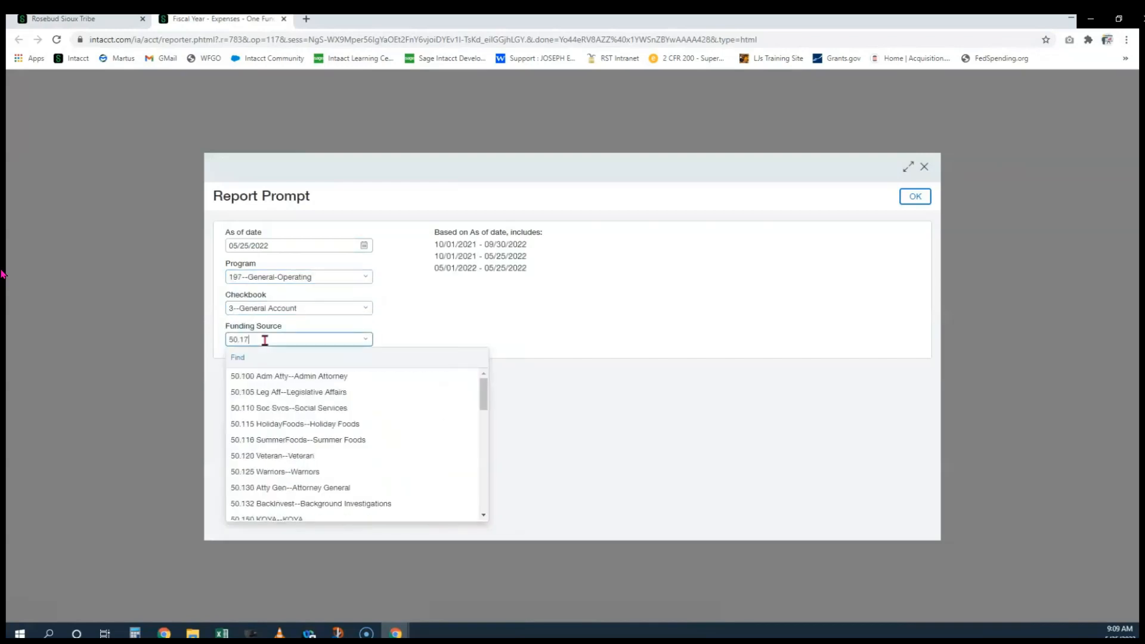
pyautogui.click(284, 376)
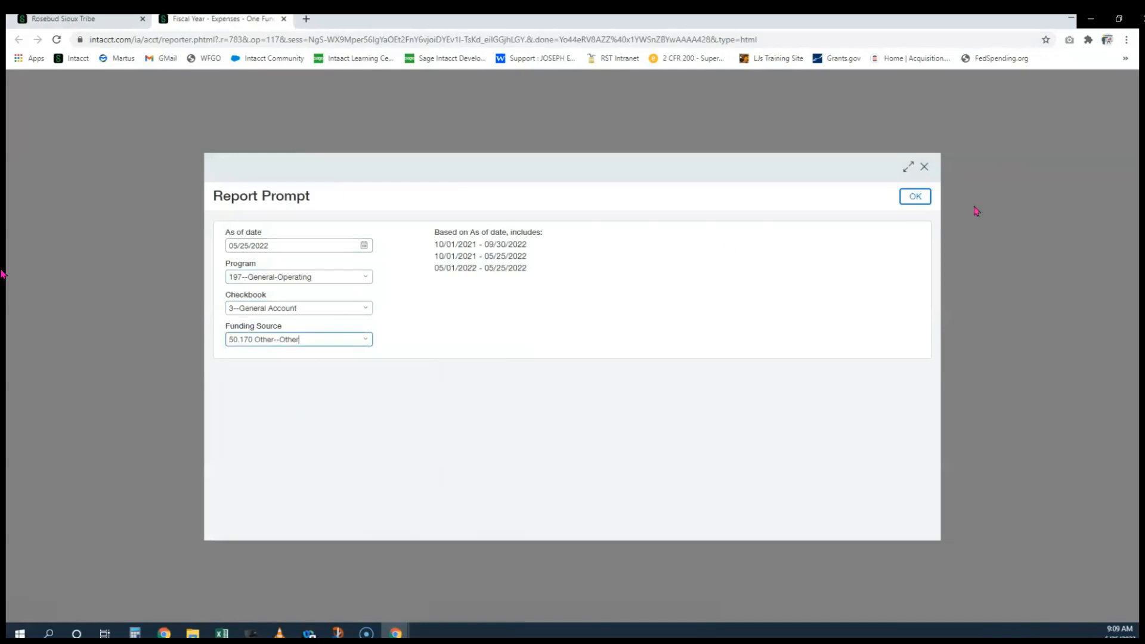
pyautogui.click(916, 198)
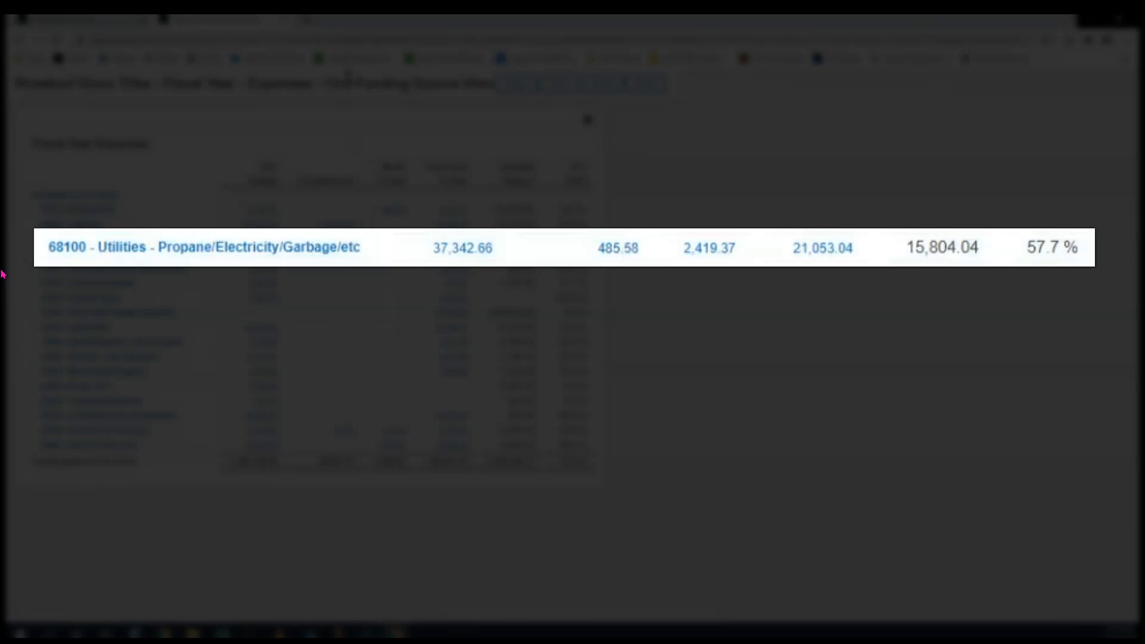
# Drill into the 485.58 Utilities encumbrance and check the General Ledger Report's credit and balance totals
pyautogui.click(617, 253)
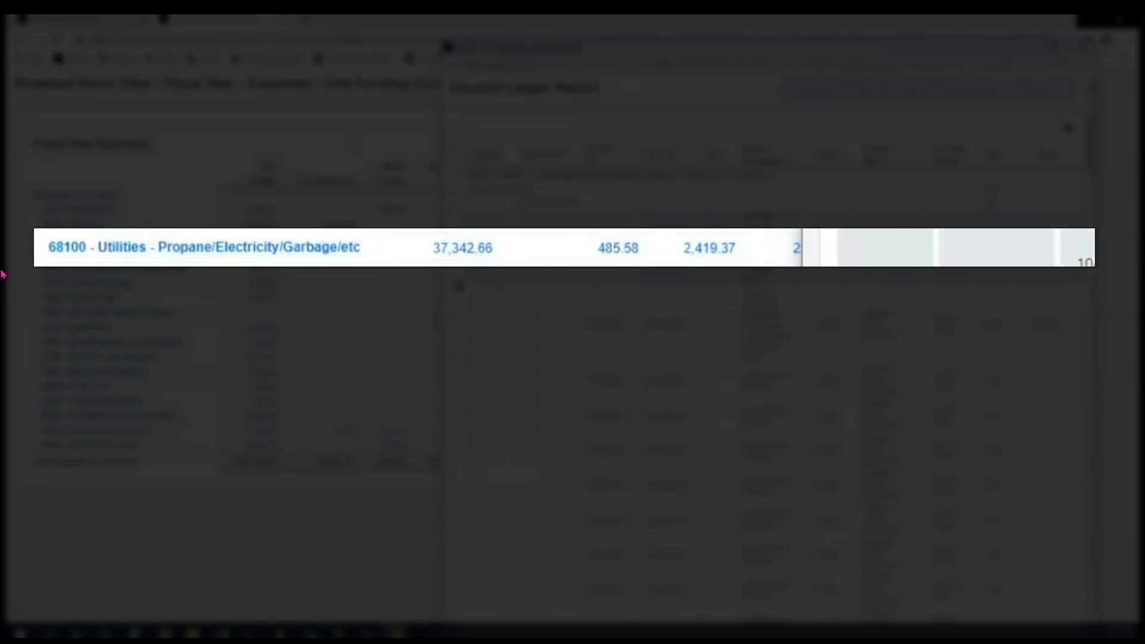
pyautogui.click(1059, 50)
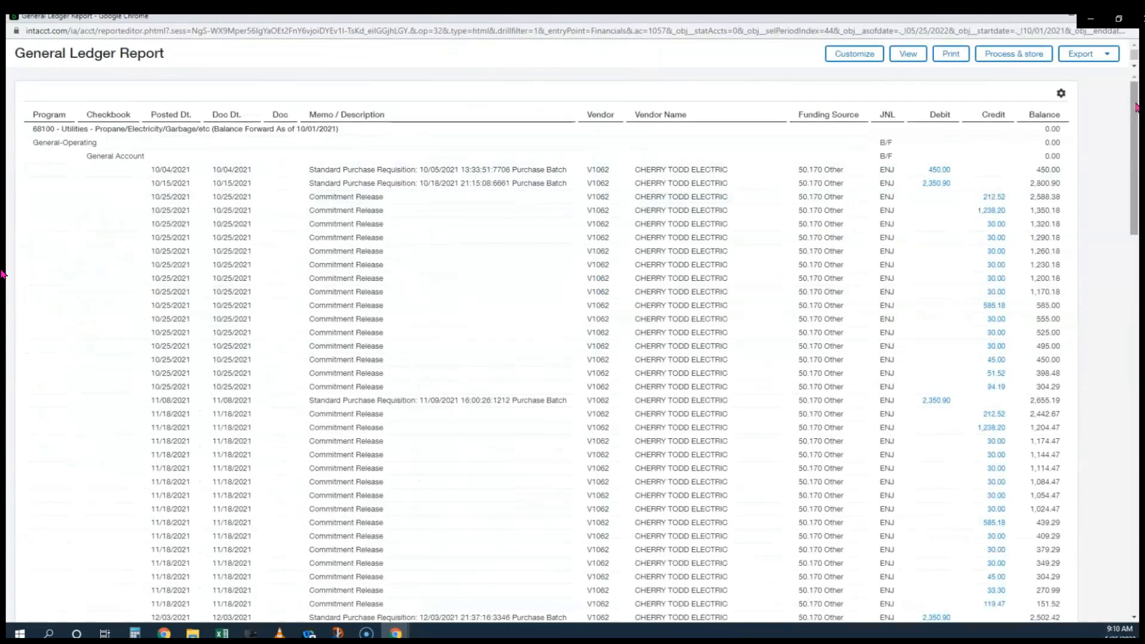
pyautogui.moveTo(1136, 110); pyautogui.dragTo(1133, 486)
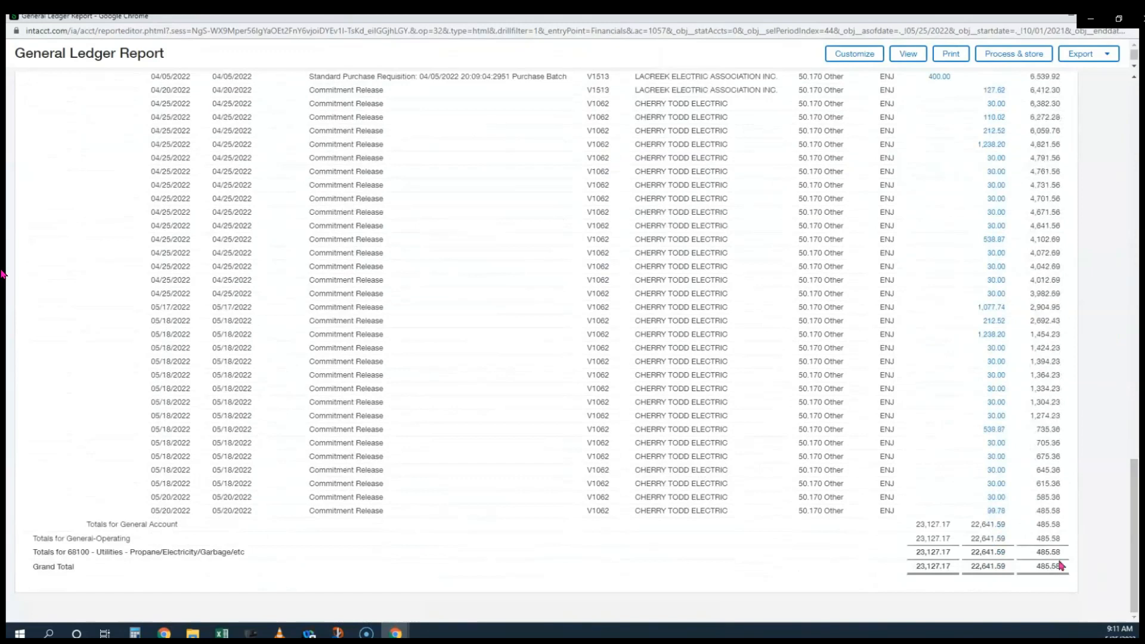
pyautogui.moveTo(915, 524); pyautogui.dragTo(1003, 524)
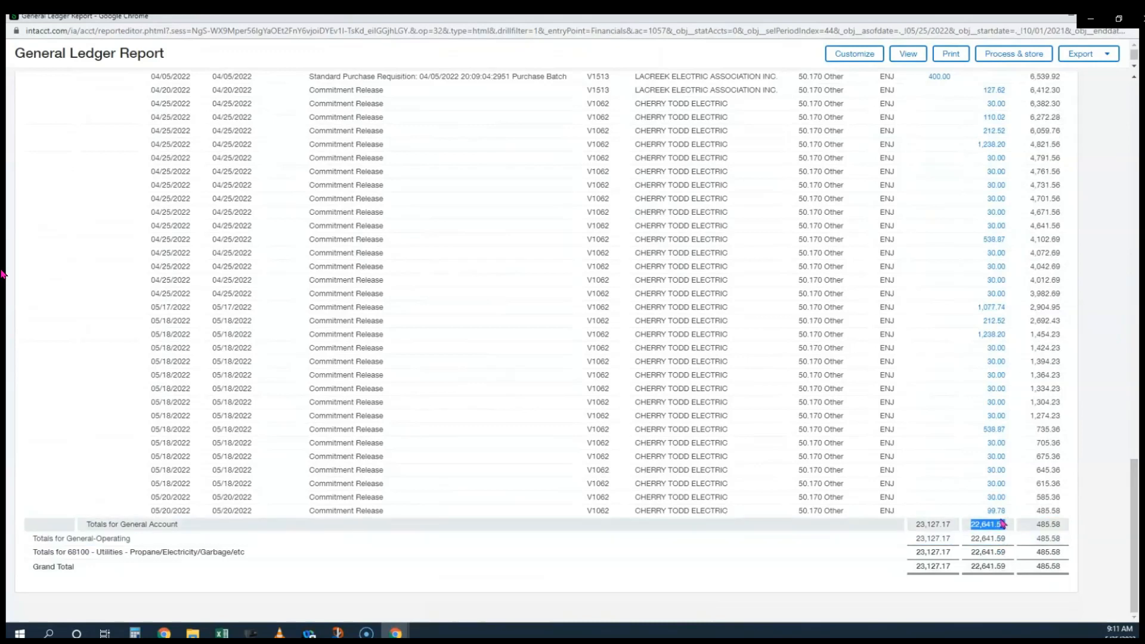
pyautogui.moveTo(1036, 525); pyautogui.dragTo(1067, 535)
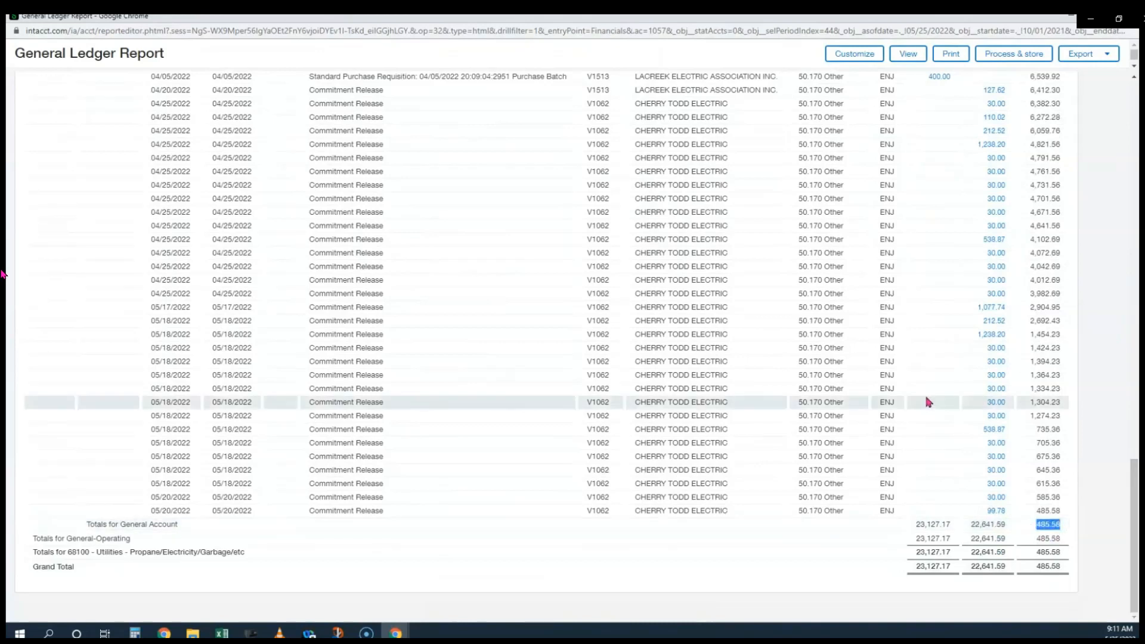
pyautogui.scroll(3, 928, 401)
pyautogui.scroll(3, 932, 399)
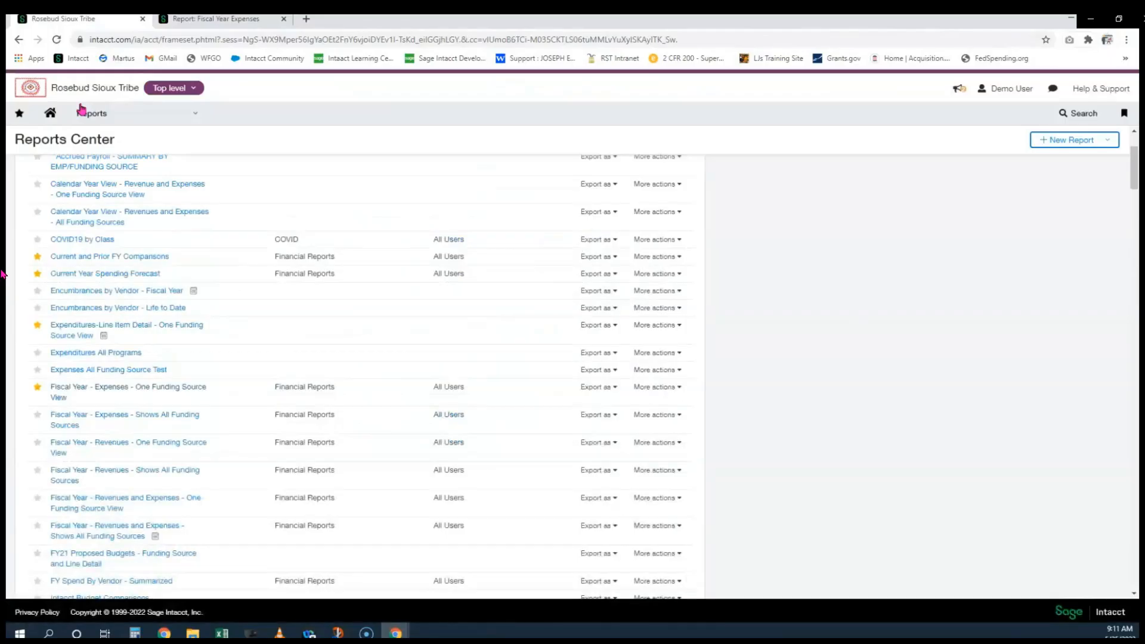
# Open the Purchase Order list, which shows 307 records
pyautogui.click(81, 112)
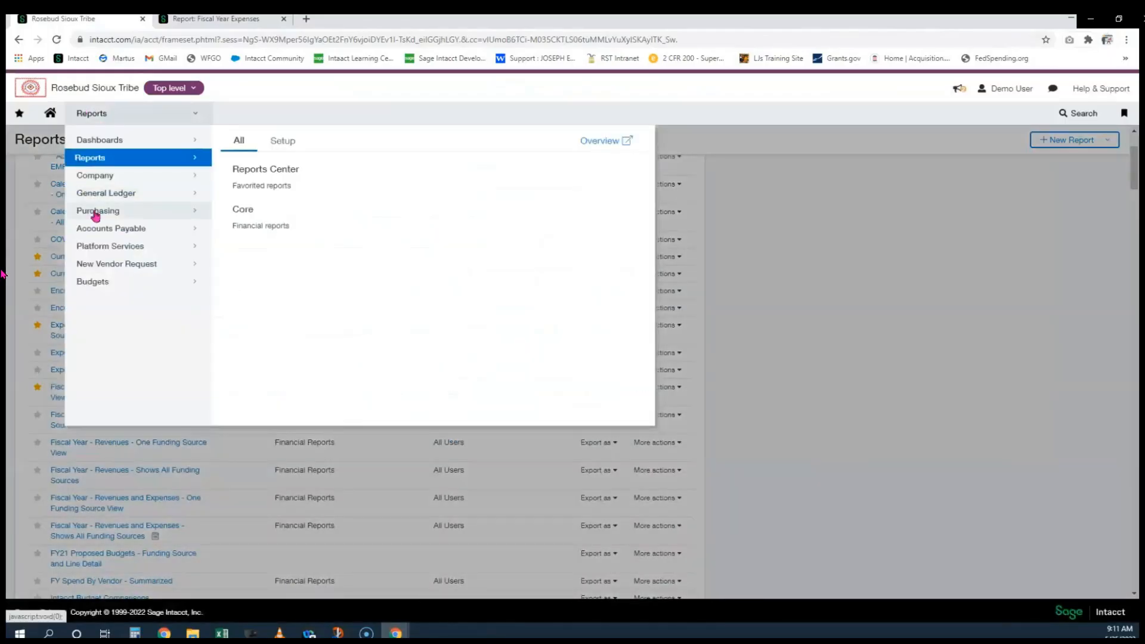
pyautogui.moveTo(96, 212)
pyautogui.click(257, 228)
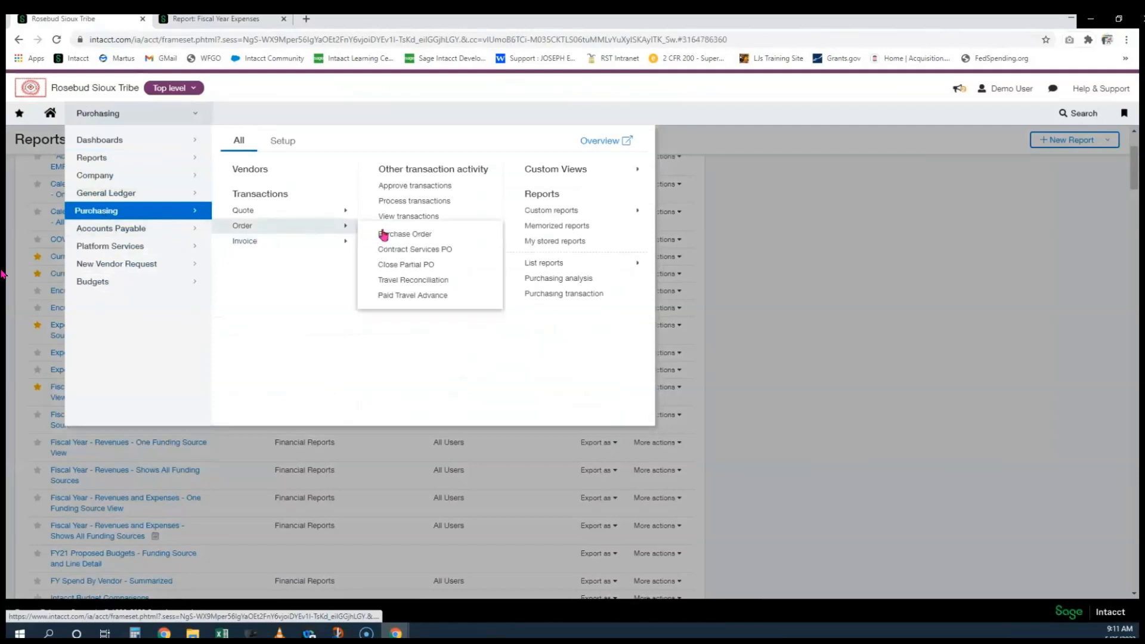
pyautogui.click(401, 238)
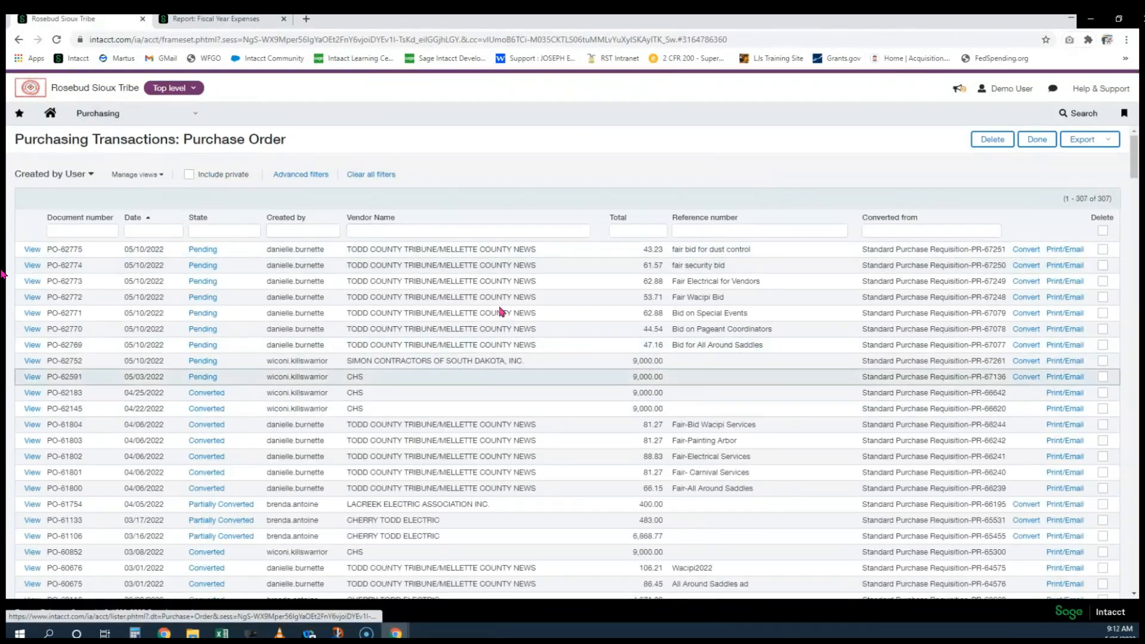
pyautogui.moveTo(1067, 198); pyautogui.dragTo(1117, 206)
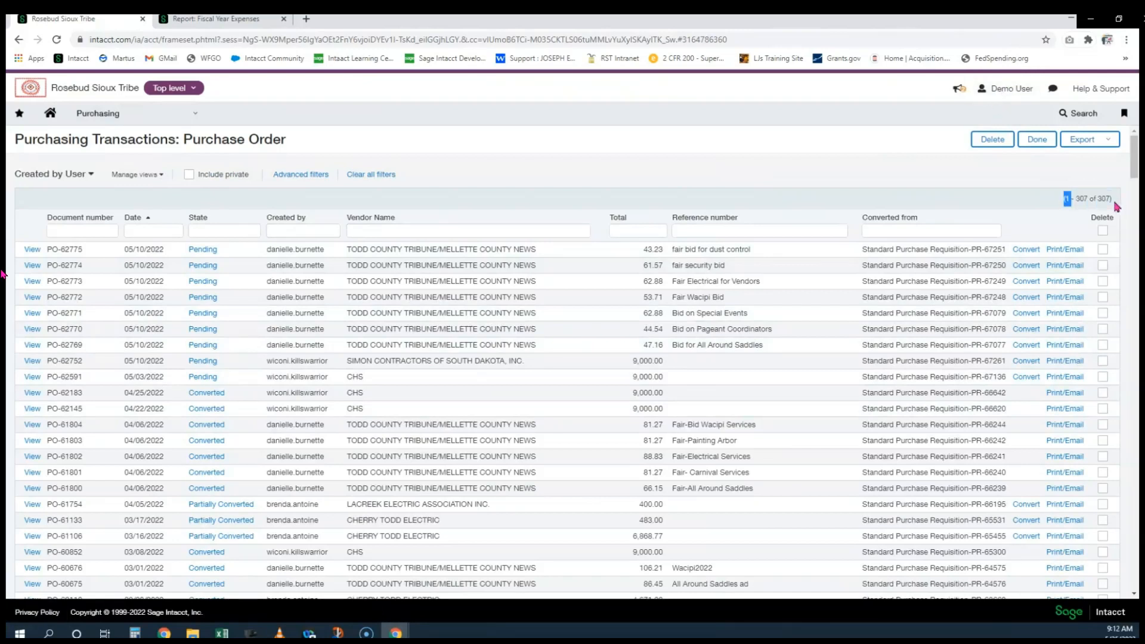
pyautogui.click(985, 198)
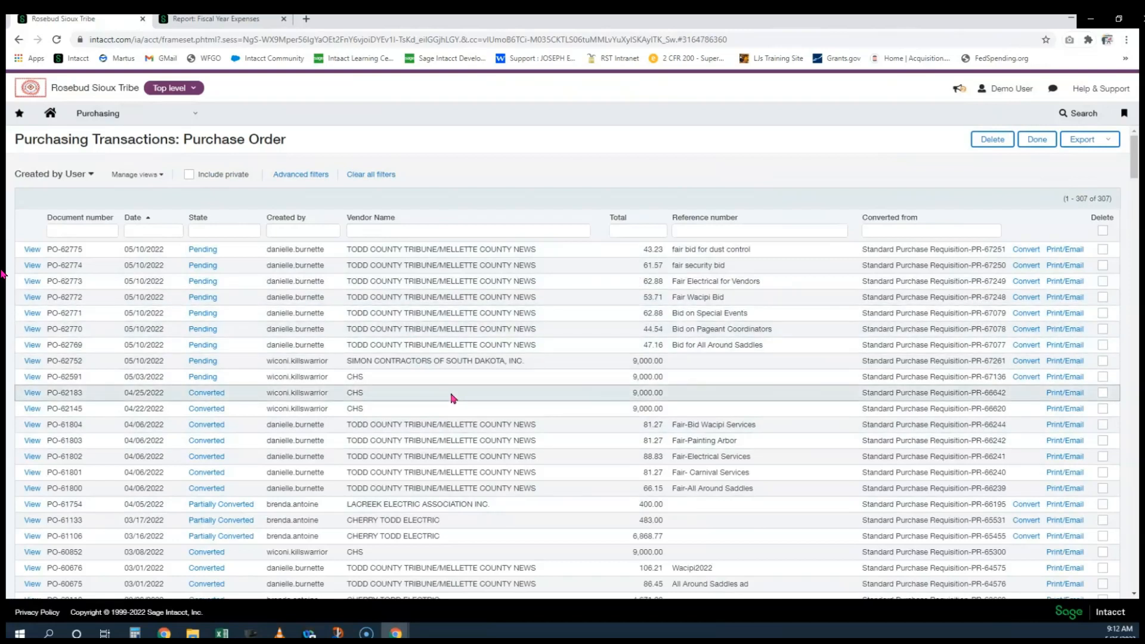
# Filter the State column by 'p' to leave the 12 Pending and Partially Converted orders
pyautogui.click(229, 229)
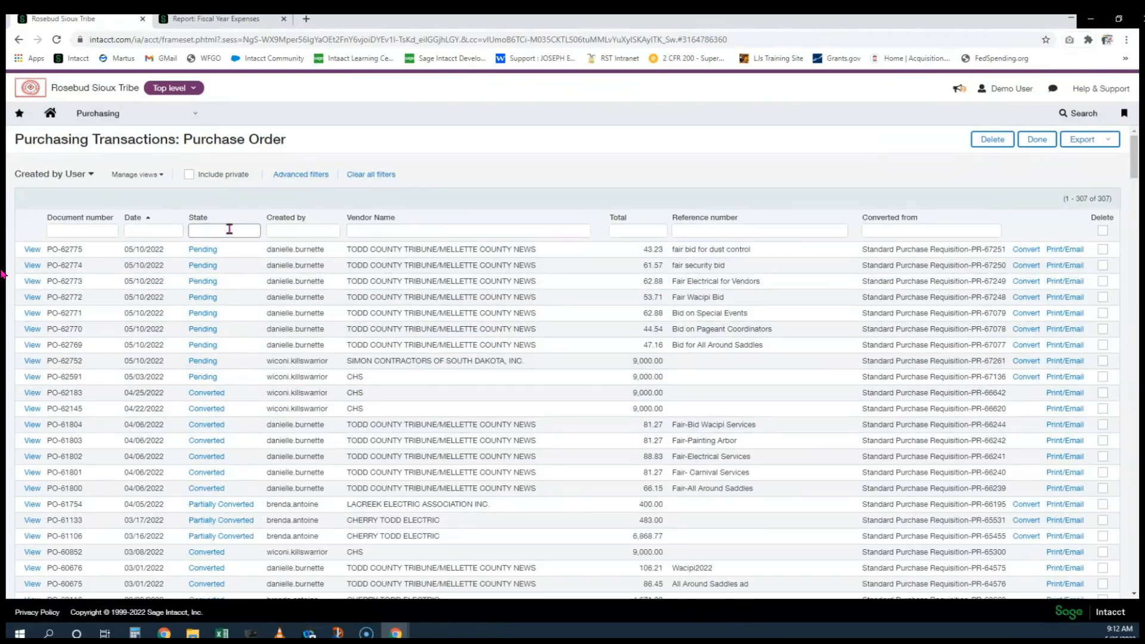
pyautogui.write('p')
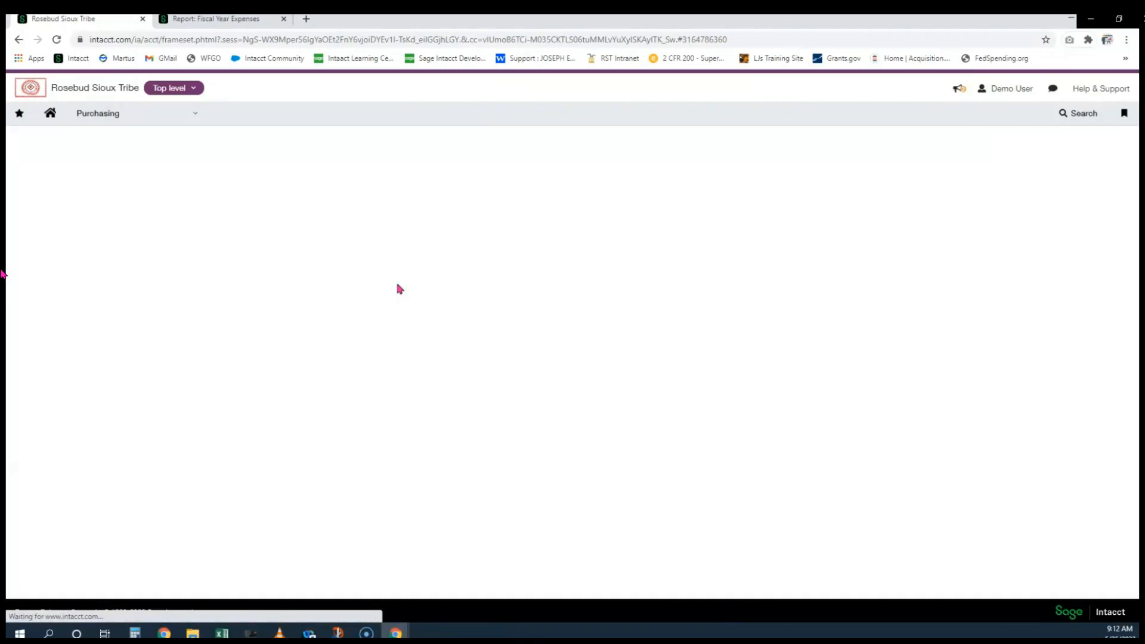
pyautogui.moveTo(1083, 199); pyautogui.dragTo(1124, 199)
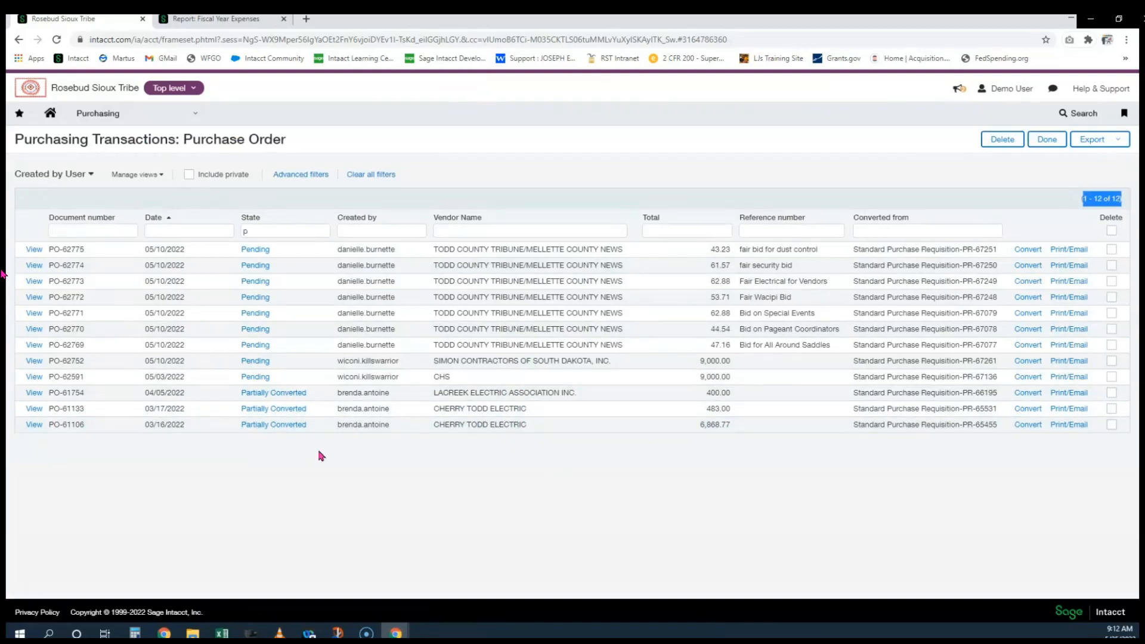
pyautogui.click(208, 19)
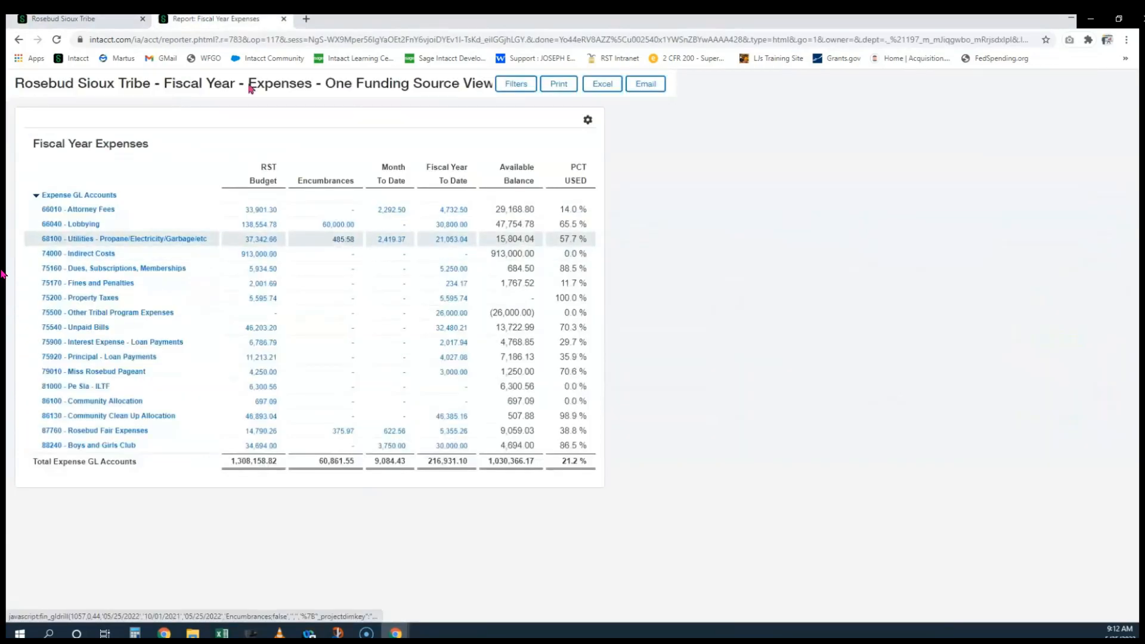
pyautogui.click(106, 19)
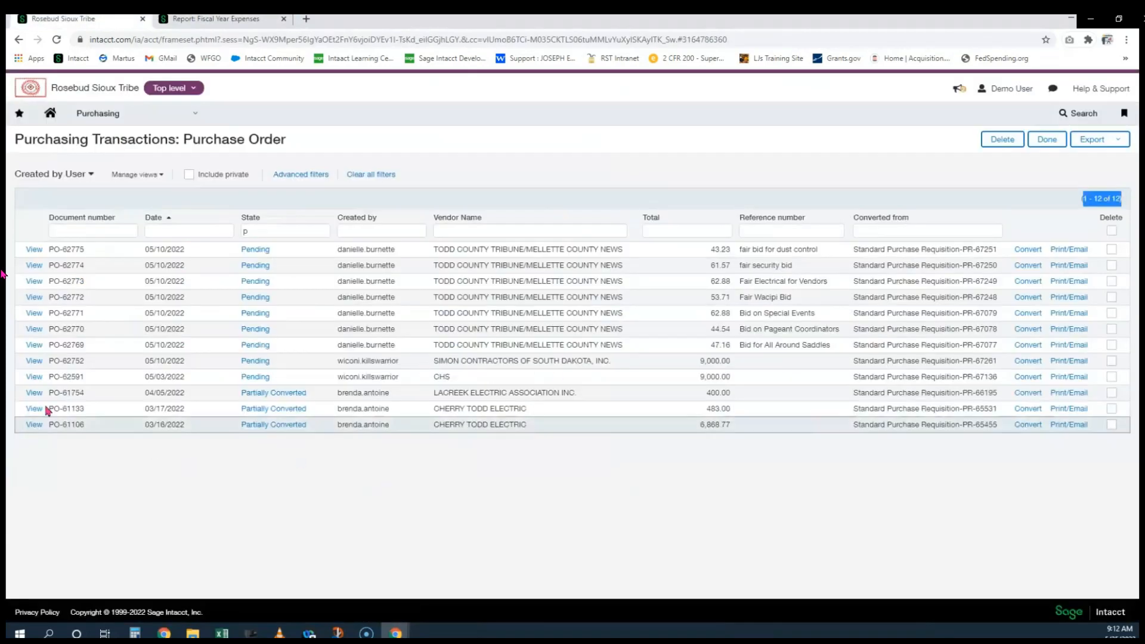
pyautogui.click(34, 393)
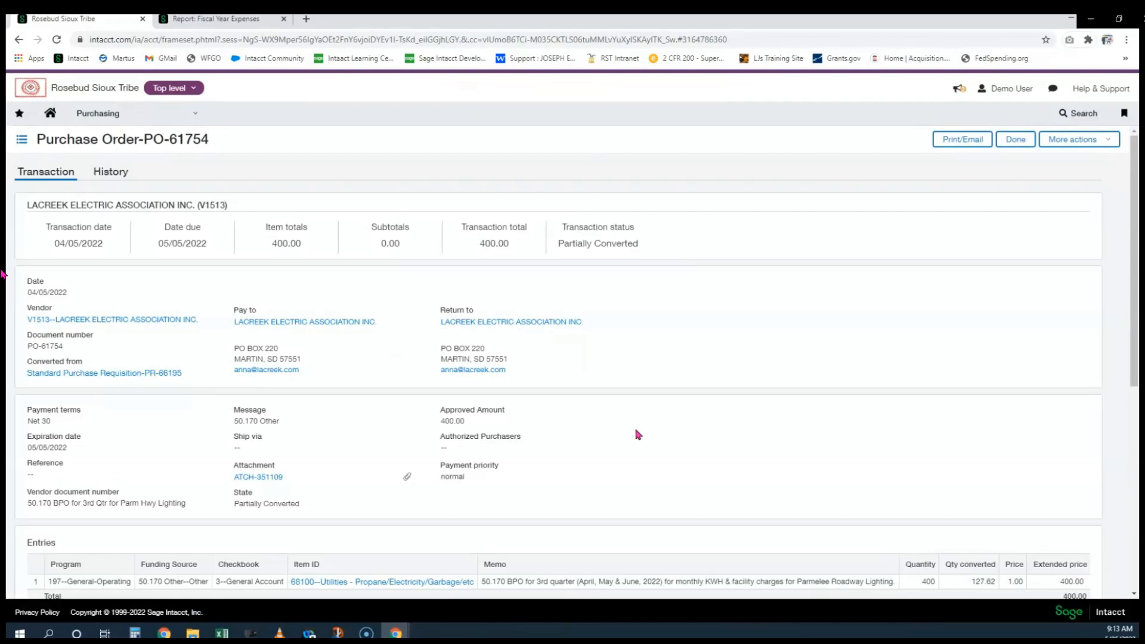
pyautogui.scroll(-2, 637, 434)
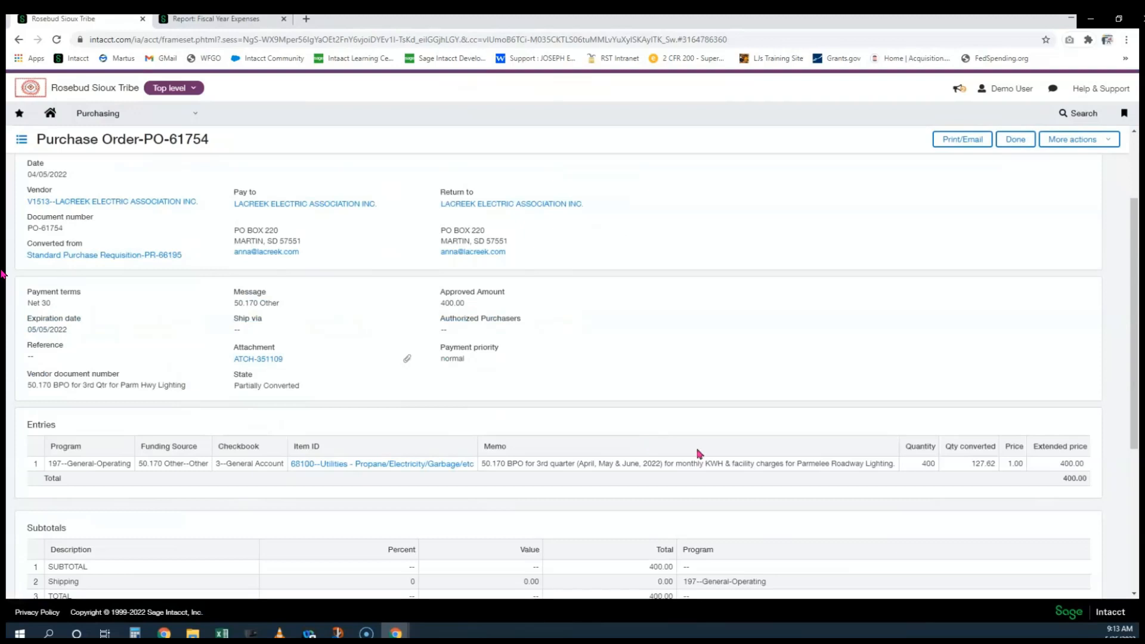
pyautogui.scroll(1, 699, 453)
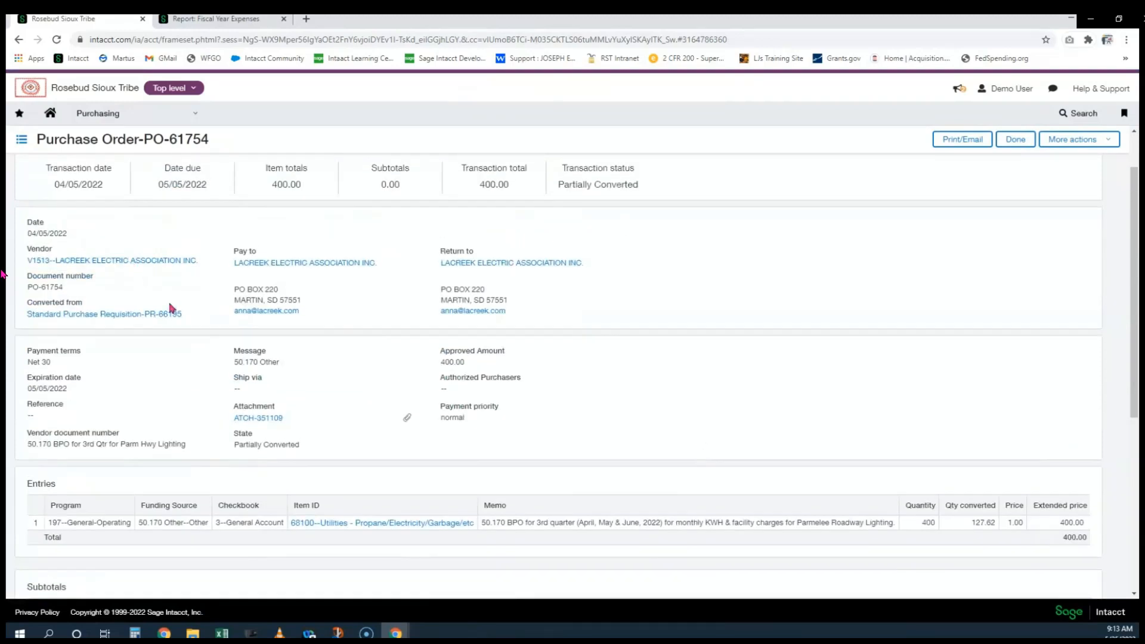
pyautogui.moveTo(63, 288); pyautogui.dragTo(46, 287)
pyautogui.scroll(-1, 151, 332)
pyautogui.scroll(-2, 152, 333)
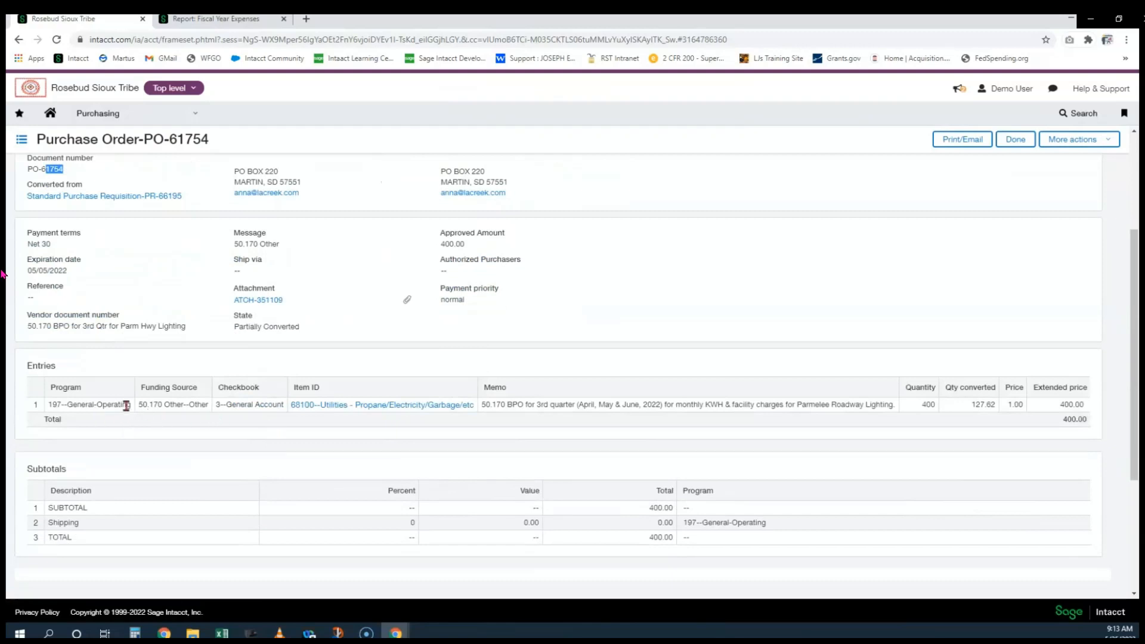
pyautogui.moveTo(91, 406); pyautogui.dragTo(114, 405)
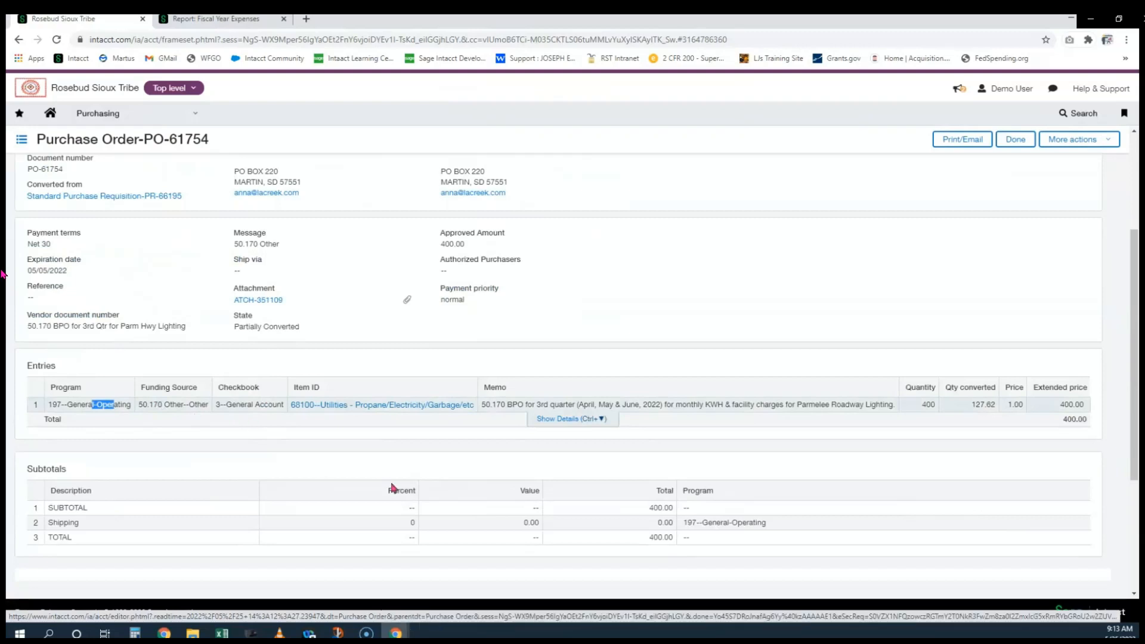
pyautogui.scroll(-1, 833, 429)
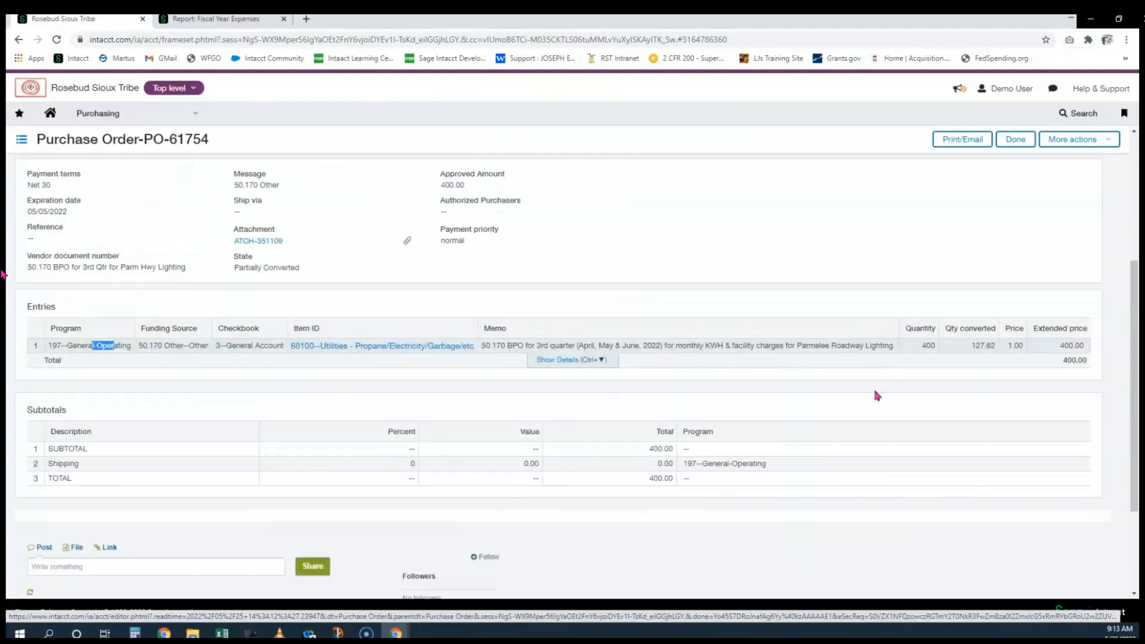
pyautogui.doubleClick(928, 346)
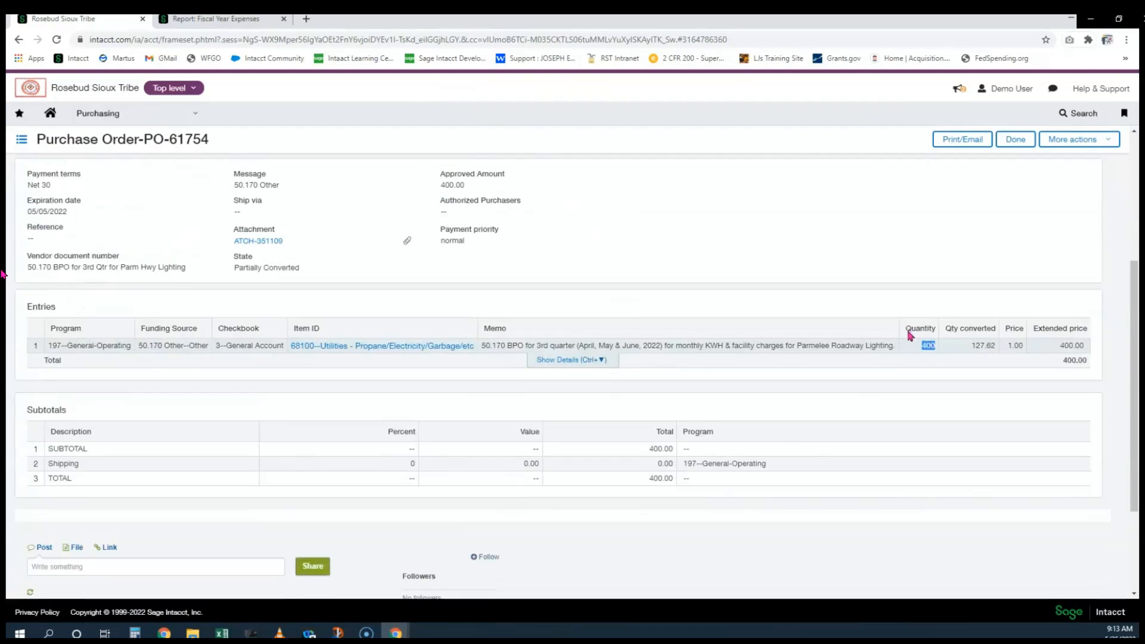
pyautogui.doubleClick(913, 329)
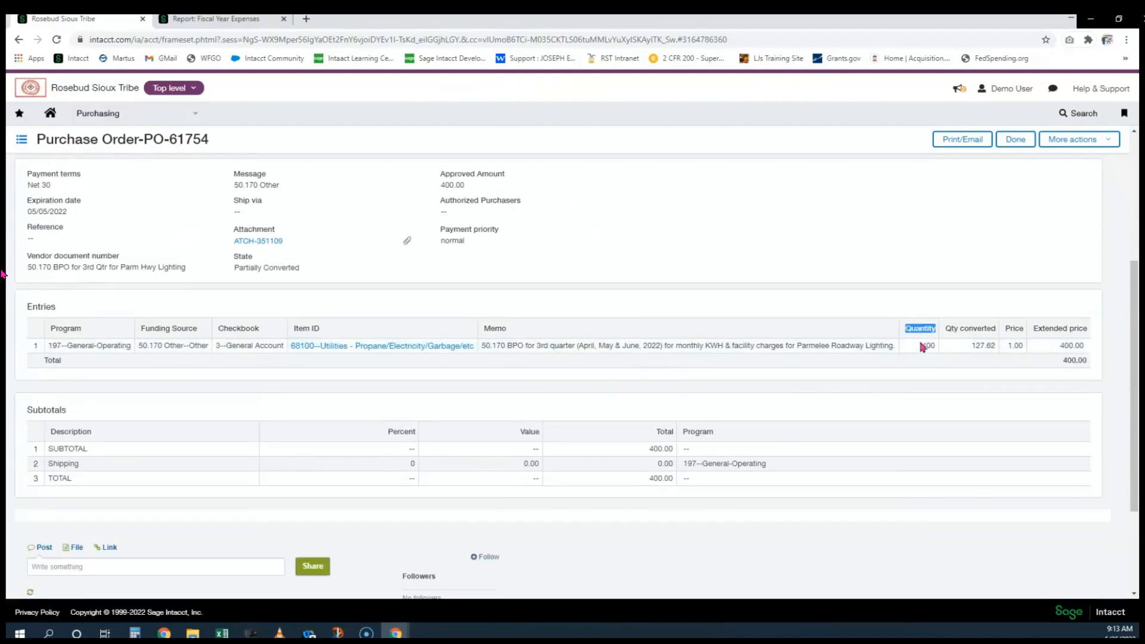
pyautogui.doubleClick(925, 346)
pyautogui.moveTo(946, 329); pyautogui.dragTo(992, 338)
pyautogui.doubleClick(983, 346)
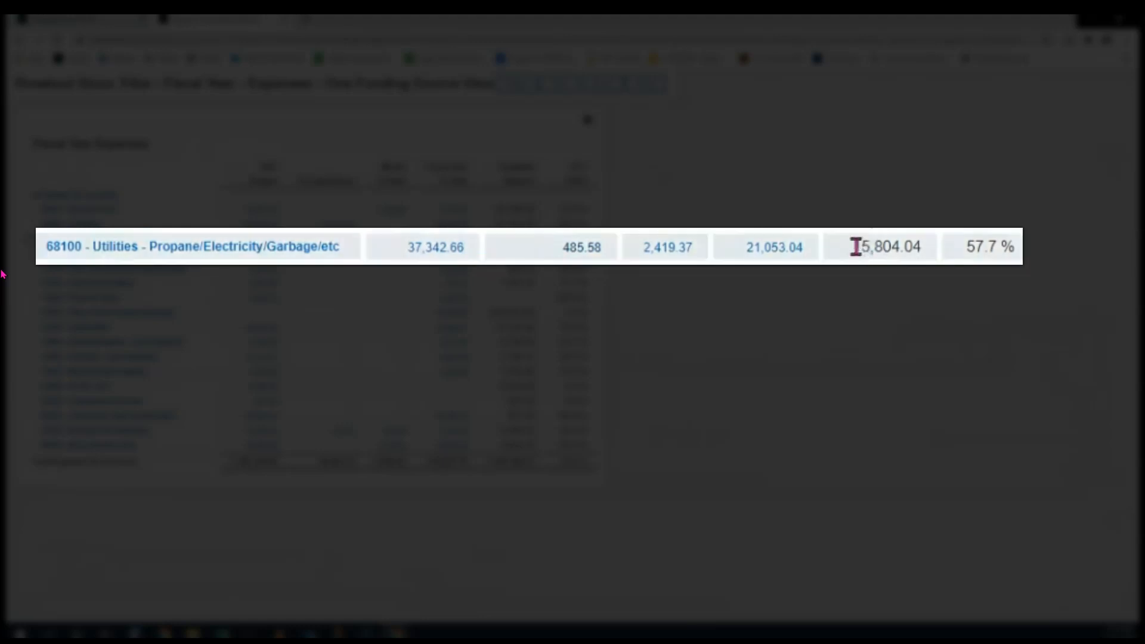
pyautogui.moveTo(856, 246); pyautogui.dragTo(924, 261)
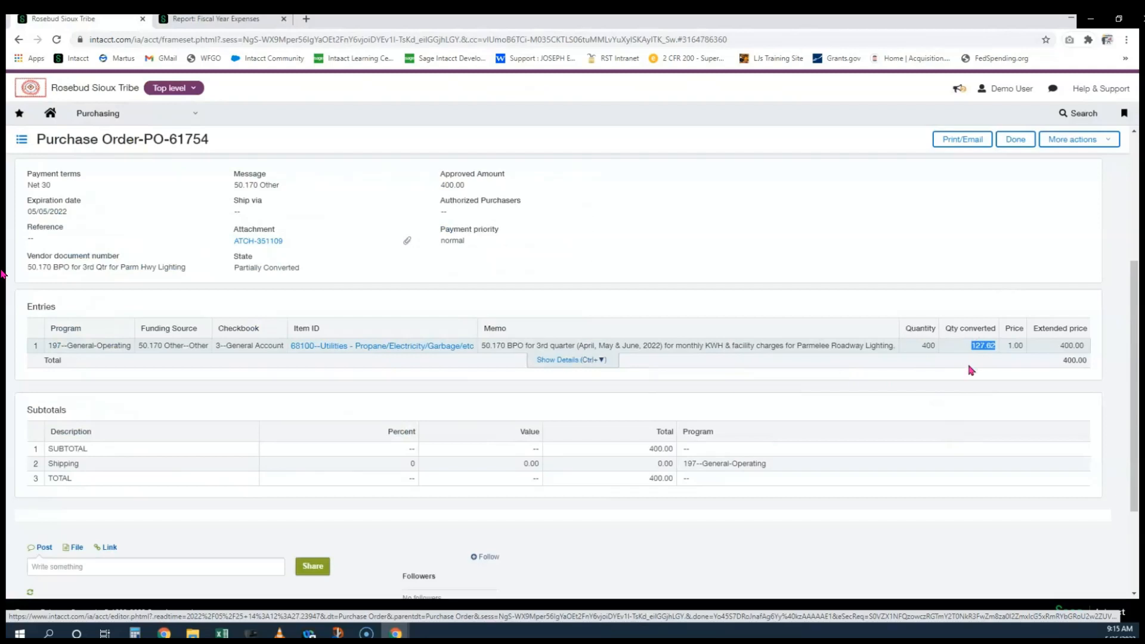
pyautogui.doubleClick(923, 345)
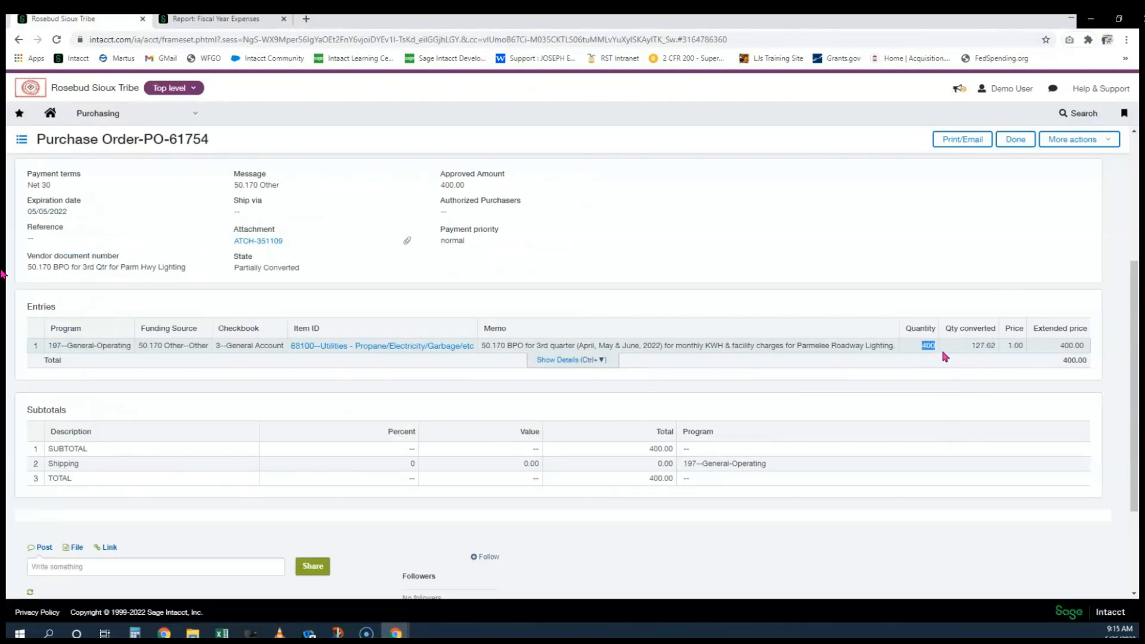
pyautogui.doubleClick(972, 345)
# Convert PO-61754 to a Close Partial PO and type 9/30/202 into its date
pyautogui.click(1067, 139)
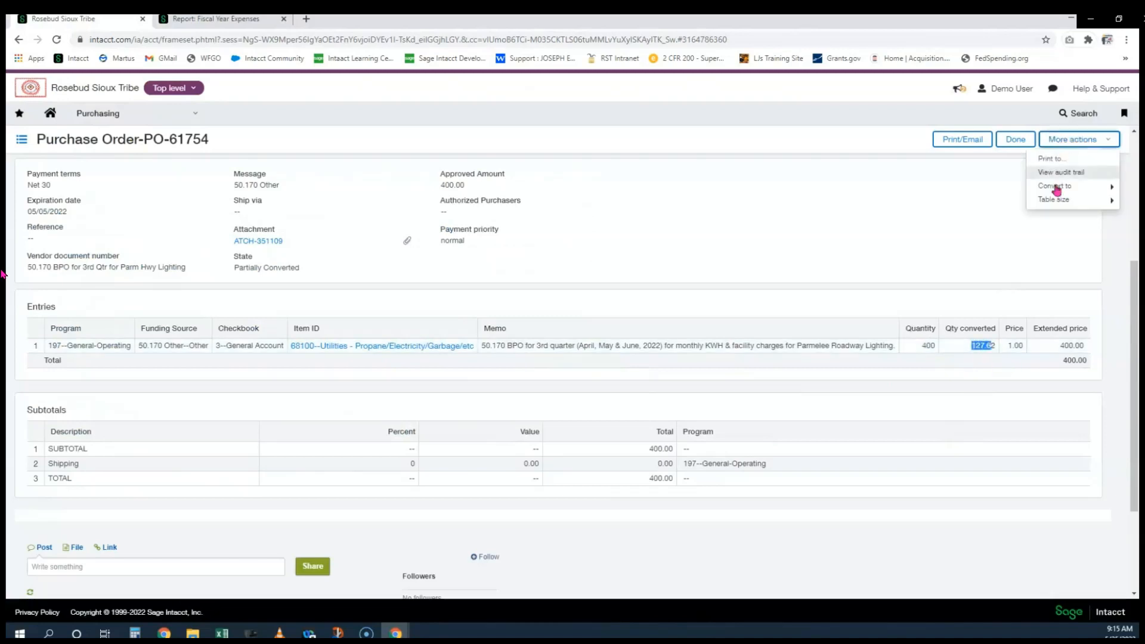
pyautogui.moveTo(1057, 190)
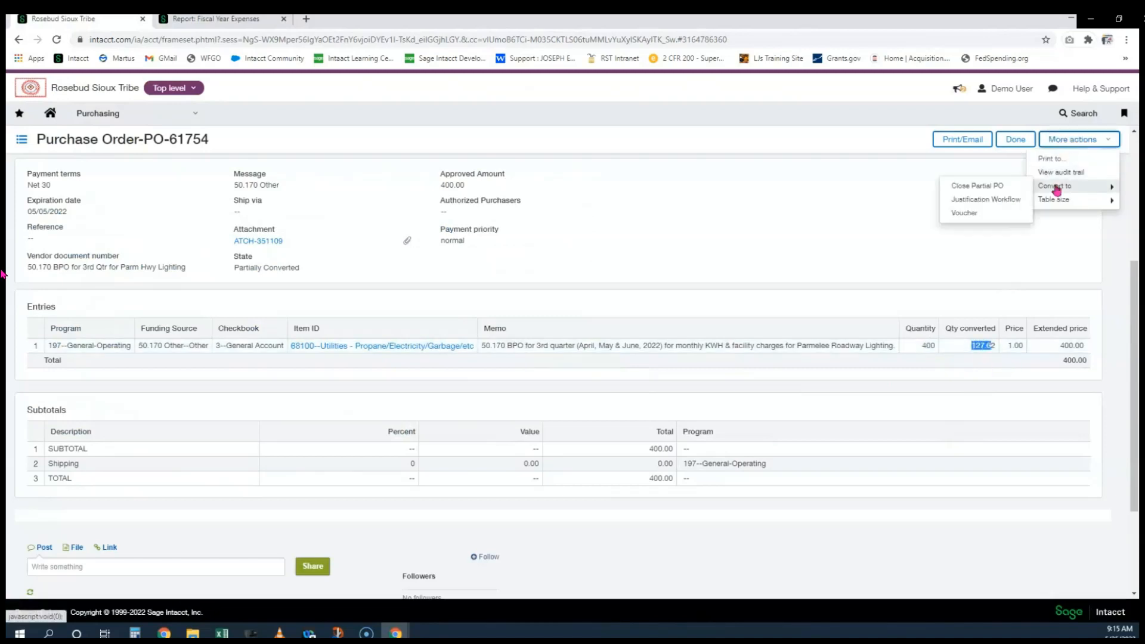
pyautogui.click(994, 187)
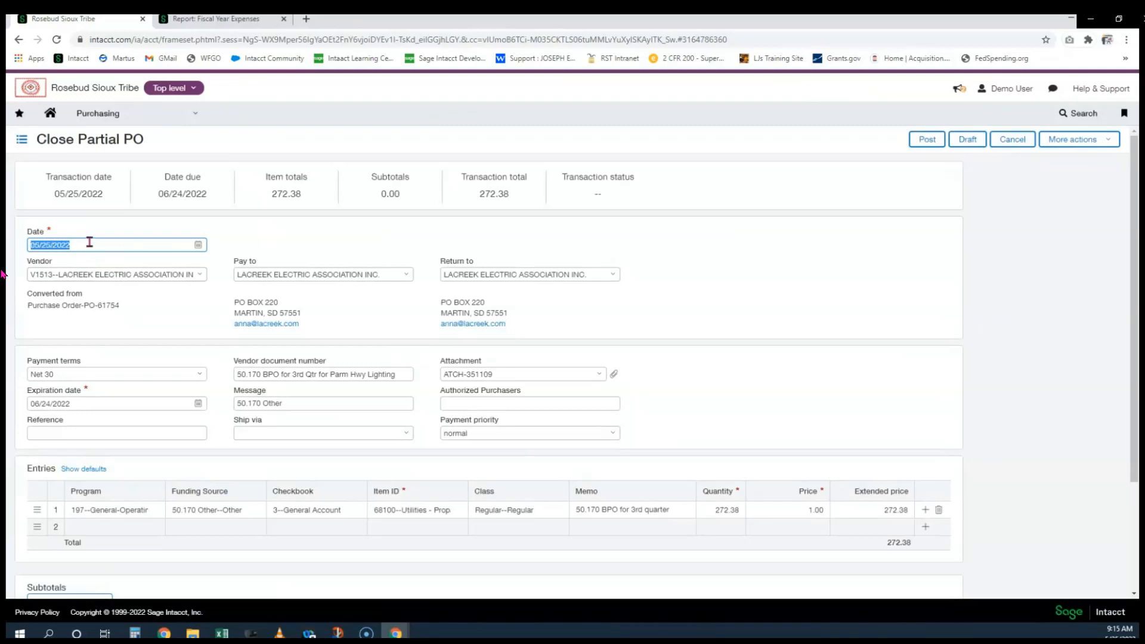
pyautogui.write('9/30/202')
# Commit the 09/30/2022 date, then open purchase order PO-62775 from the list
pyautogui.click(740, 245)
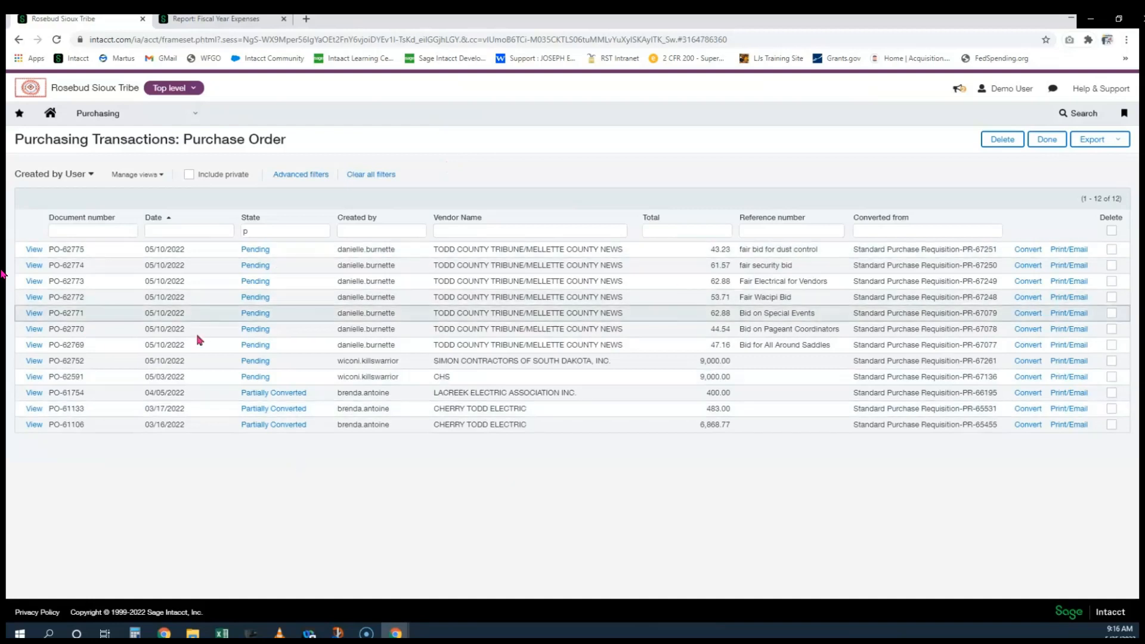
pyautogui.click(33, 251)
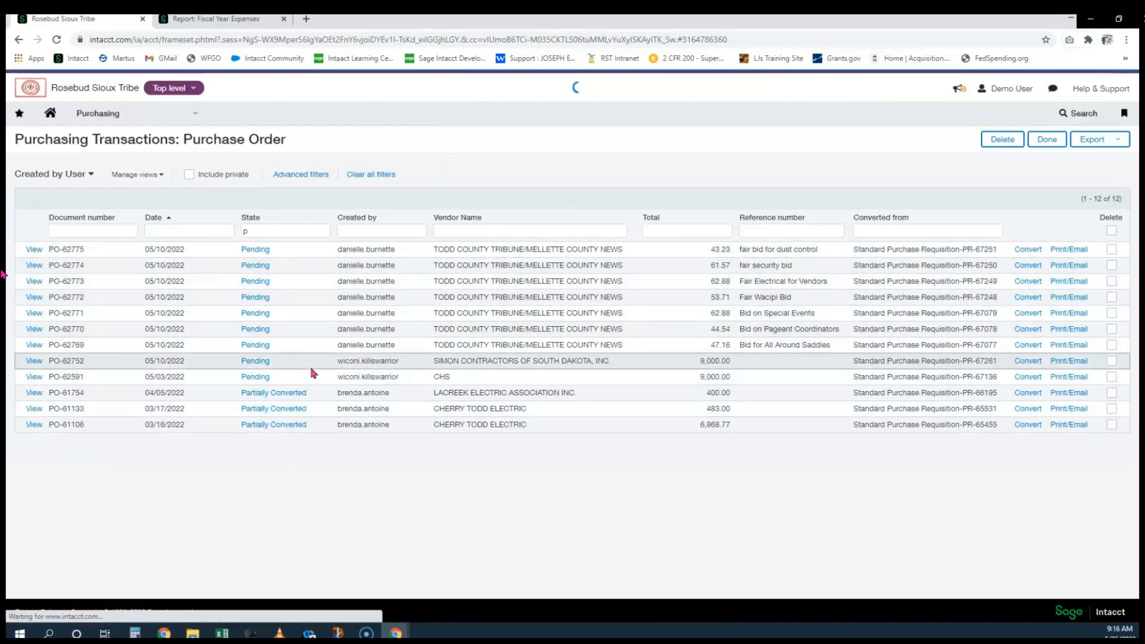
pyautogui.scroll(-5, 444, 383)
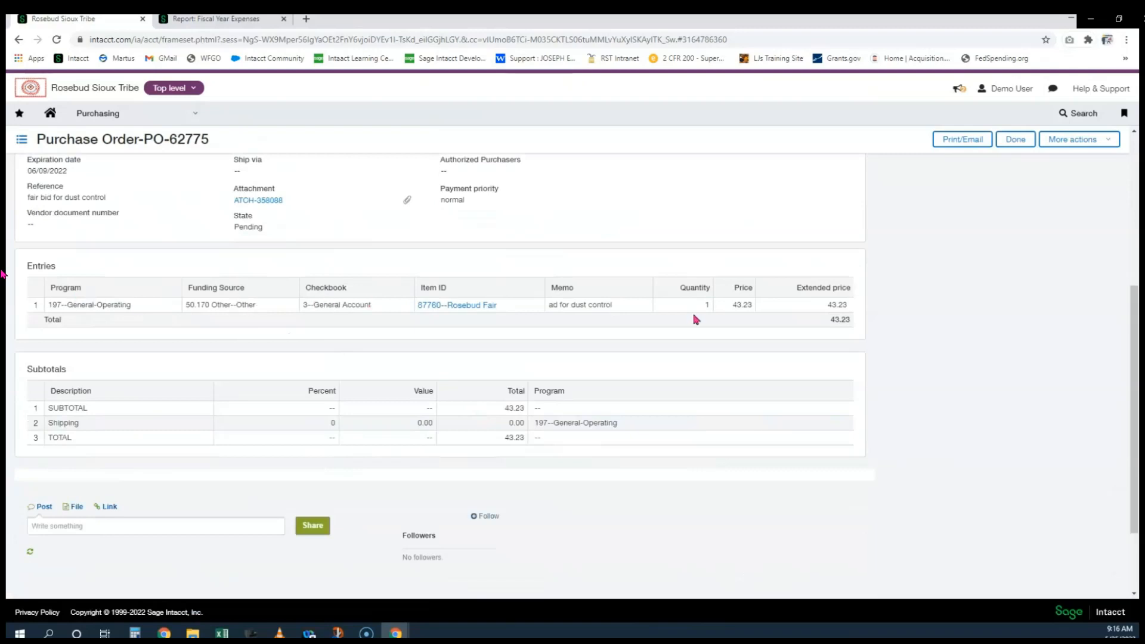
# Close PO-62775 back to the purchase order list and bring up the Purchasing menu
pyautogui.scroll(4, 401, 287)
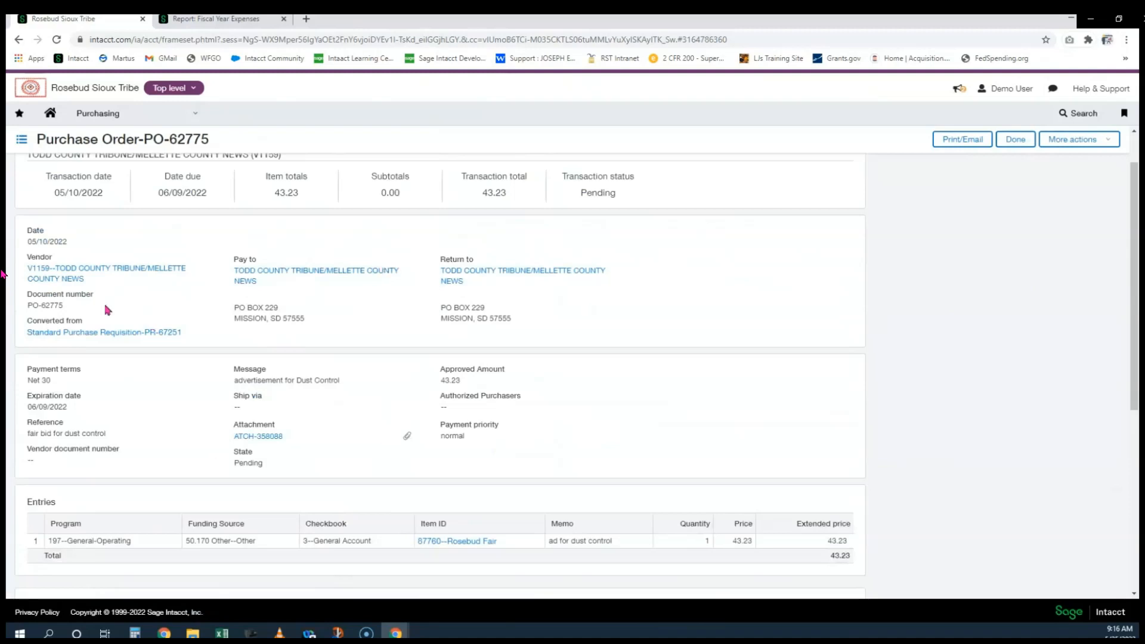
pyautogui.click(1017, 143)
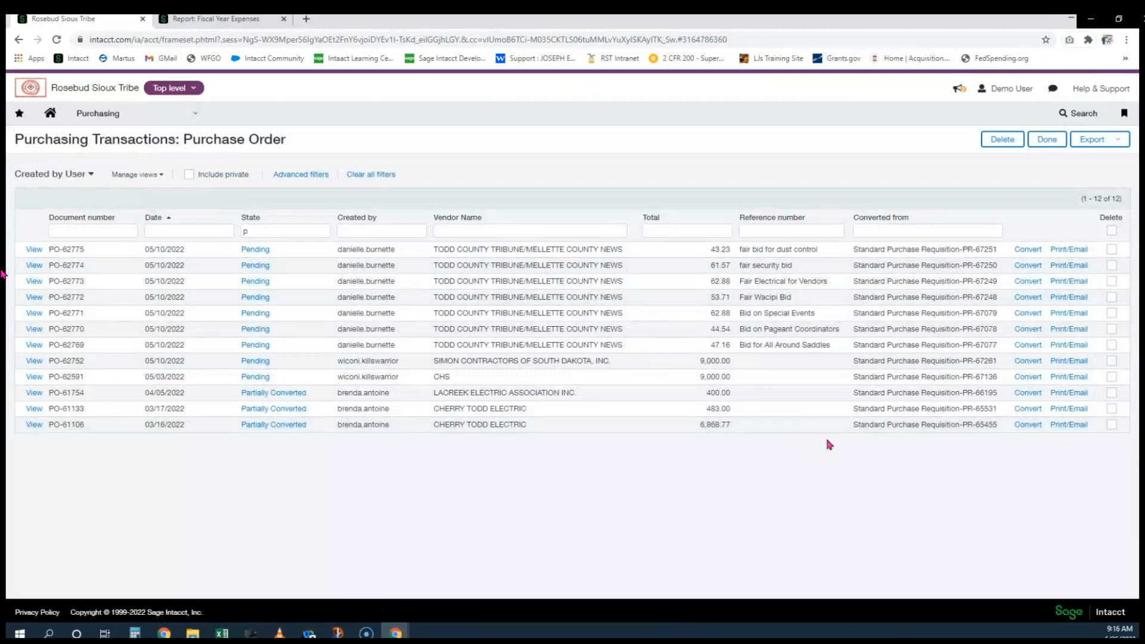
pyautogui.click(109, 122)
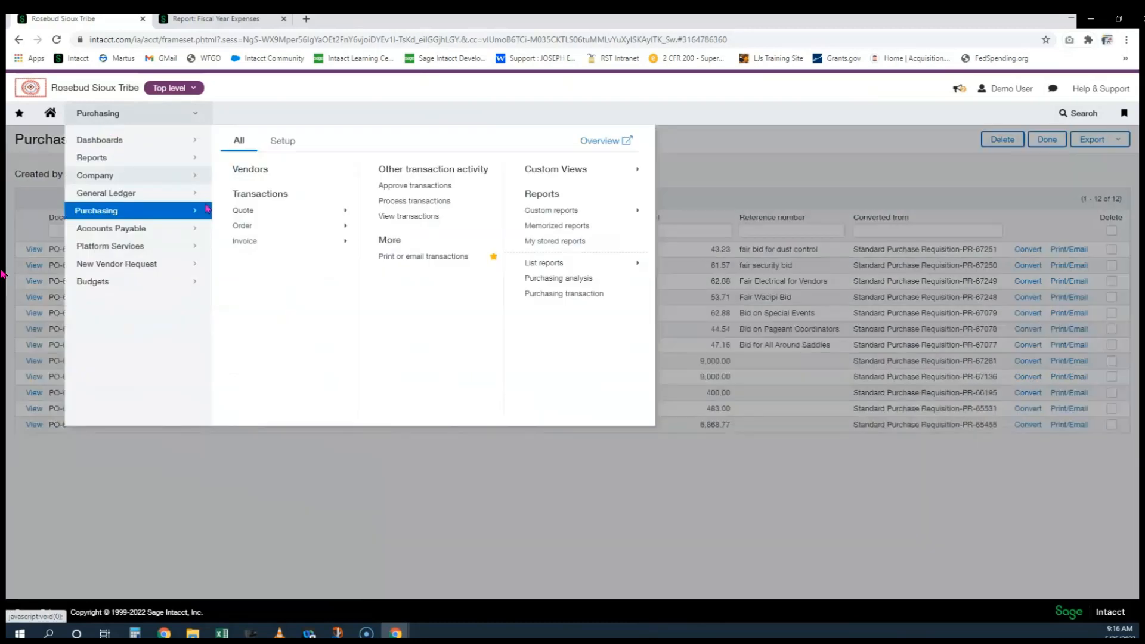
# Start a new Standard Purchase Requisition with first-line funding source 50.170 Other
pyautogui.moveTo(239, 217)
pyautogui.click(372, 220)
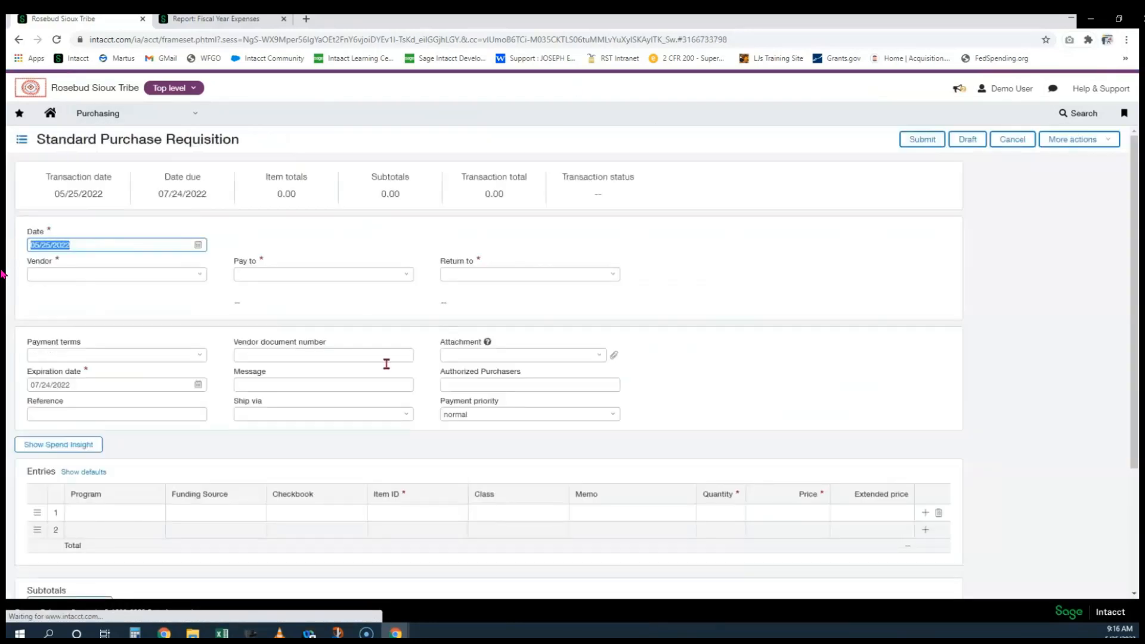
pyautogui.click(309, 385)
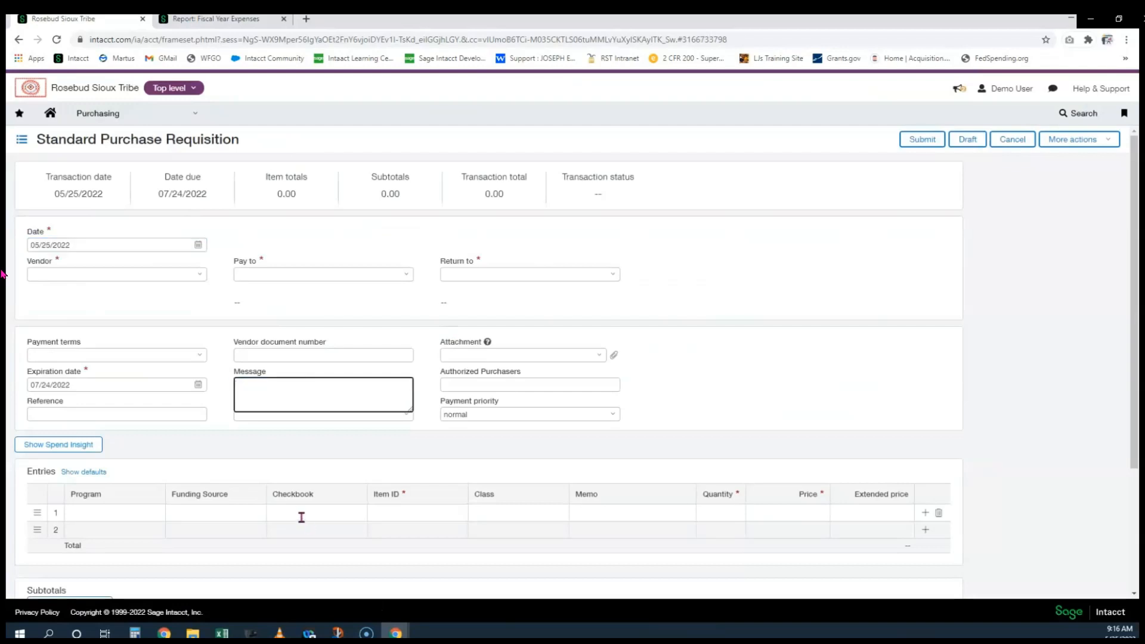
pyautogui.click(227, 514)
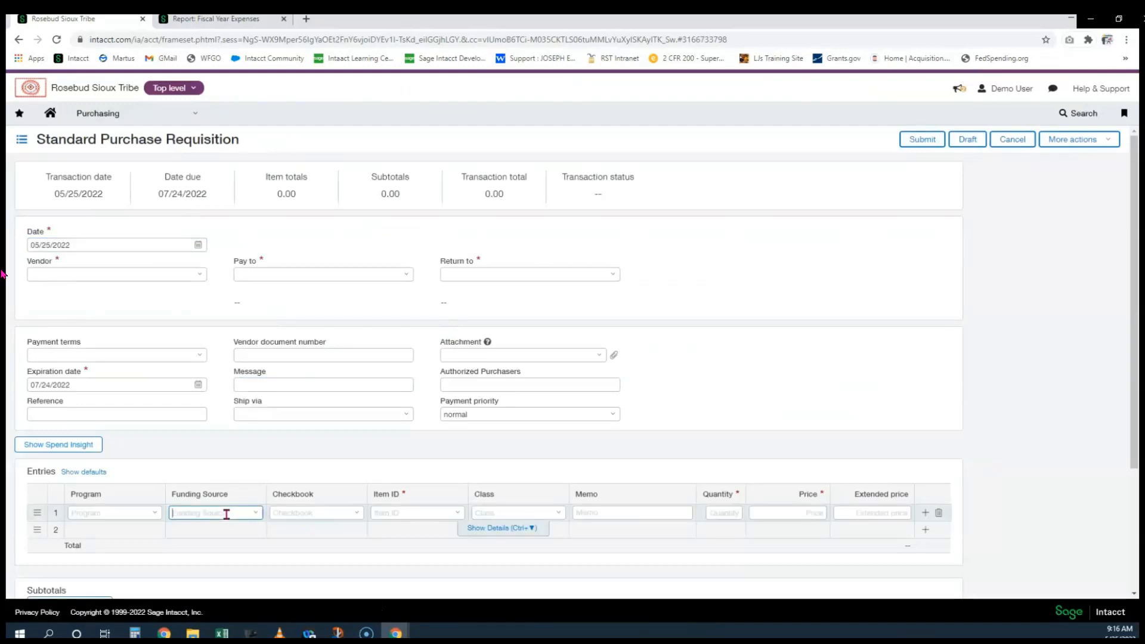
pyautogui.write('te')
pyautogui.press('BackSpace')
pyautogui.press('BackSpace')
pyautogui.write('50.1')
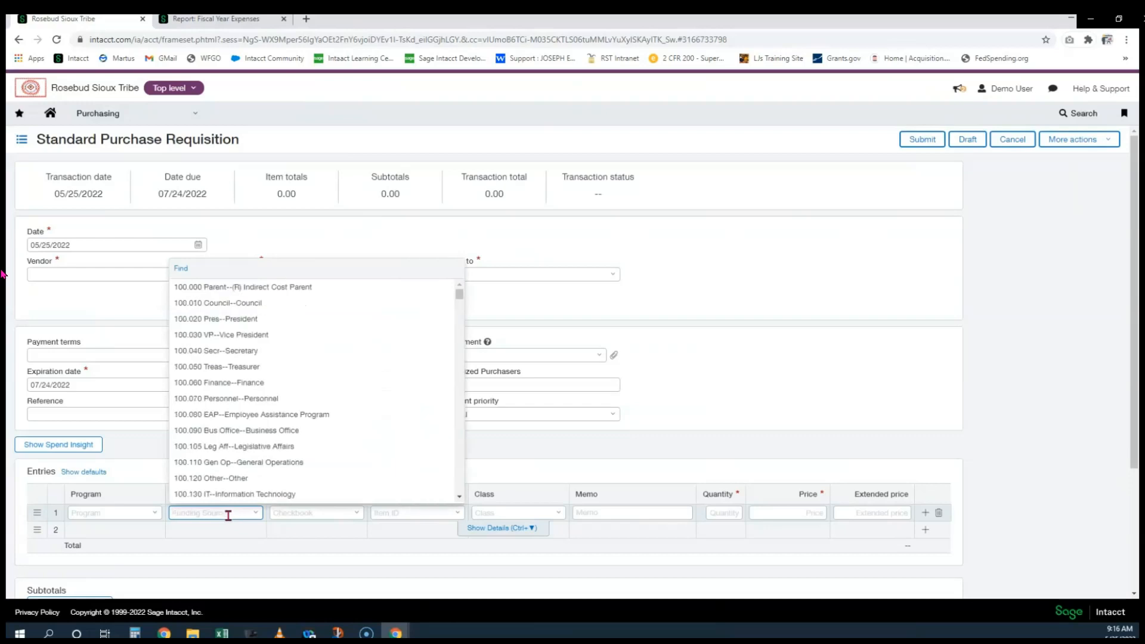
pyautogui.write('70 Other--Other')
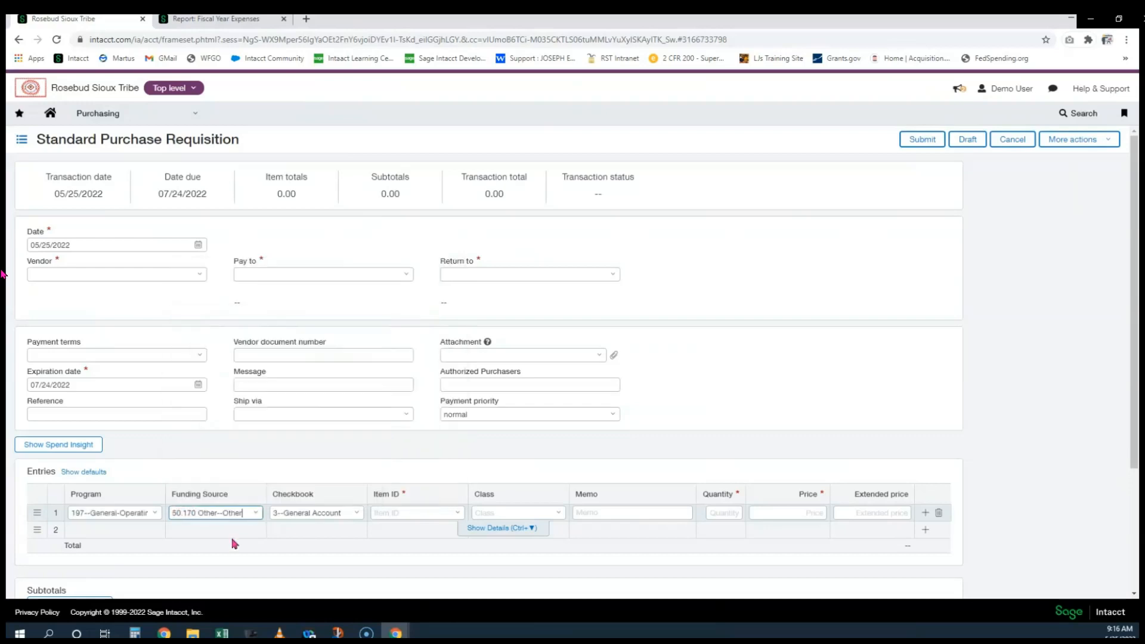
pyautogui.click(199, 335)
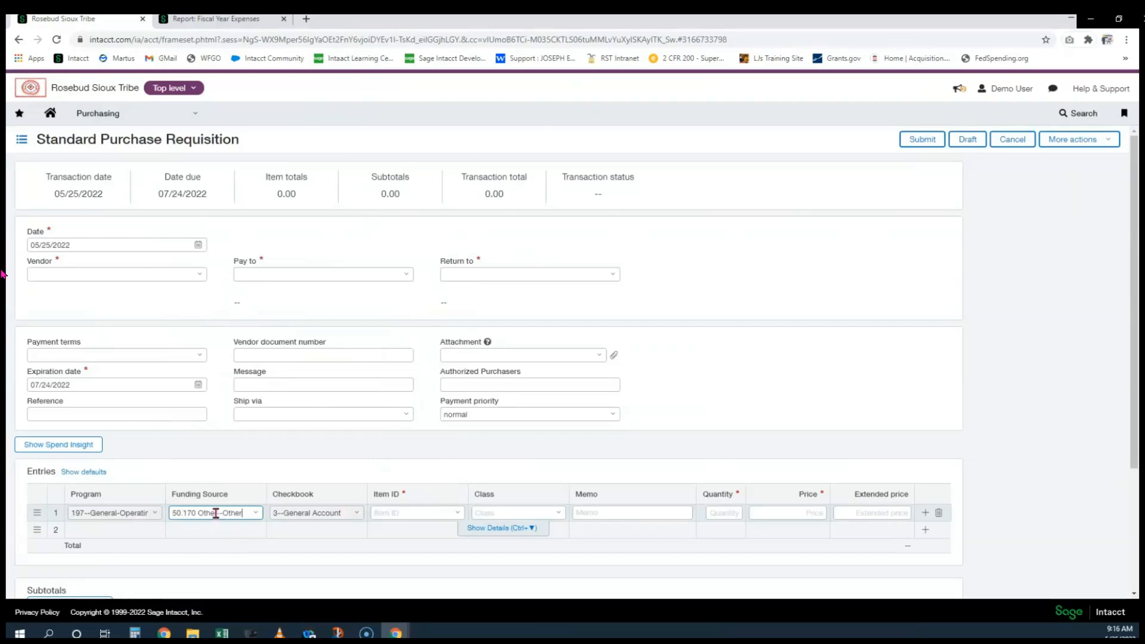
# Copy the funding source into the message, making it '50.170 Other-69050'
pyautogui.moveTo(216, 513); pyautogui.dragTo(176, 511)
pyautogui.rightClick(176, 512)
pyautogui.click(206, 379)
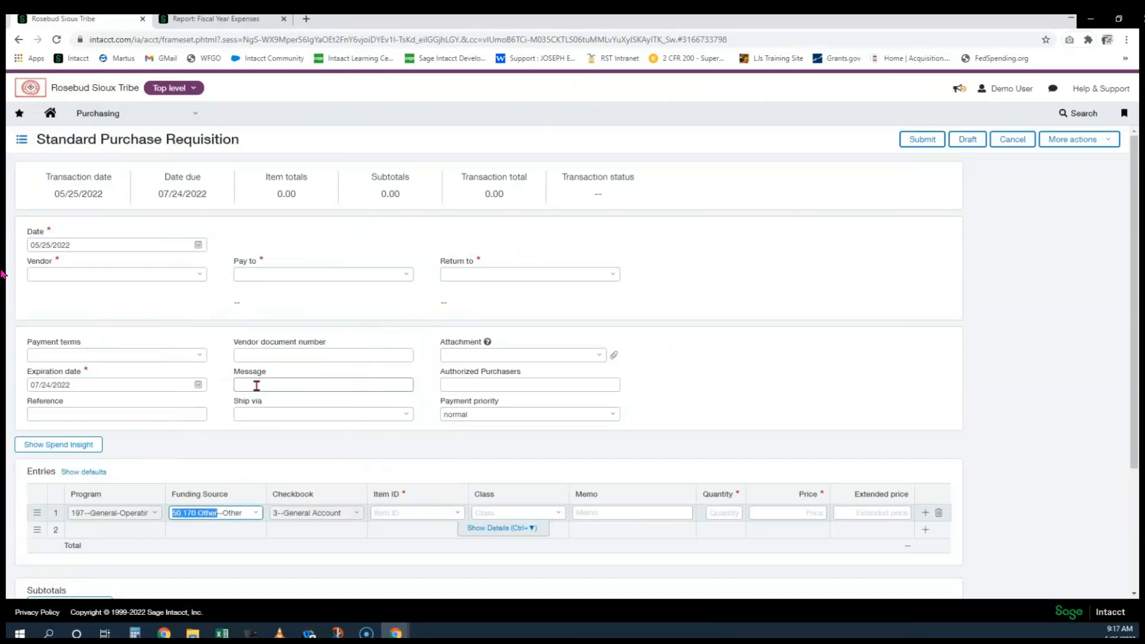
pyautogui.click(257, 386)
pyautogui.hotkey('ctrl', 'v')
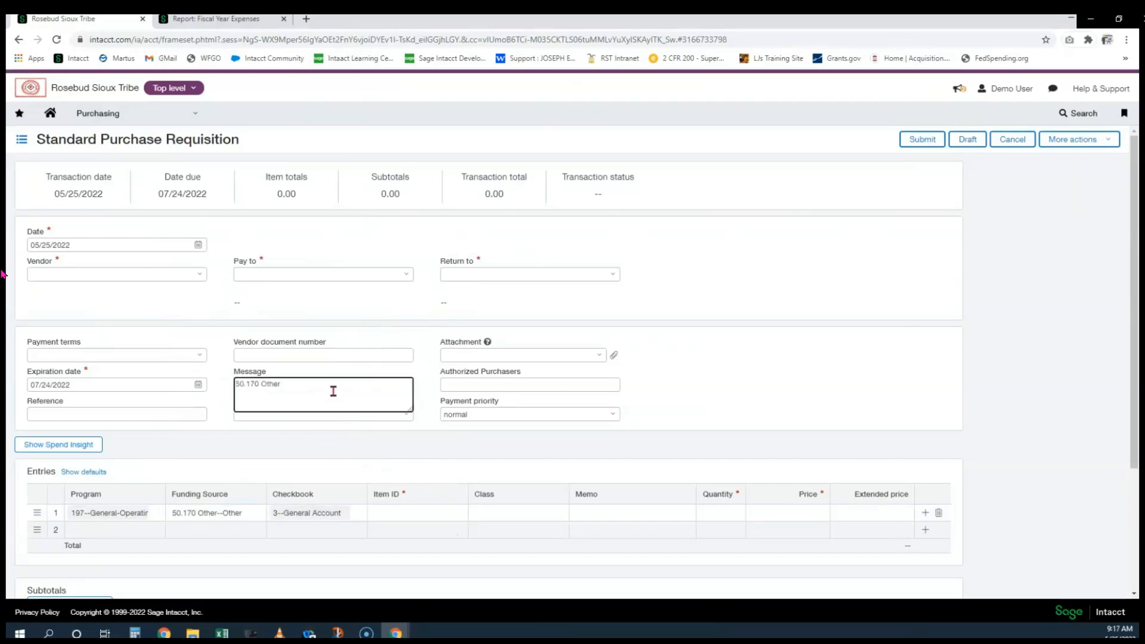
pyautogui.write('-69050')
# Set the line's item to 66010--Attorney Fees
pyautogui.click(452, 515)
pyautogui.write('69050')
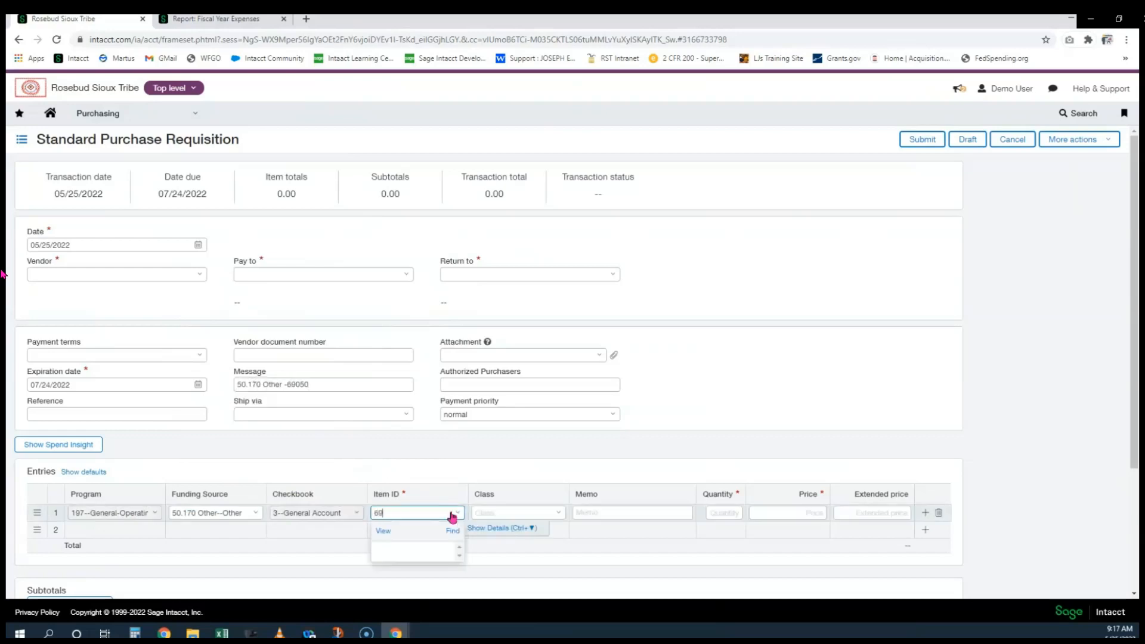
pyautogui.press('BackSpace')
pyautogui.press('BackSpace')
pyautogui.press('BackSpace')
pyautogui.press('BackSpace')
pyautogui.press('BackSpace')
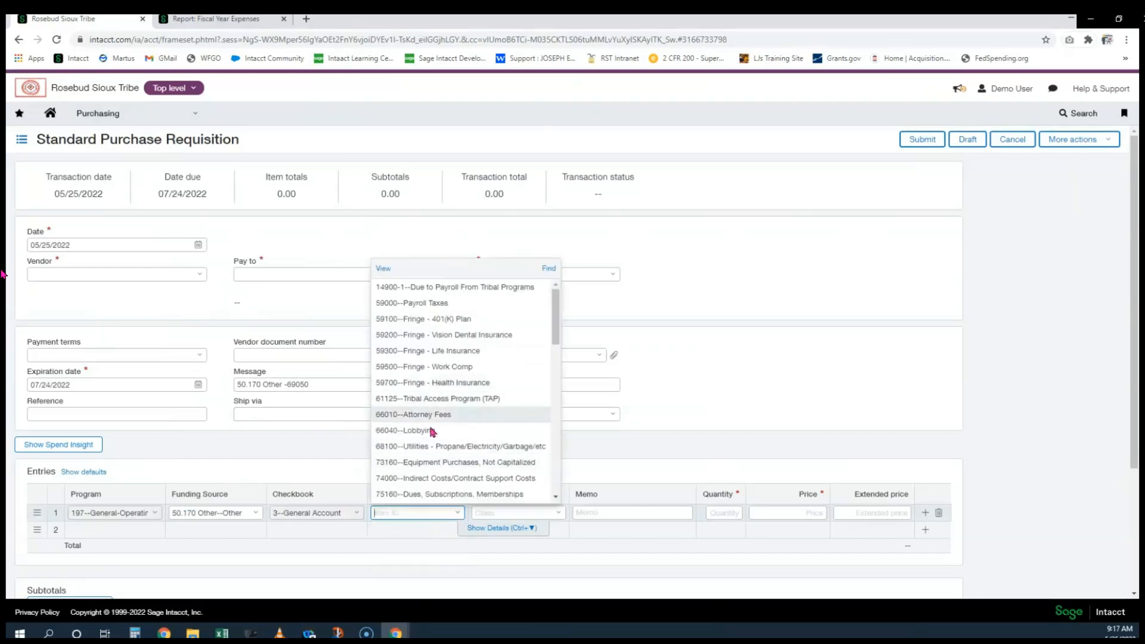
pyautogui.click(416, 421)
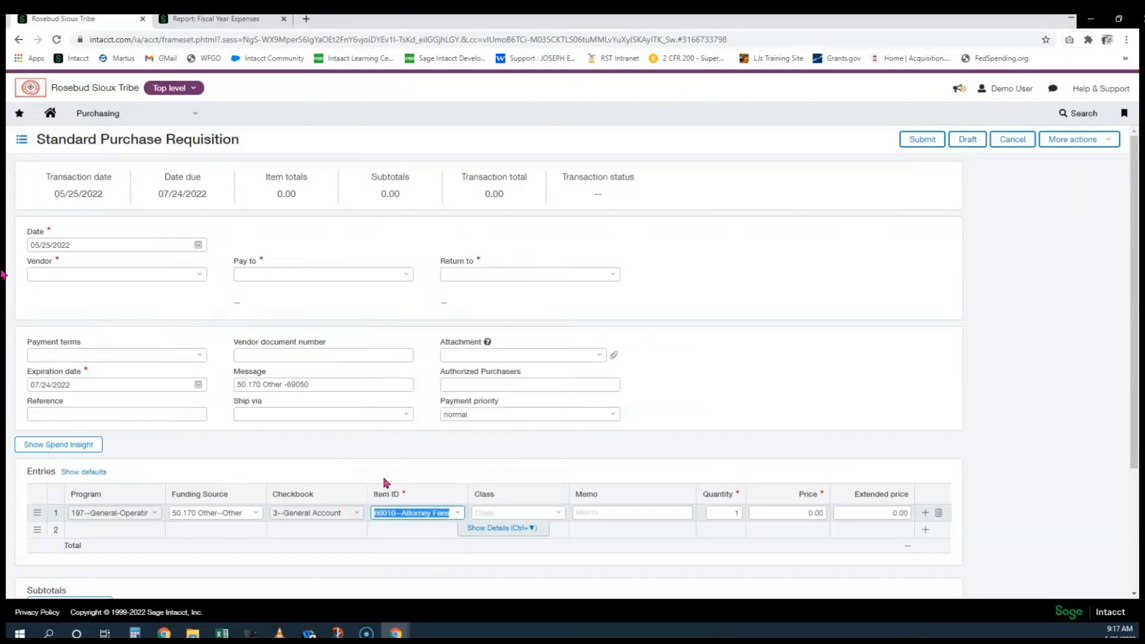
# Replace the account number in the message with 66010
pyautogui.click(327, 383)
pyautogui.click(325, 384)
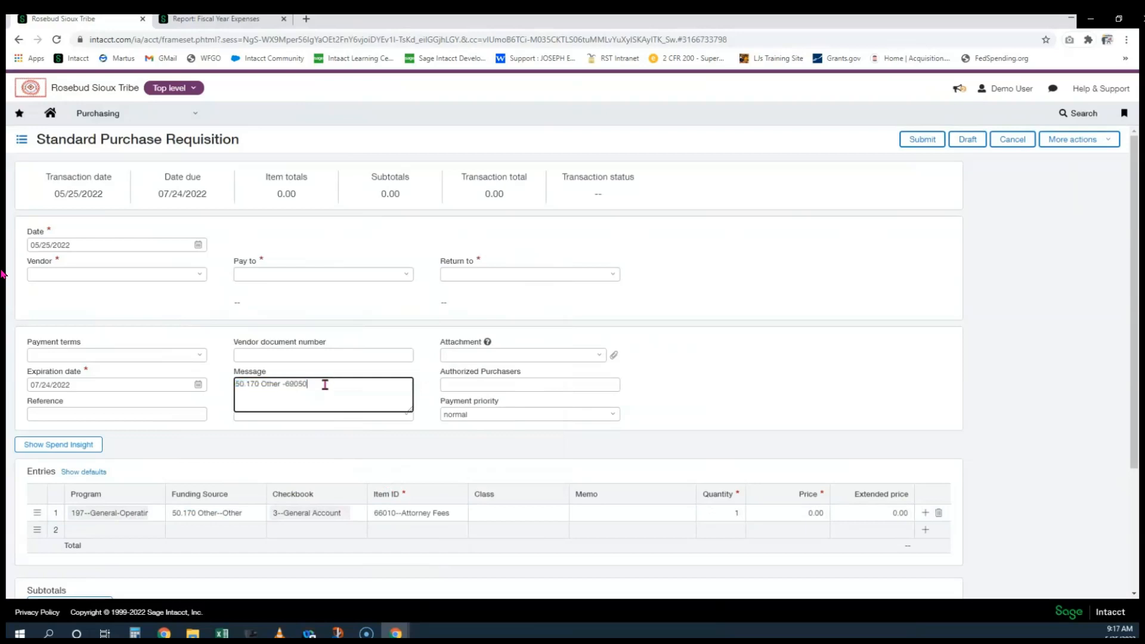
pyautogui.press('BackSpace')
pyautogui.press('BackSpace')
pyautogui.press('BackSpace')
pyautogui.press('BackSpace')
pyautogui.write('66010')
pyautogui.click(777, 422)
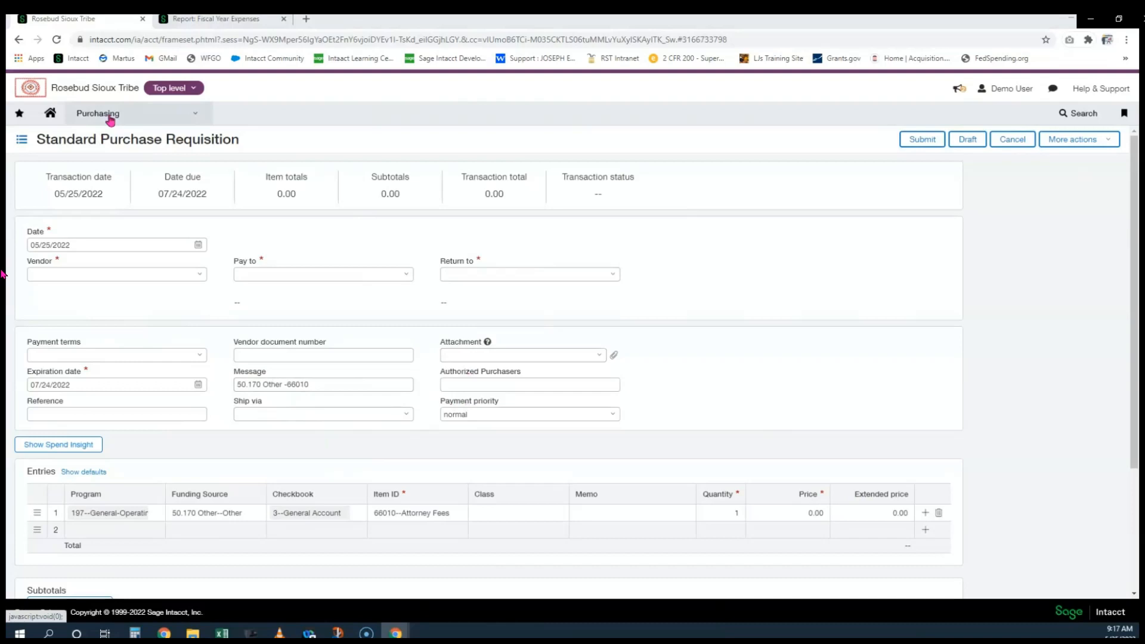
# Go to the Reports Center, leaving the requisition page without saving
pyautogui.click(206, 19)
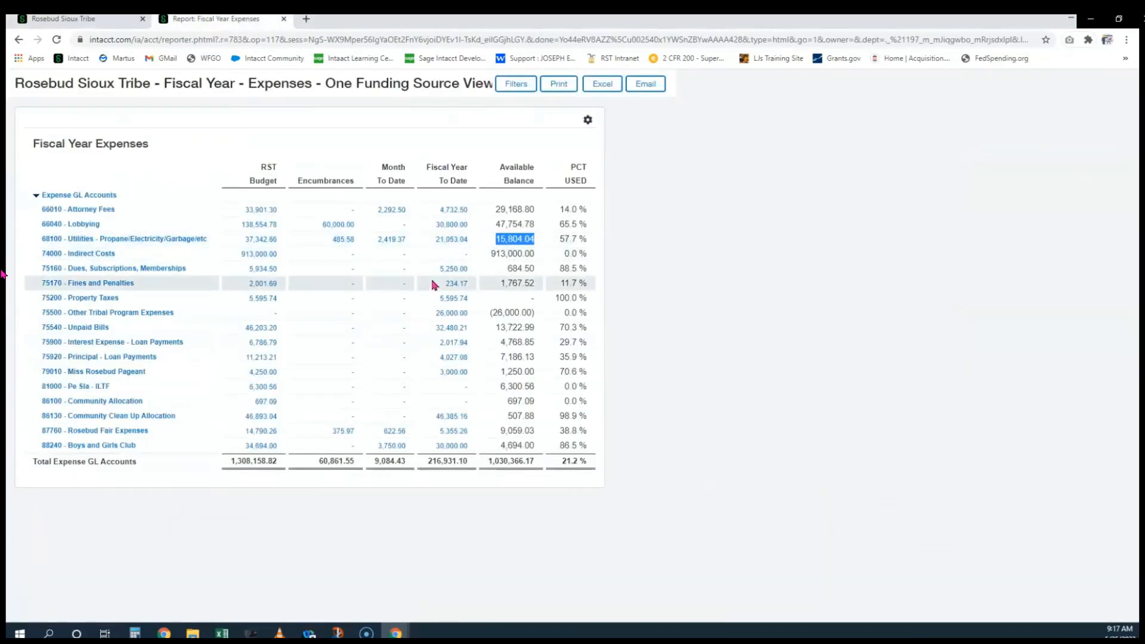
pyautogui.click(95, 19)
pyautogui.click(108, 119)
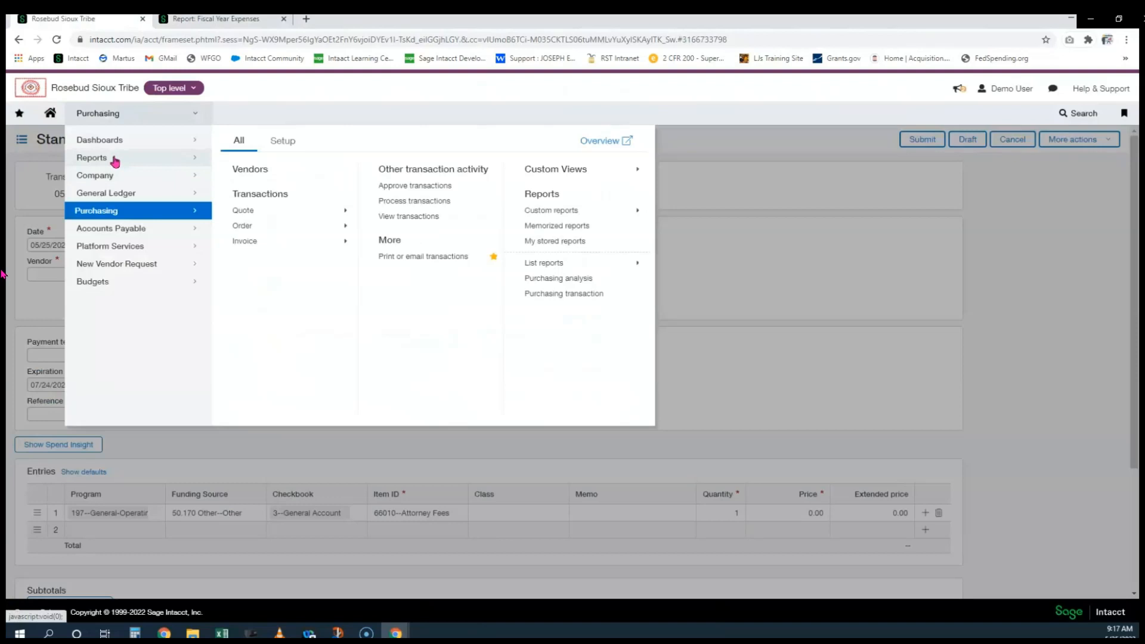
pyautogui.moveTo(115, 161)
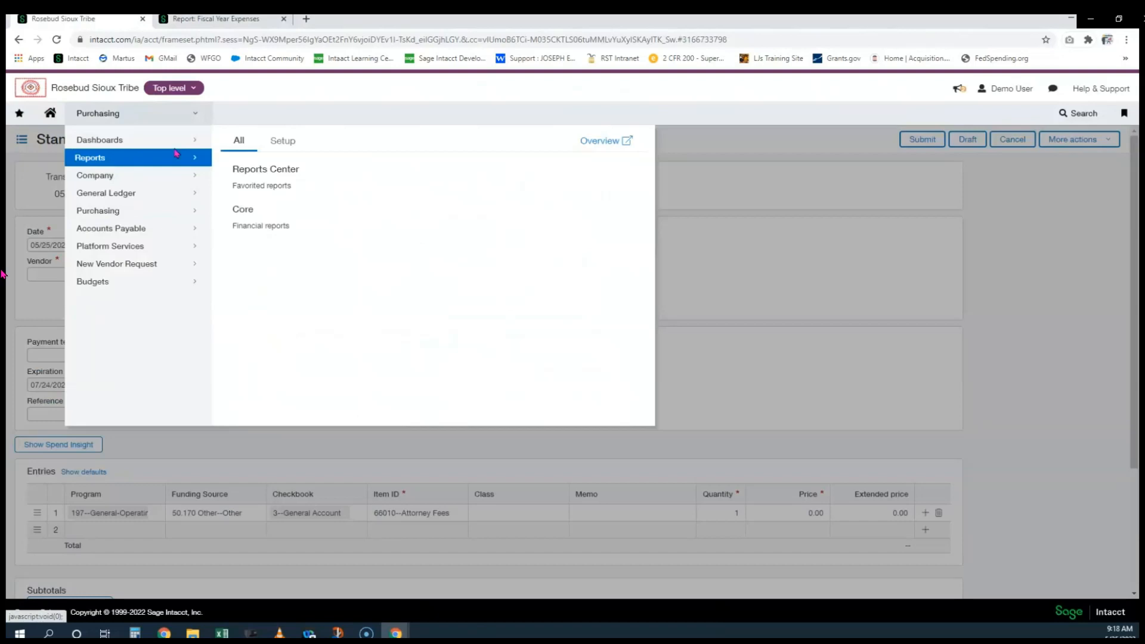
pyautogui.click(259, 170)
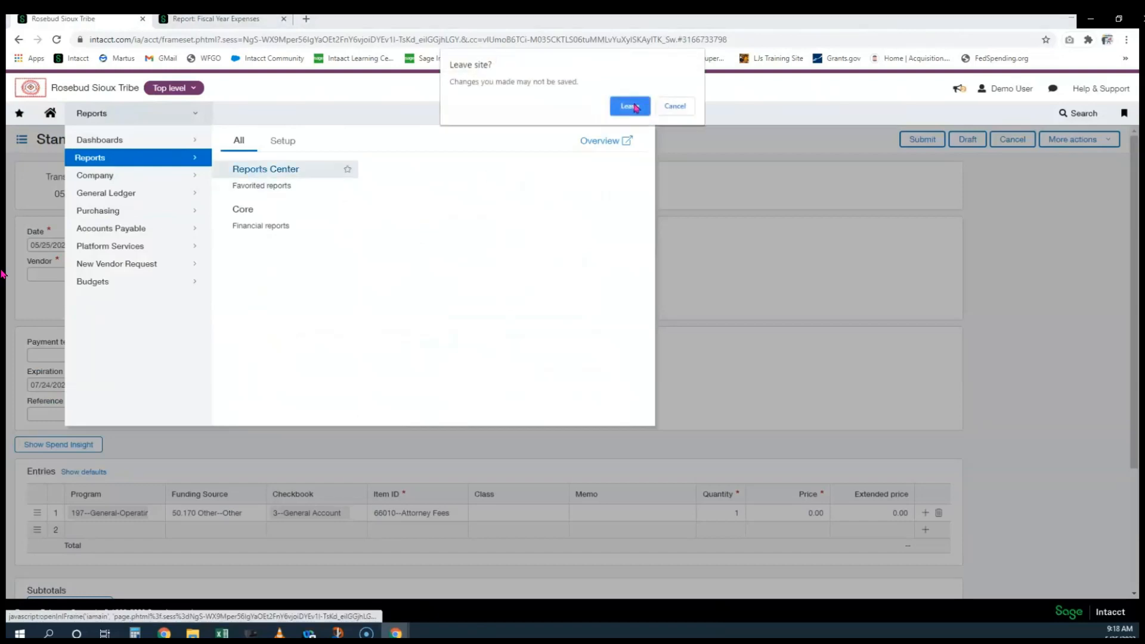
pyautogui.click(632, 107)
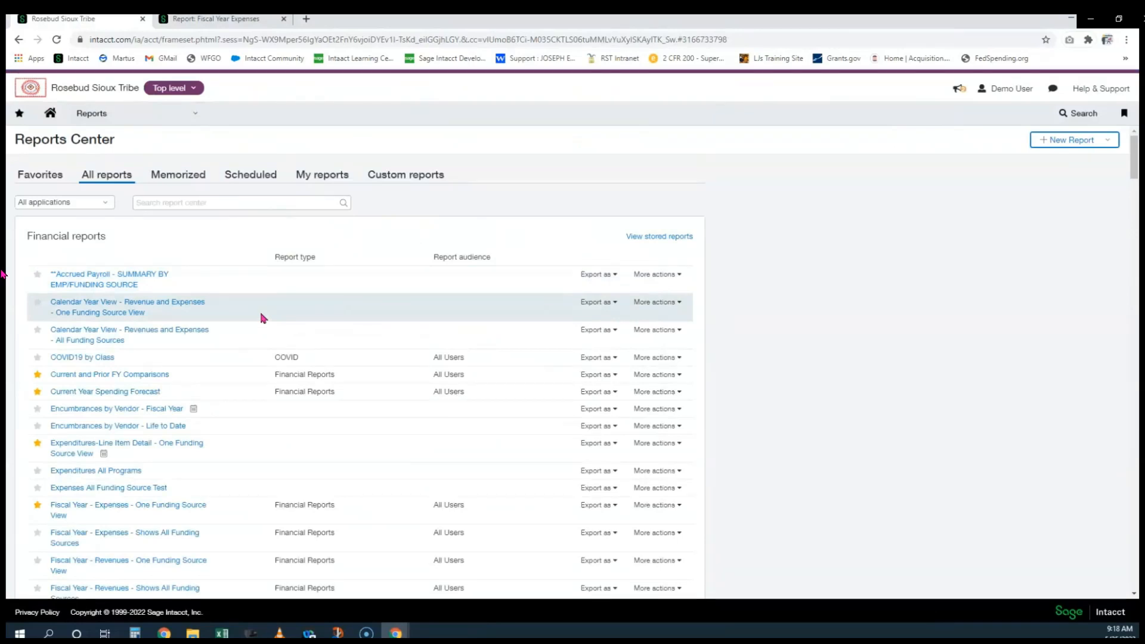
# Scroll to Life to Date - Expenses - One Funding Source View and show its actions
pyautogui.scroll(-3, 238, 313)
pyautogui.scroll(-5, 241, 314)
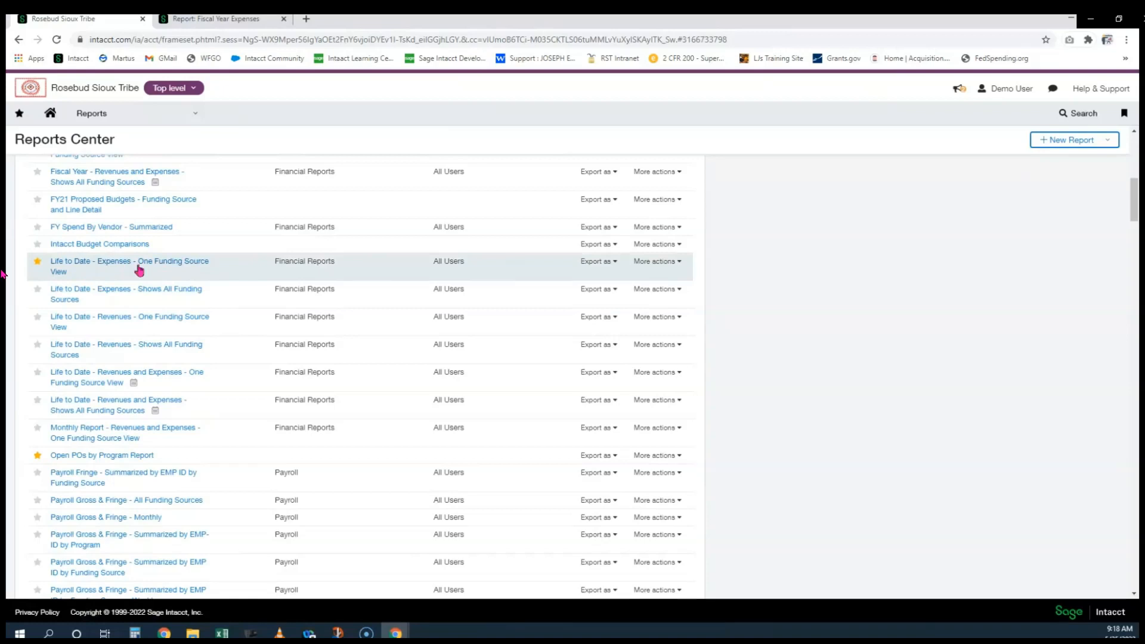
pyautogui.click(664, 268)
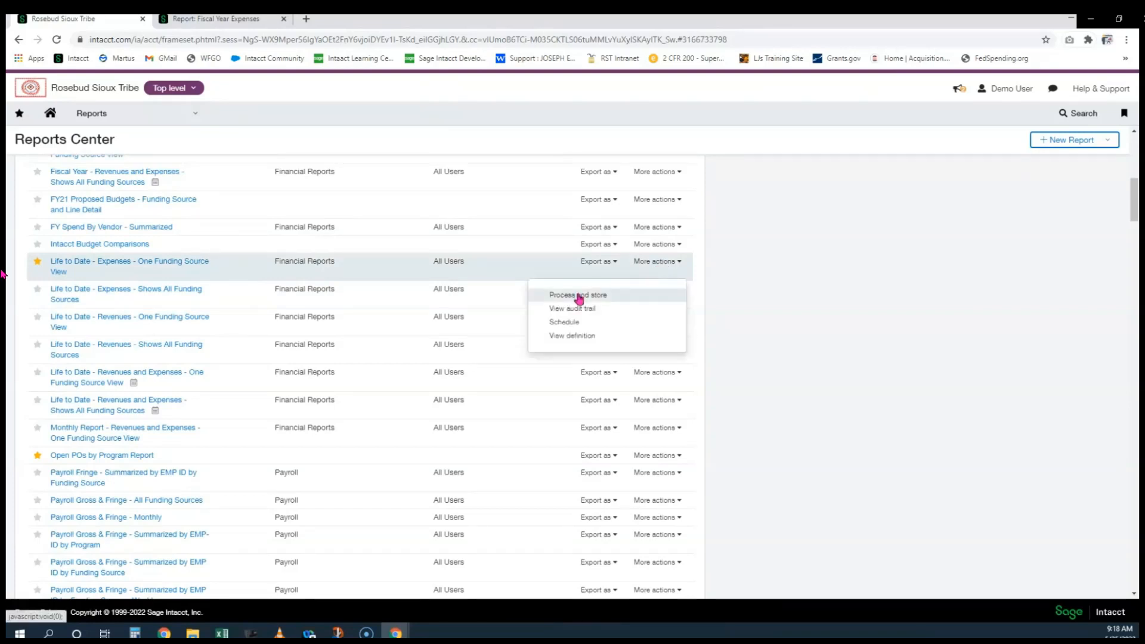
# Store the report run filtered to checkbook 42, program 145--Roads Department and funding source 215.A22AV00180
pyautogui.click(579, 295)
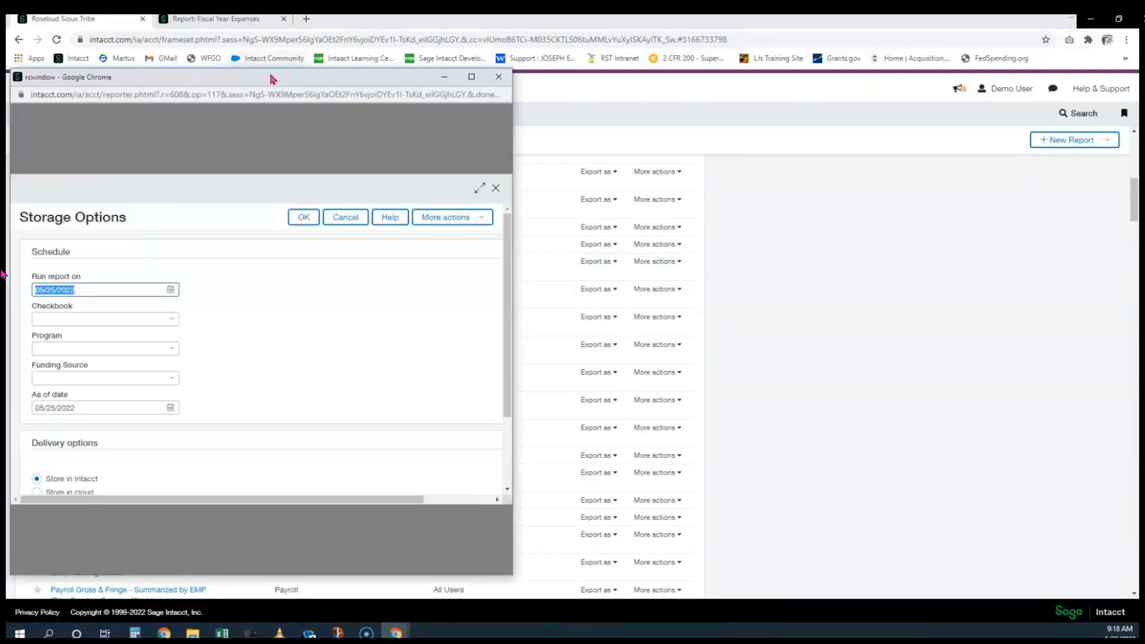
pyautogui.moveTo(271, 79); pyautogui.dragTo(310, 81)
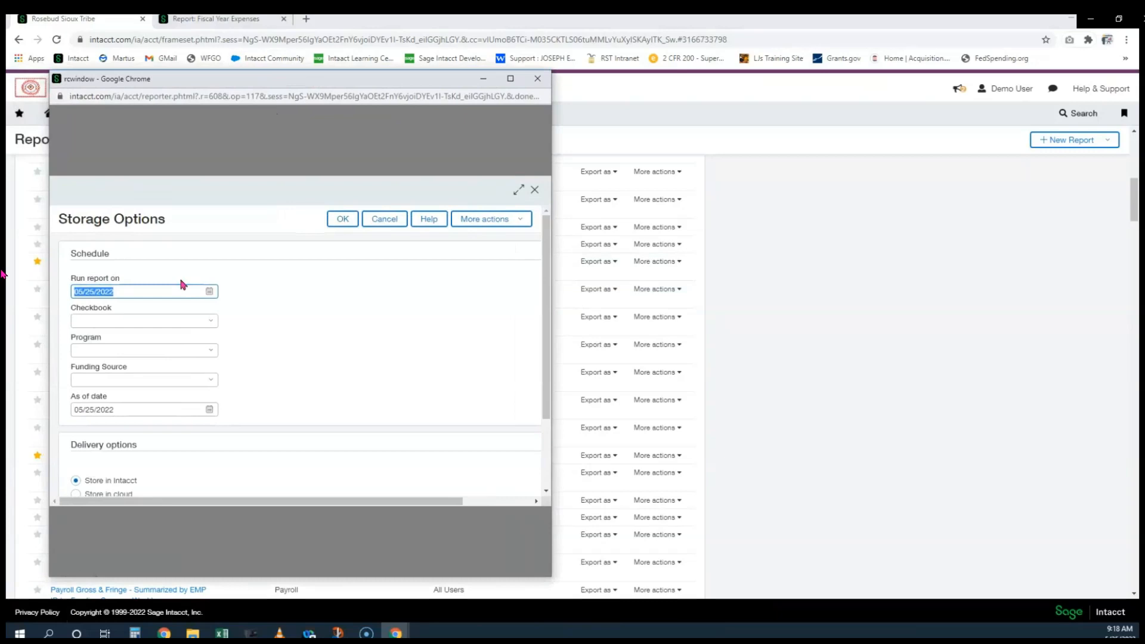
pyautogui.click(159, 325)
pyautogui.write('42')
pyautogui.click(134, 362)
pyautogui.click(113, 351)
pyautogui.write('14')
pyautogui.click(119, 382)
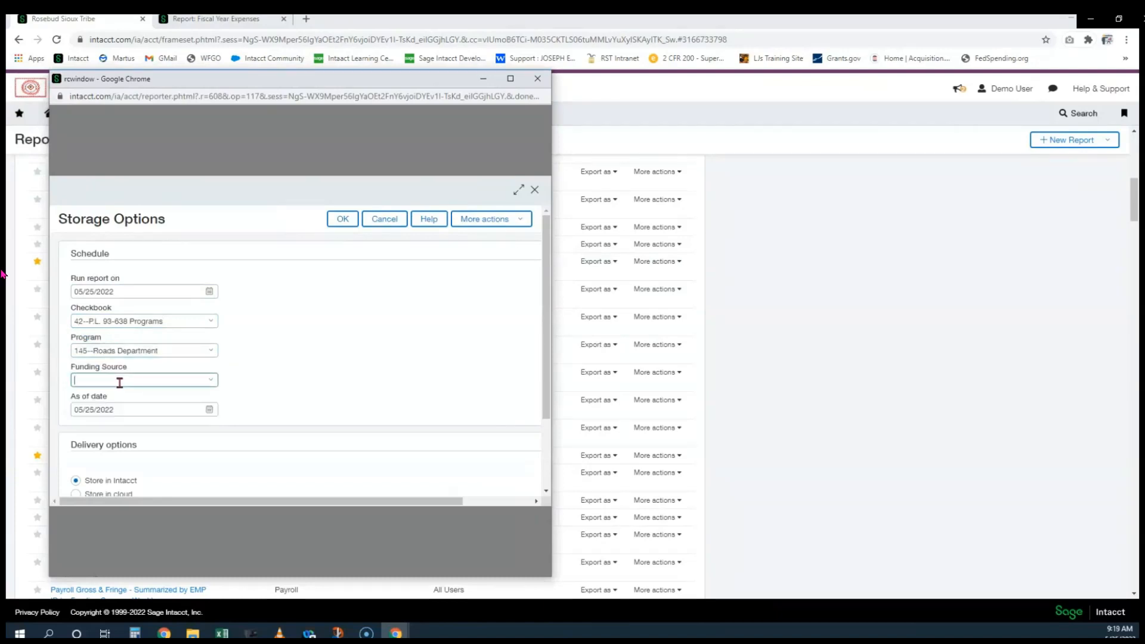
pyautogui.write('215.')
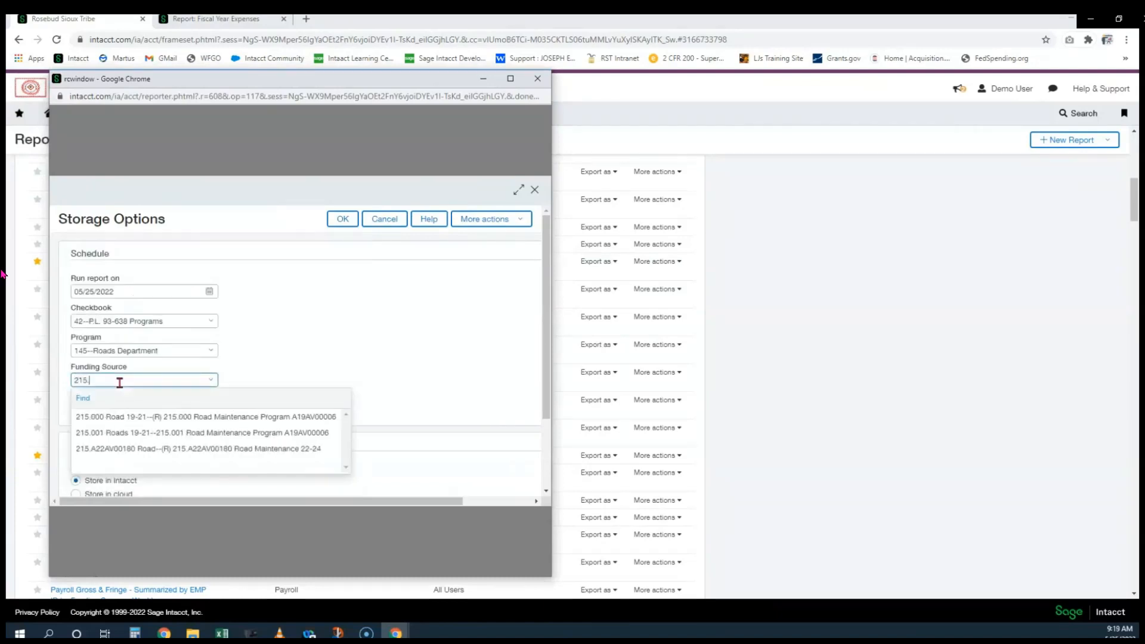
pyautogui.click(143, 450)
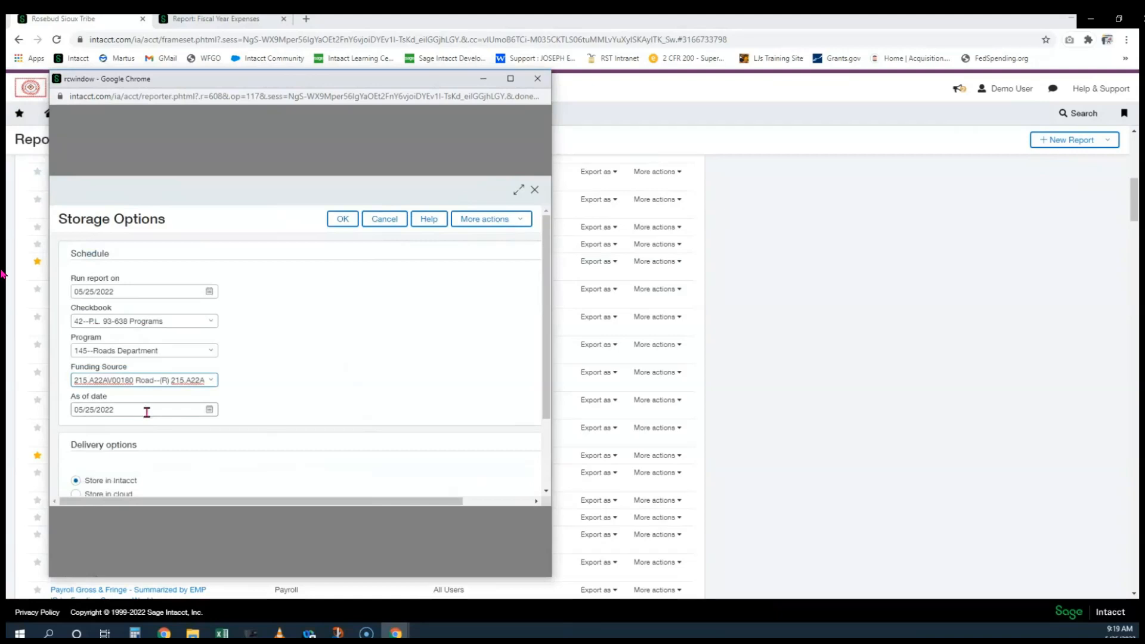
# Set the run date to 05/31/2022, choose the Printable report type, and start processing
pyautogui.doubleClick(155, 289)
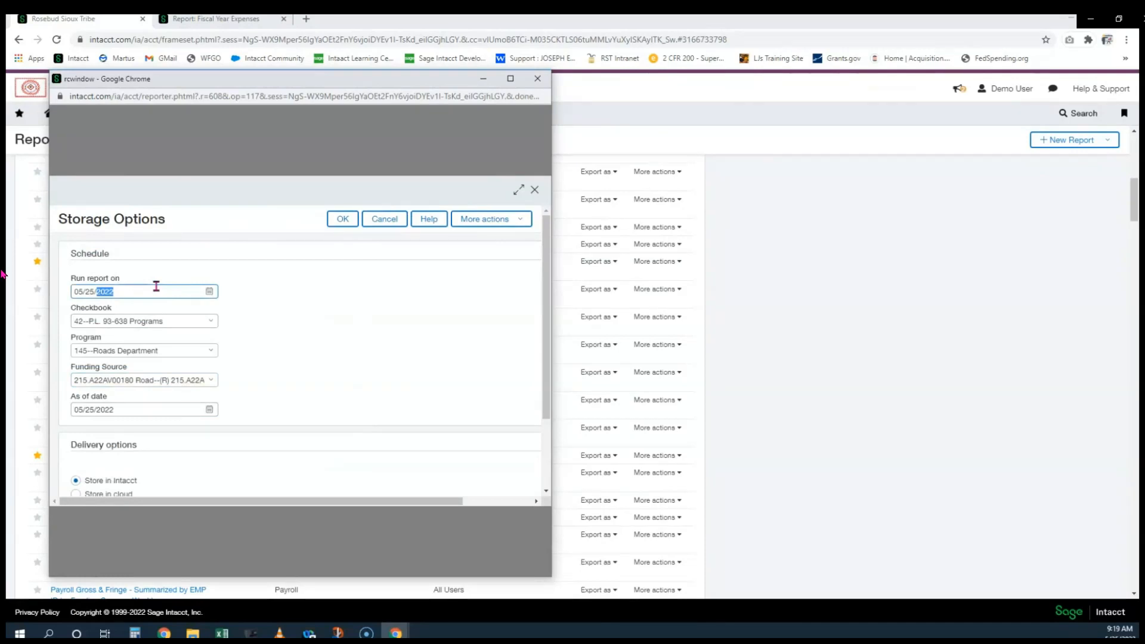
pyautogui.press('h')
pyautogui.scroll(-2, 251, 346)
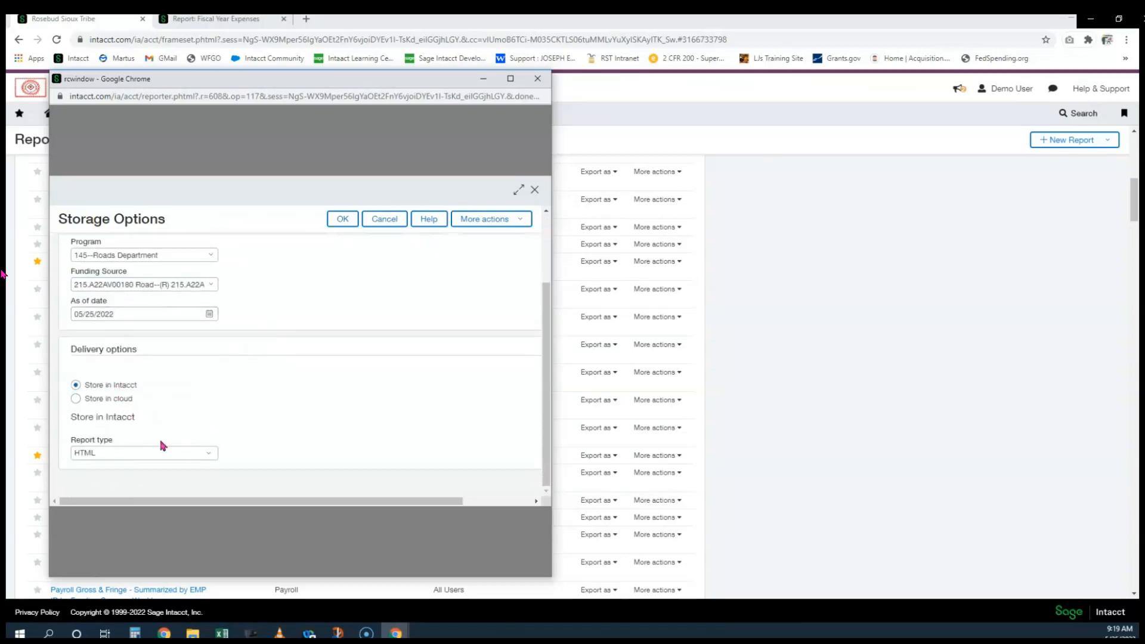
pyautogui.click(134, 455)
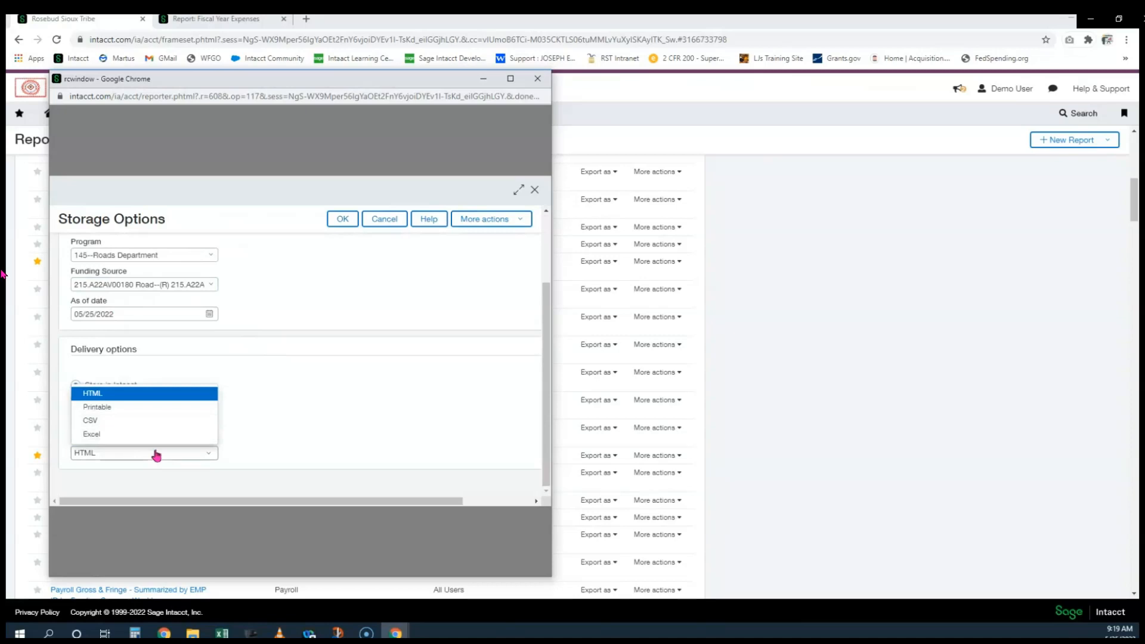
pyautogui.click(162, 409)
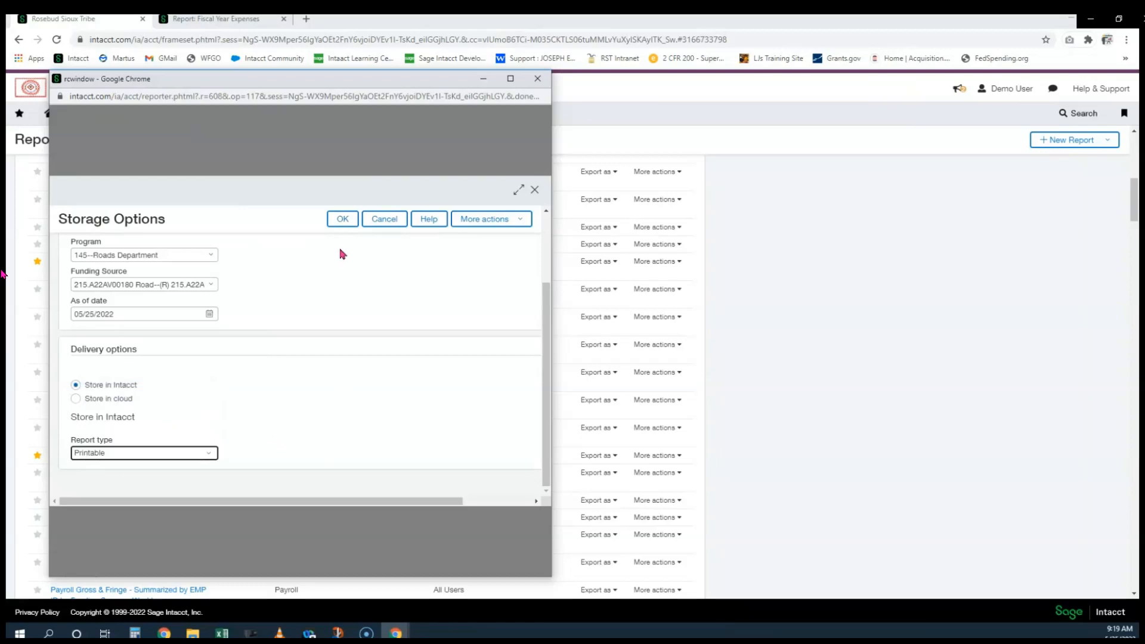
pyautogui.click(342, 218)
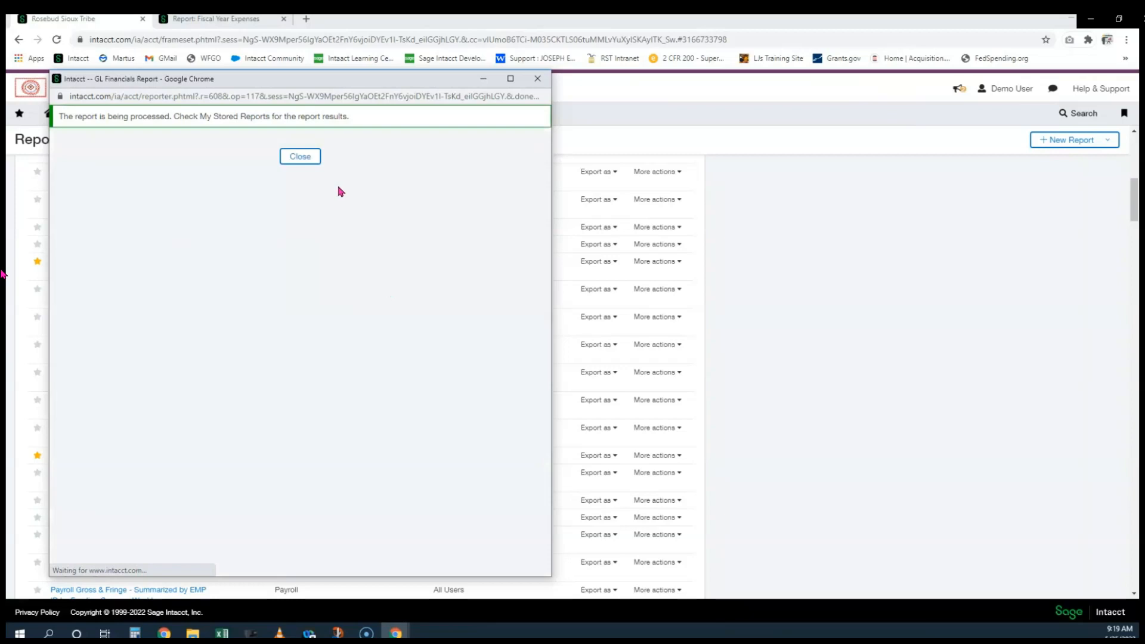
# Dismiss the processing notice and open the My Stored Reports list
pyautogui.moveTo(110, 119); pyautogui.dragTo(297, 119)
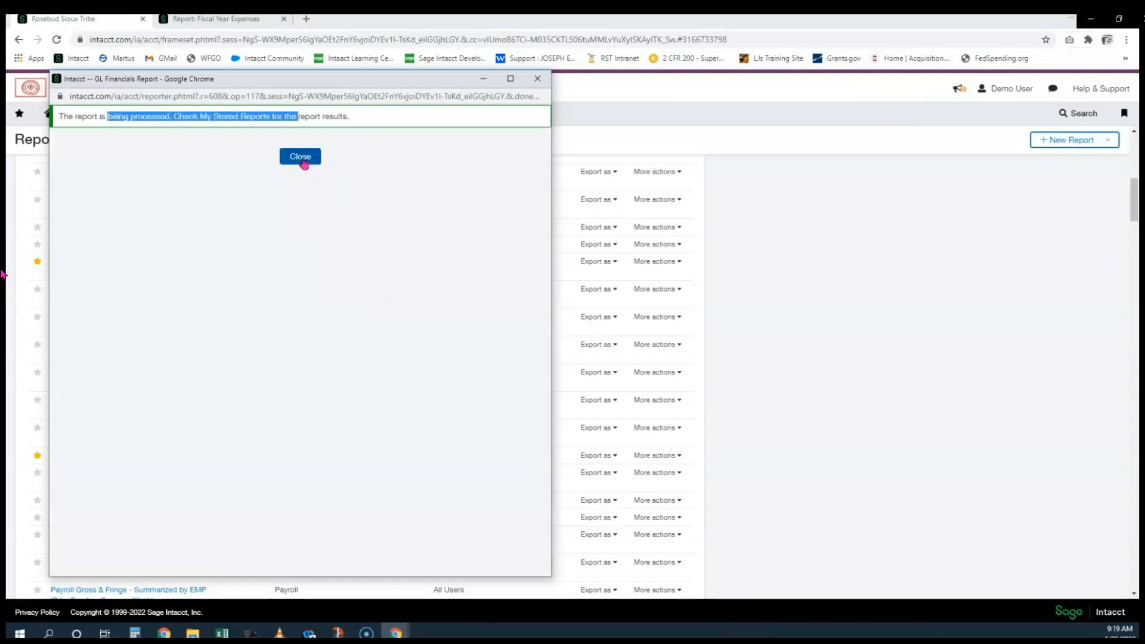
pyautogui.click(316, 165)
pyautogui.scroll(8, 741, 353)
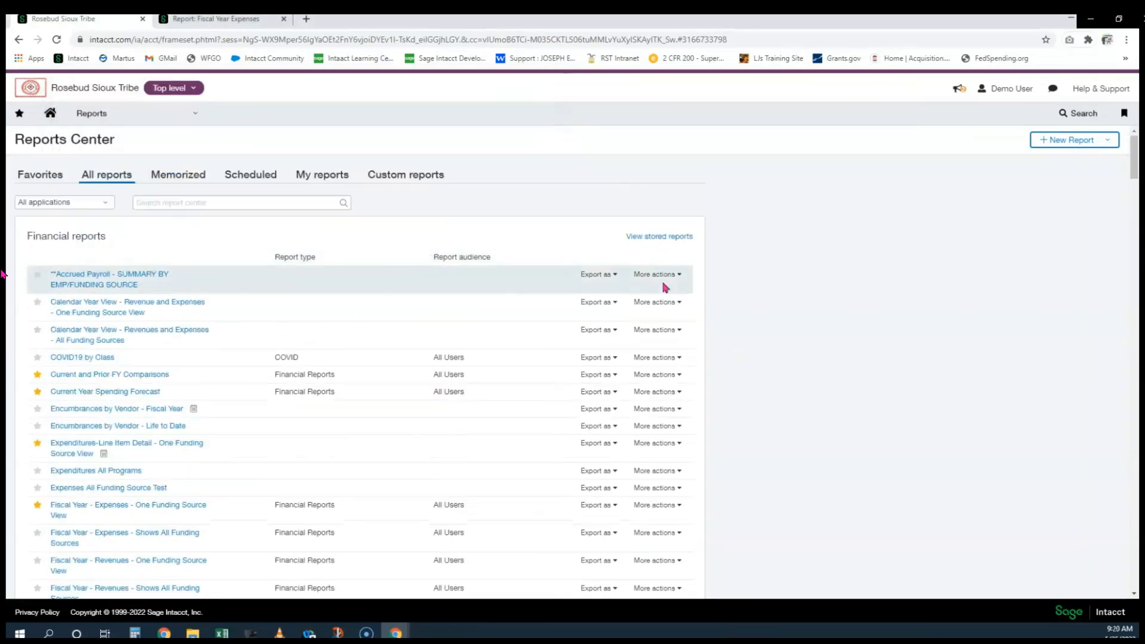
pyautogui.click(658, 238)
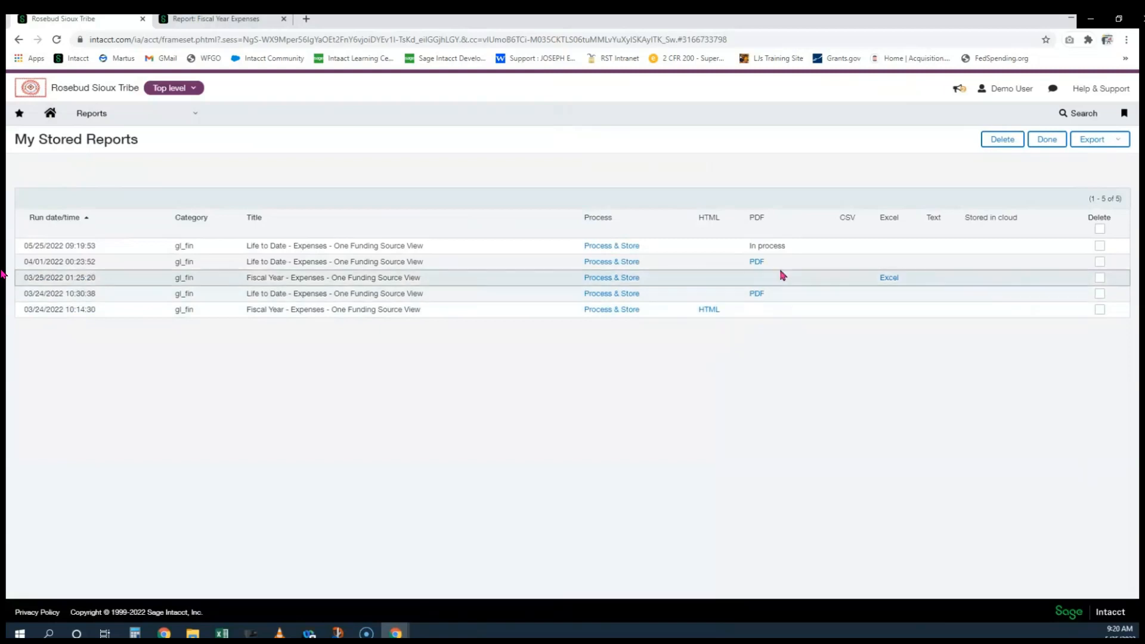
# Check the new run's in-process status and timestamp, then go to user preferences
pyautogui.moveTo(781, 245); pyautogui.dragTo(756, 245)
pyautogui.moveTo(98, 245); pyautogui.dragTo(24, 247)
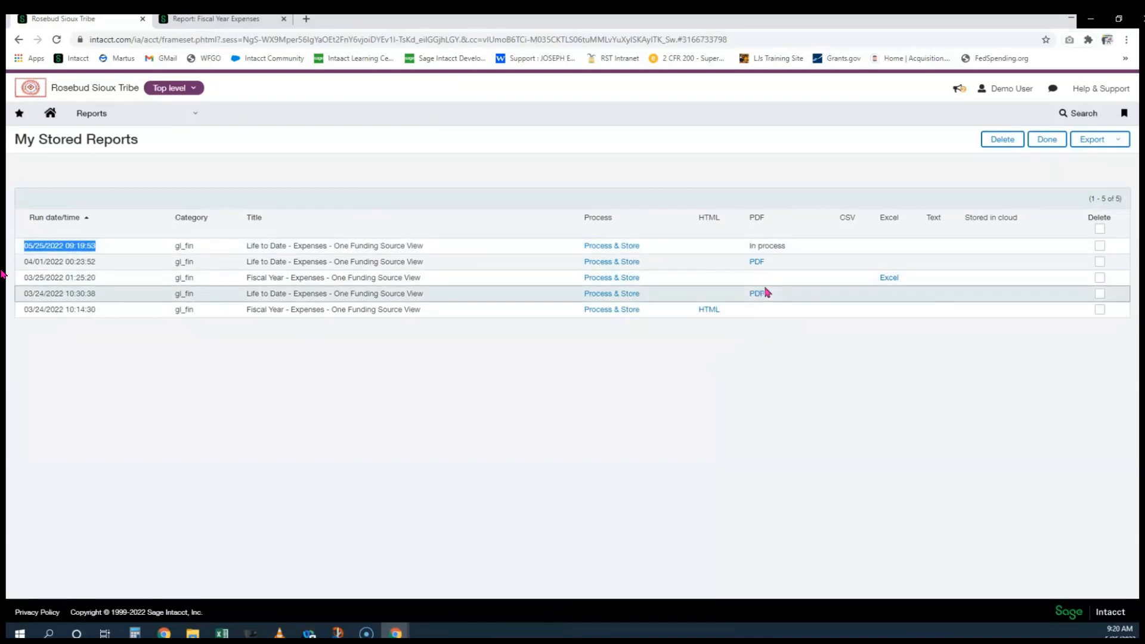
pyautogui.click(996, 91)
pyautogui.click(1003, 138)
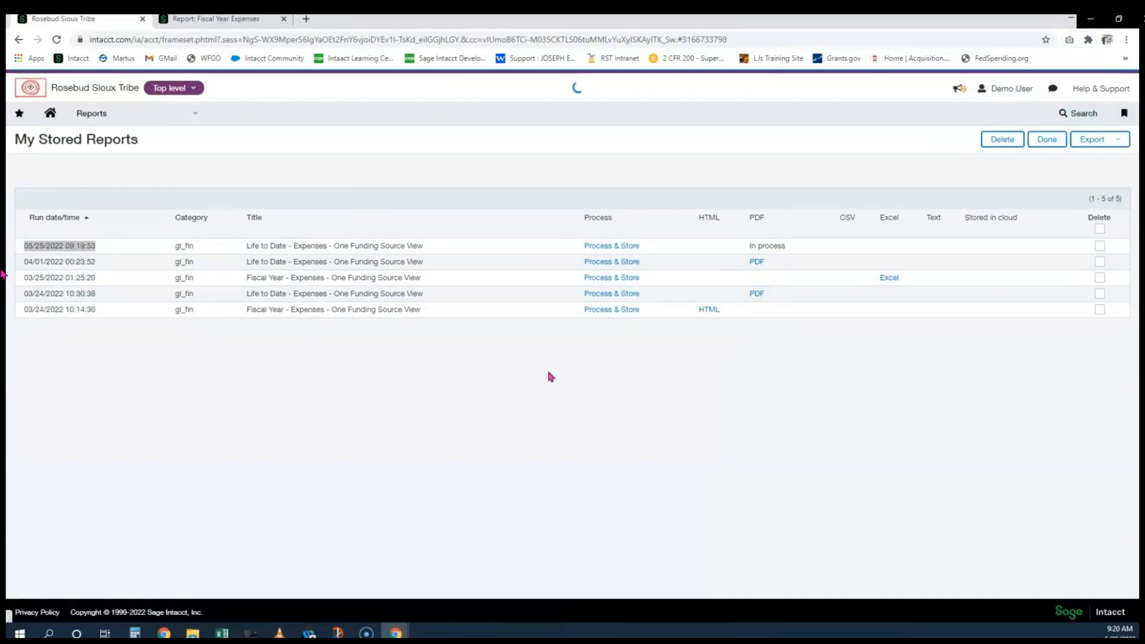
# Verify the 'Stored reports are generated and available' notification is on, then bring up the report-ready Gmail email
pyautogui.scroll(-10, 557, 368)
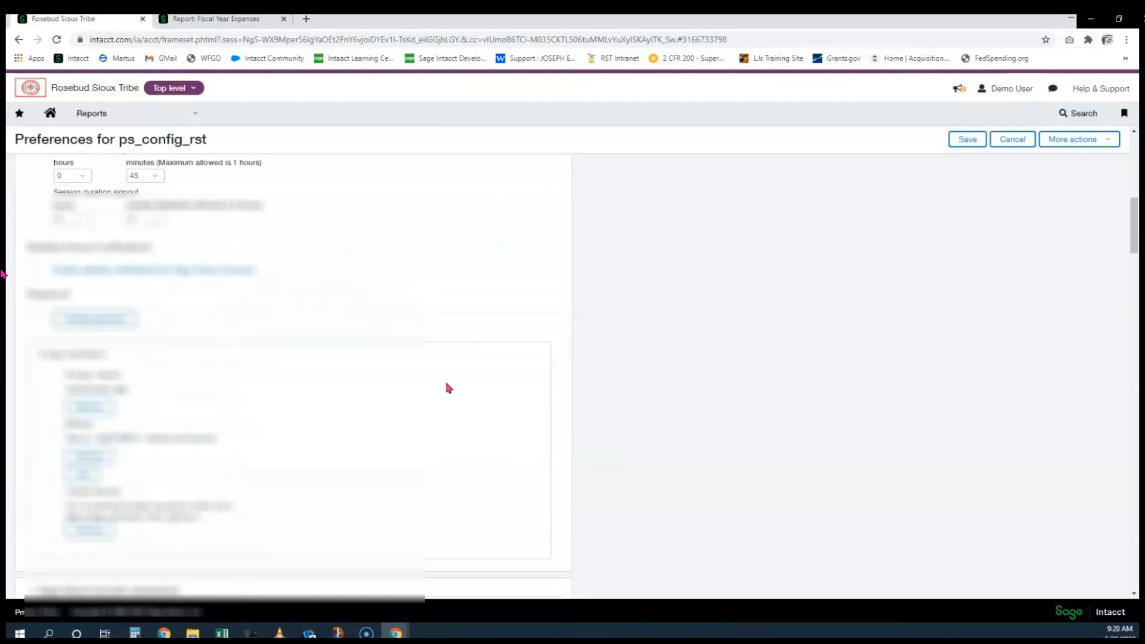
pyautogui.scroll(-6, 449, 386)
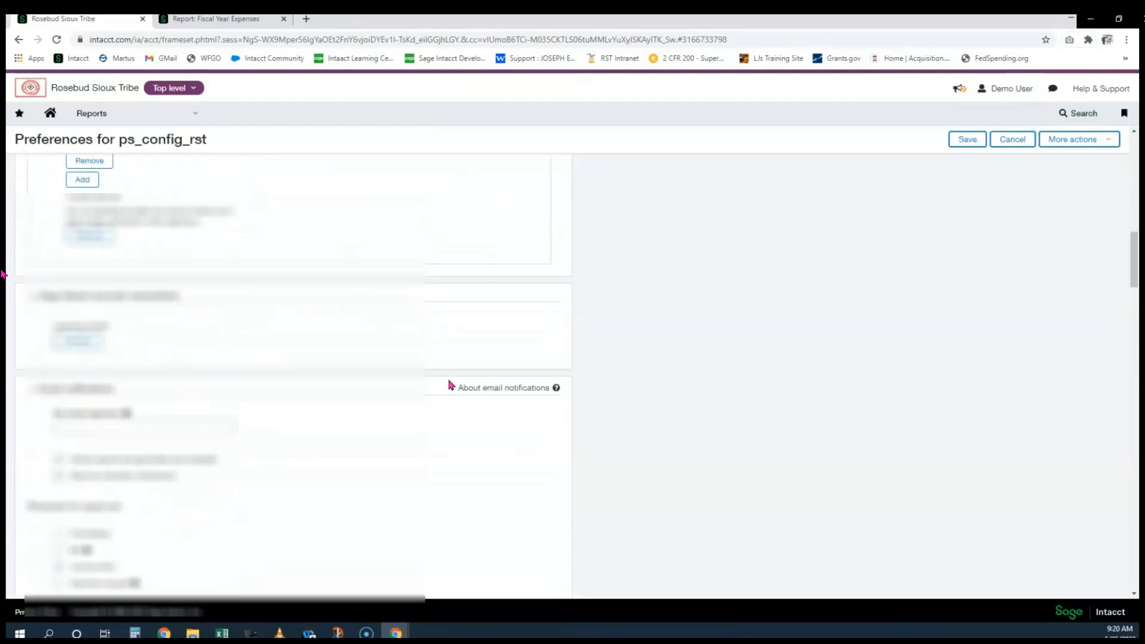
pyautogui.scroll(-1, 429, 387)
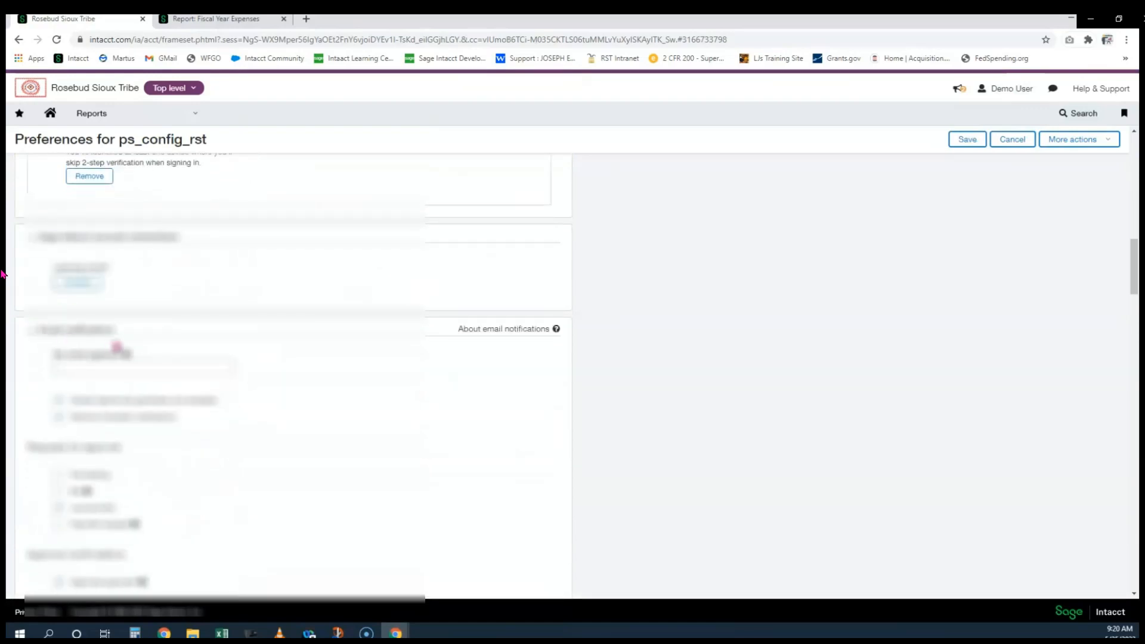
pyautogui.scroll(-2, 116, 346)
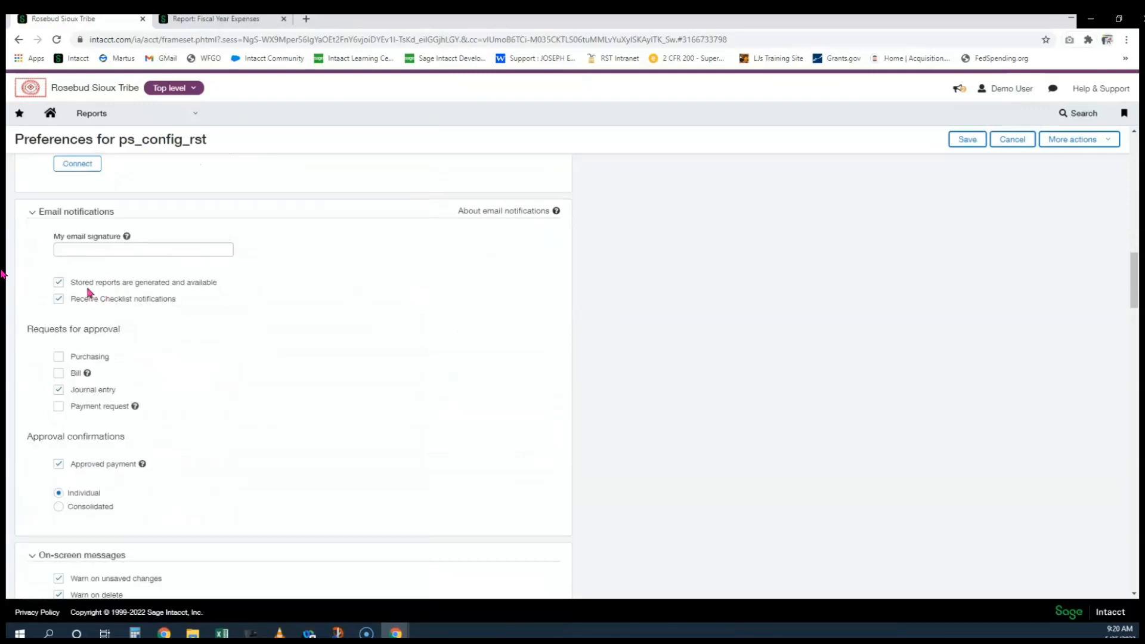
pyautogui.moveTo(79, 282); pyautogui.dragTo(231, 285)
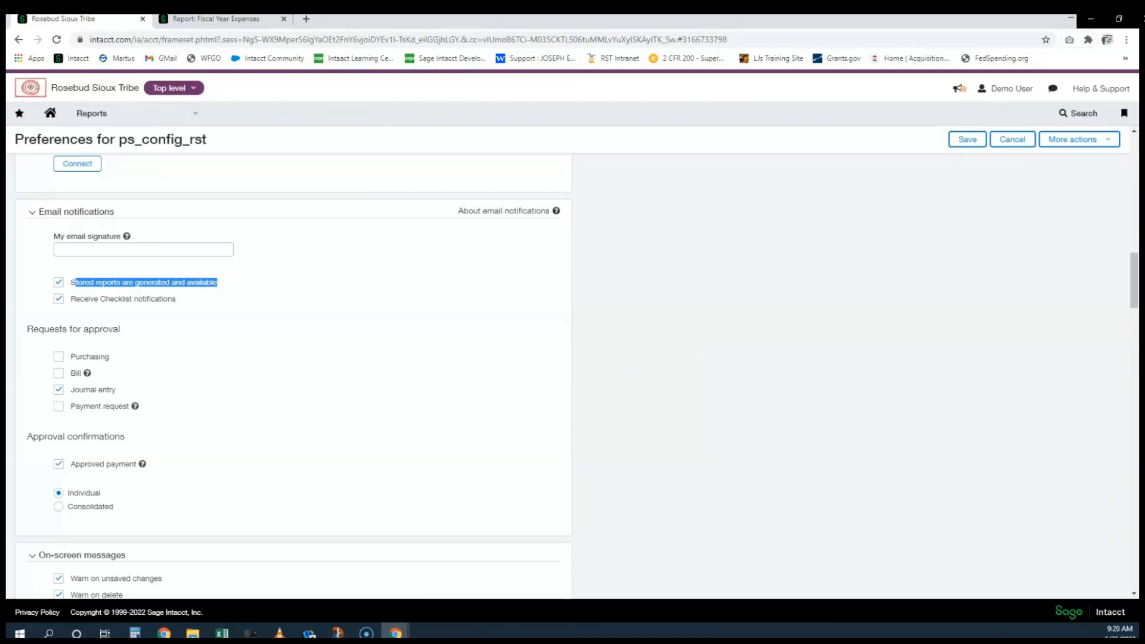
pyautogui.click(413, 516)
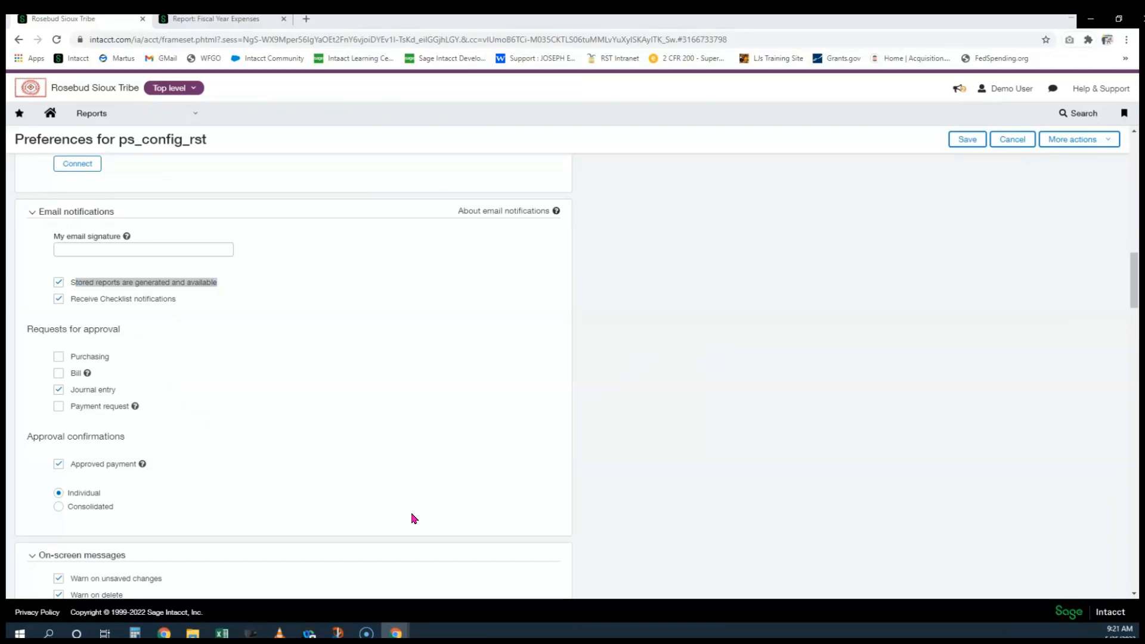
pyautogui.moveTo(7, 295); pyautogui.dragTo(206, 16)
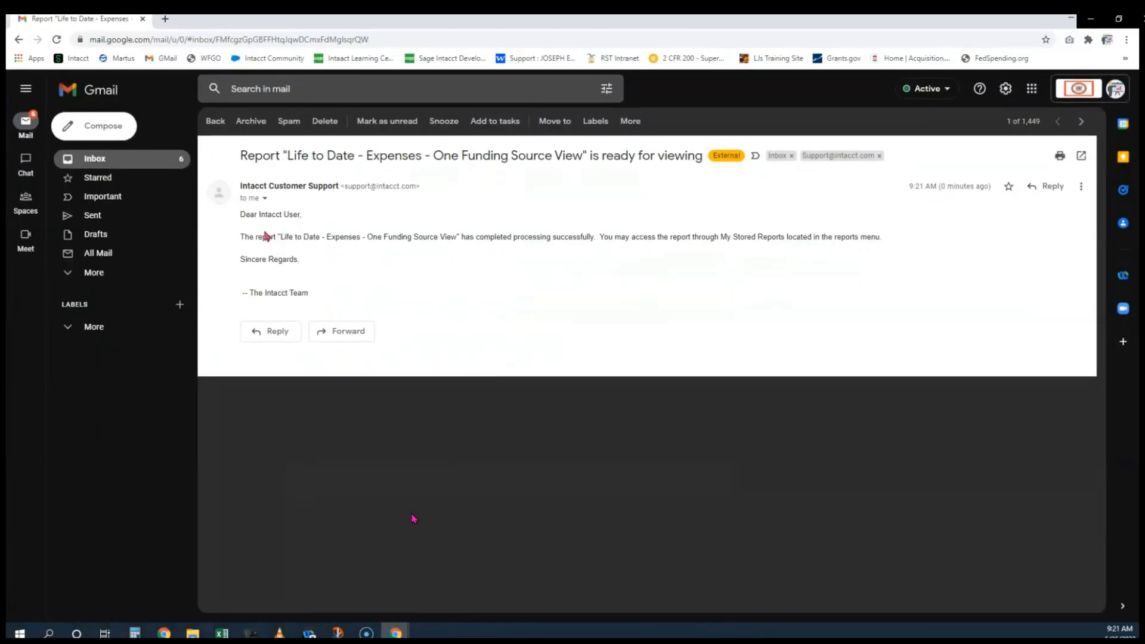
# Highlight the 'Life to Date - Expenses - One Funding Source View' report name, then move Gmail off-screen
pyautogui.moveTo(280, 237); pyautogui.dragTo(858, 248)
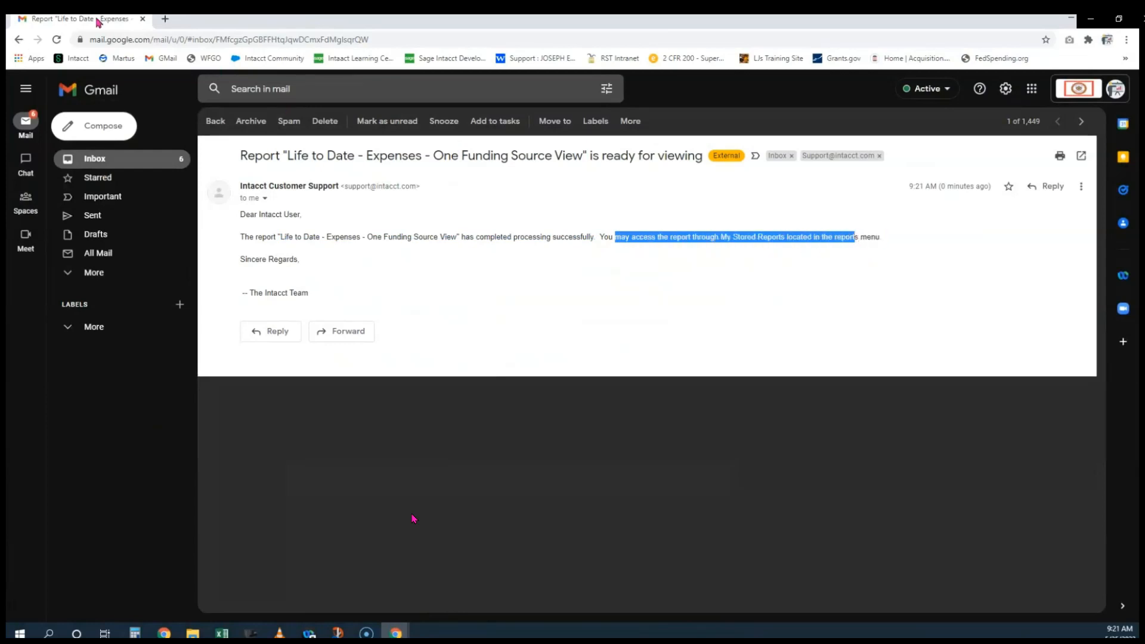
pyautogui.moveTo(96, 19); pyautogui.dragTo(1, 22)
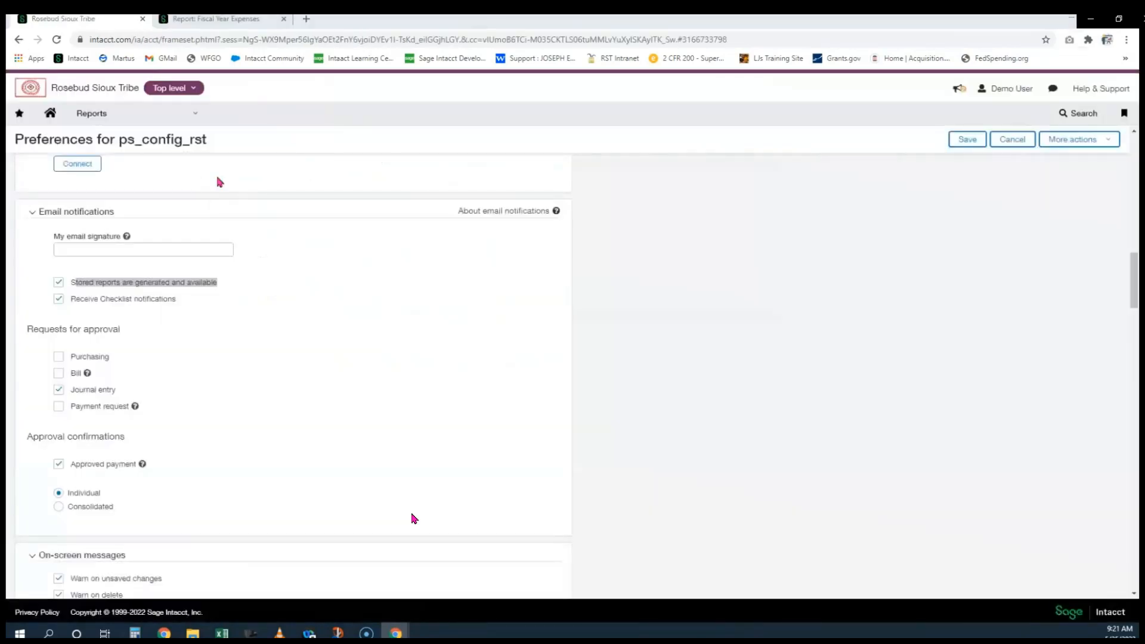
# Go to Reports Center > My Stored Reports and open the latest Life to Date report as a PDF
pyautogui.click(137, 115)
pyautogui.click(266, 171)
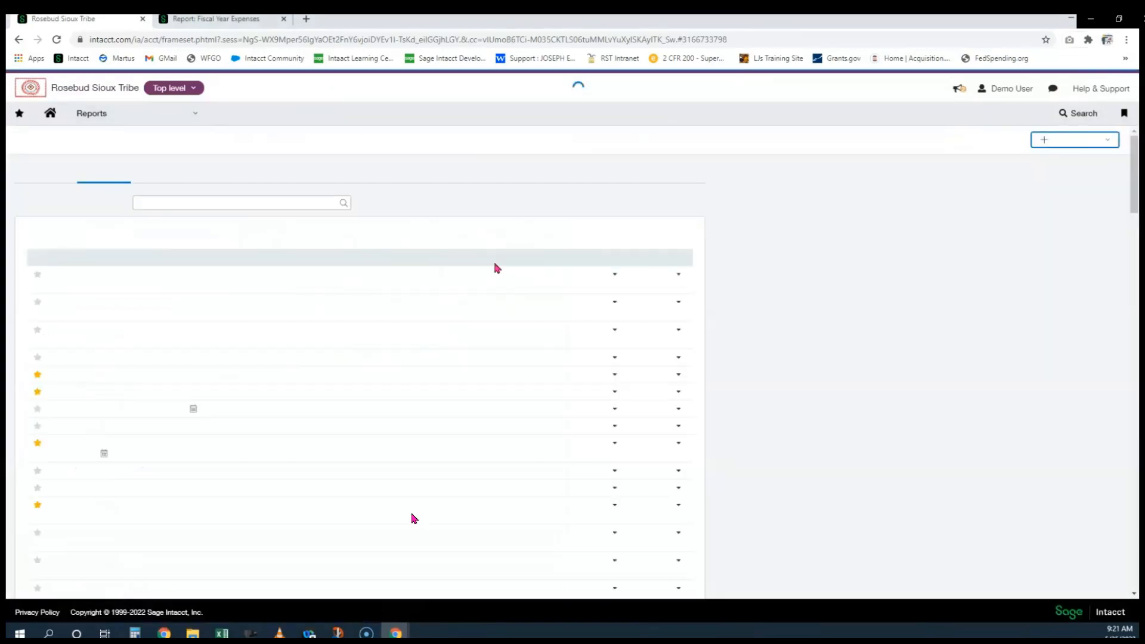
pyautogui.click(657, 241)
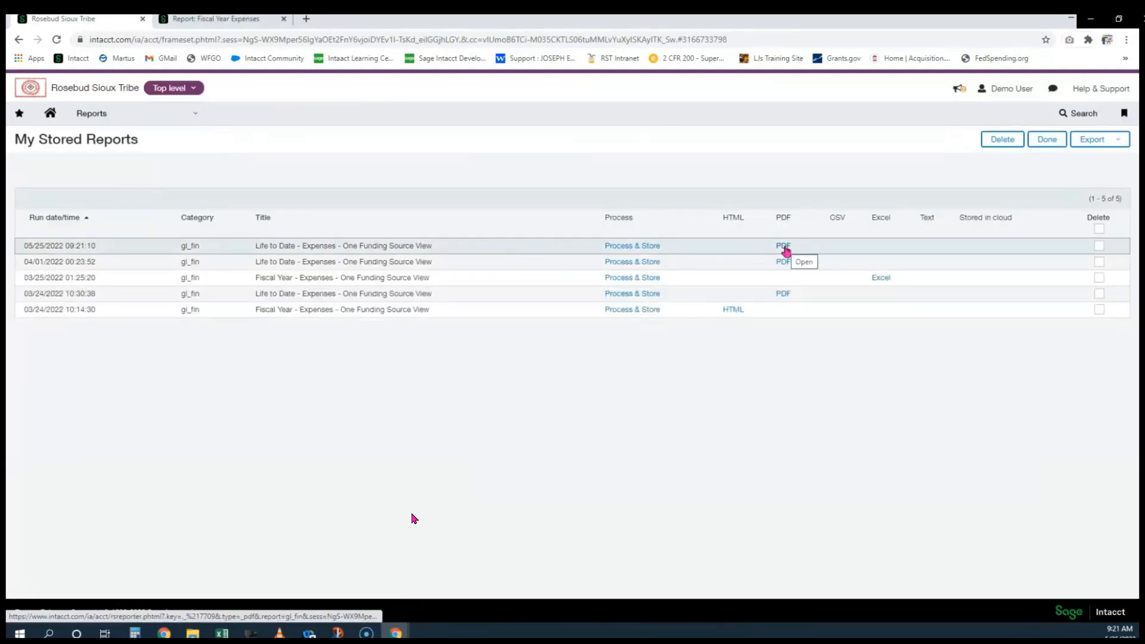
pyautogui.click(784, 248)
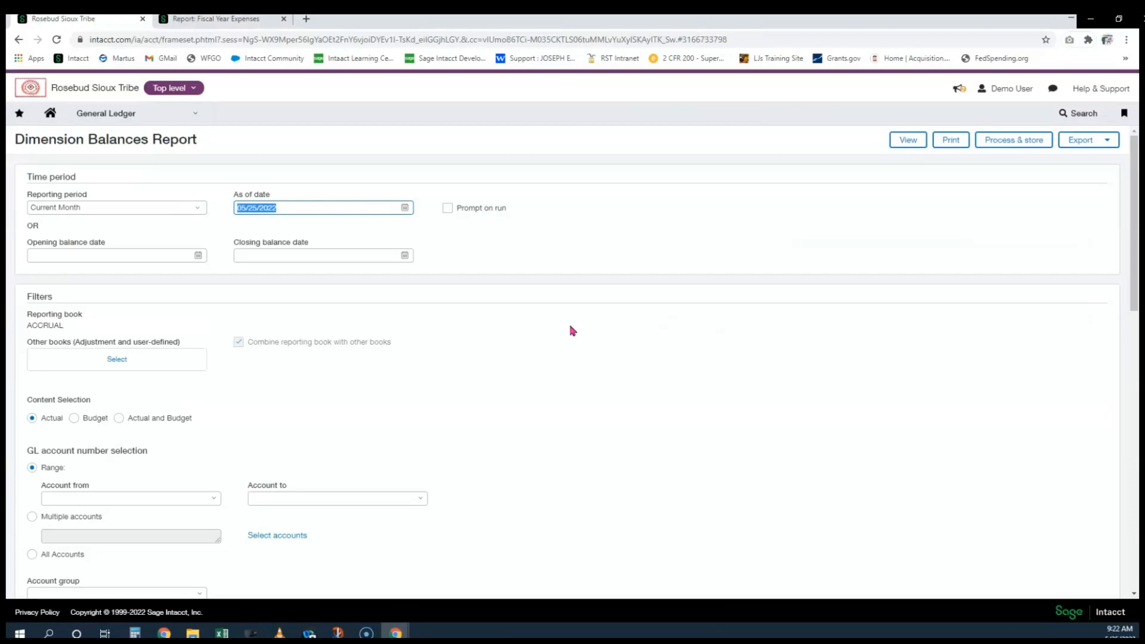
# Set the reporting period to Inception
pyautogui.click(77, 213)
pyautogui.scroll(-5, 138, 301)
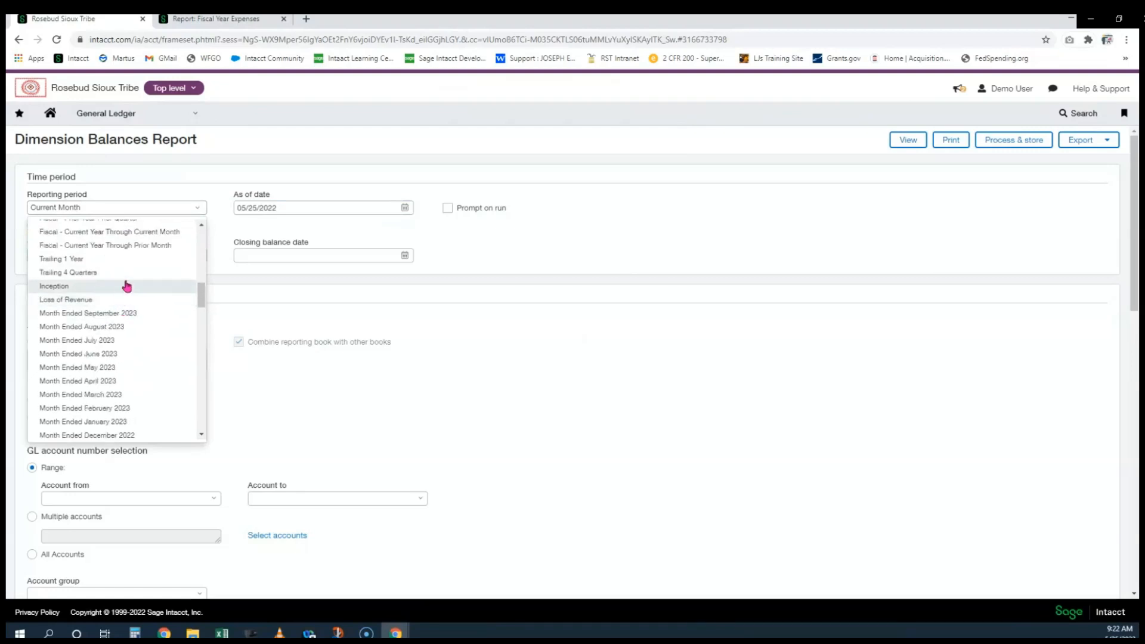
pyautogui.click(121, 289)
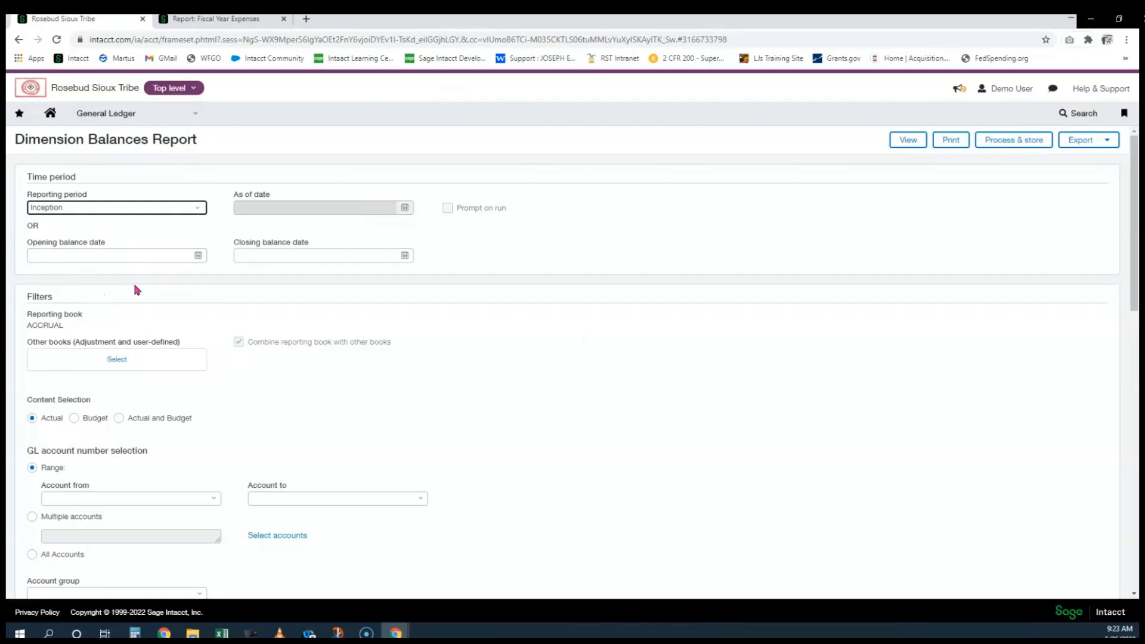
# Add the Encumbrances book under Other books alongside the ACCRUAL reporting book
pyautogui.scroll(-2, 136, 290)
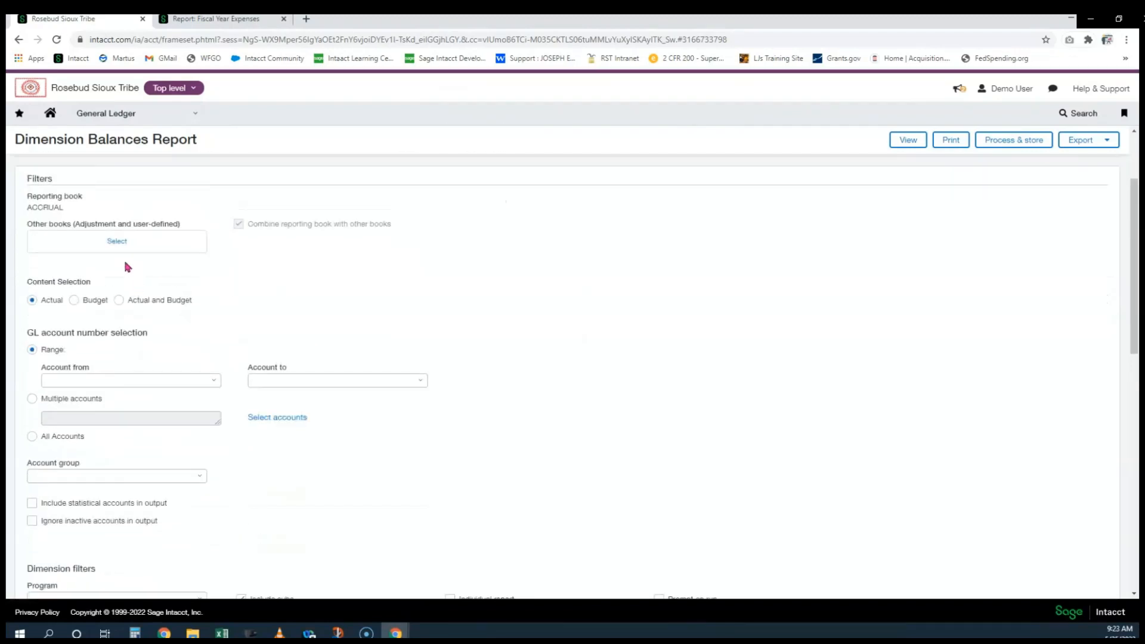
pyautogui.moveTo(74, 213); pyautogui.dragTo(41, 219)
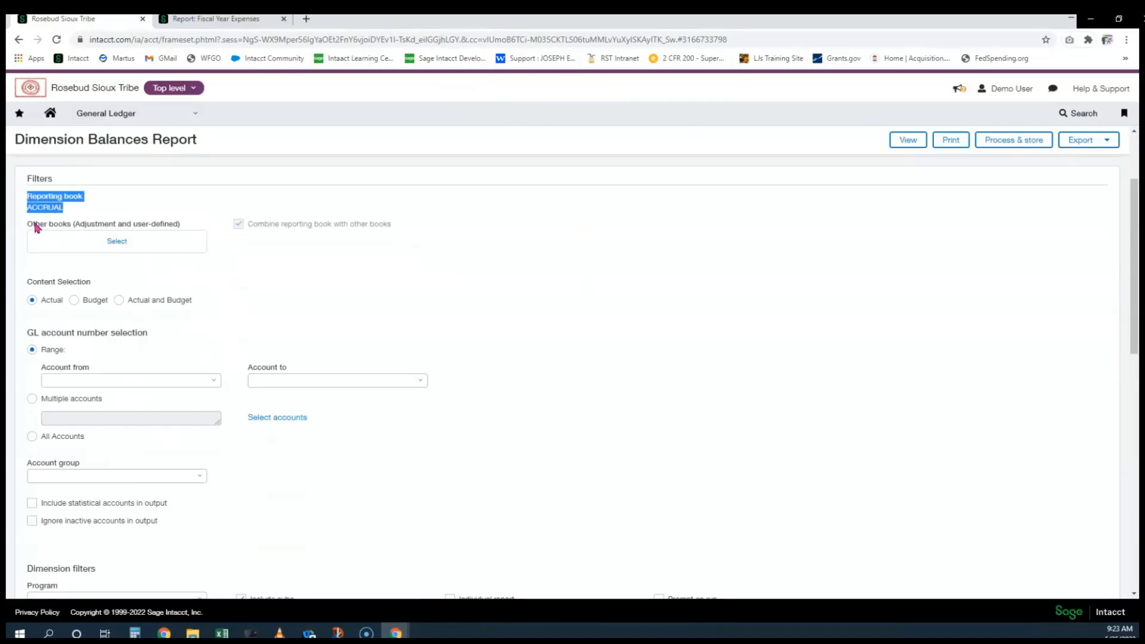
pyautogui.click(38, 226)
pyautogui.moveTo(34, 225); pyautogui.dragTo(71, 230)
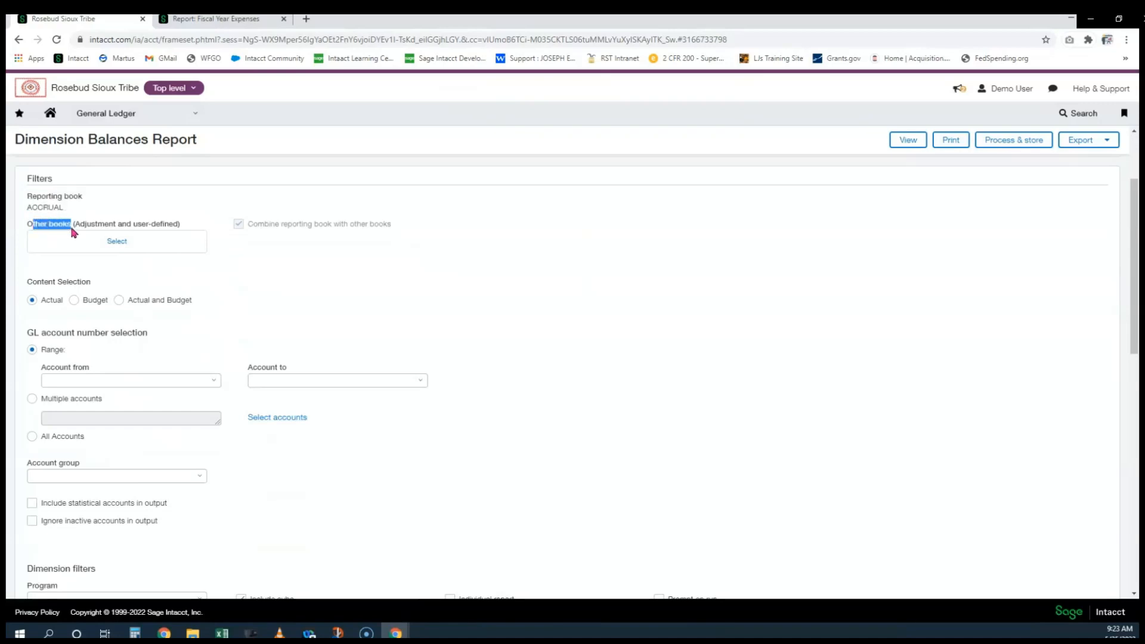
pyautogui.hotkey('ctrl', '+')
pyautogui.hotkey('ctrl', '+')
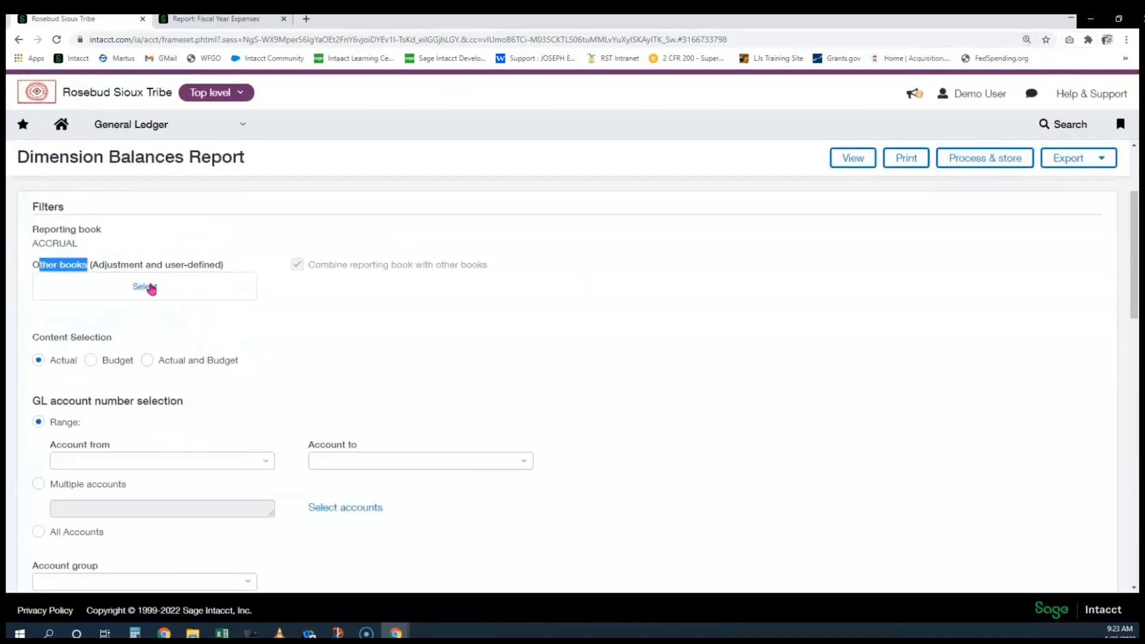
pyautogui.click(151, 290)
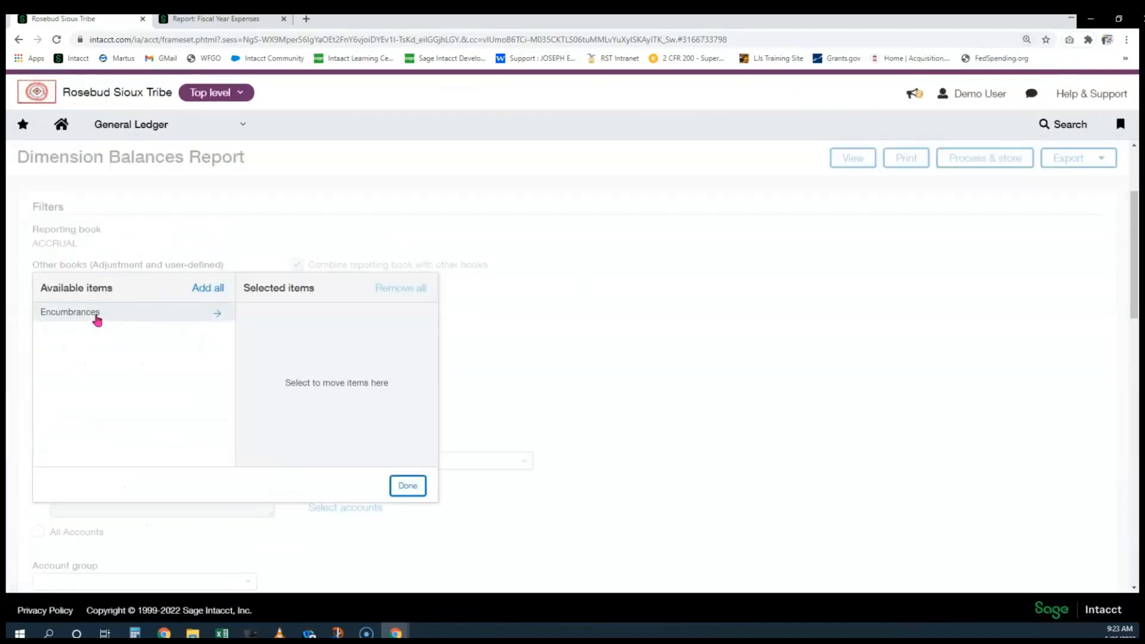
pyautogui.click(96, 318)
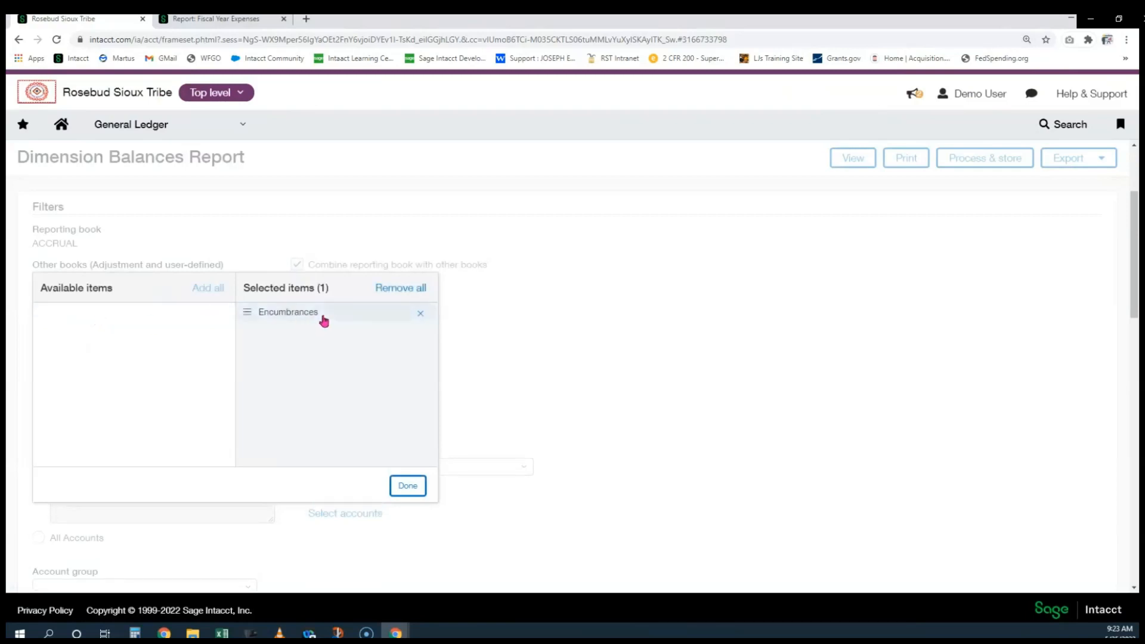
pyautogui.click(409, 486)
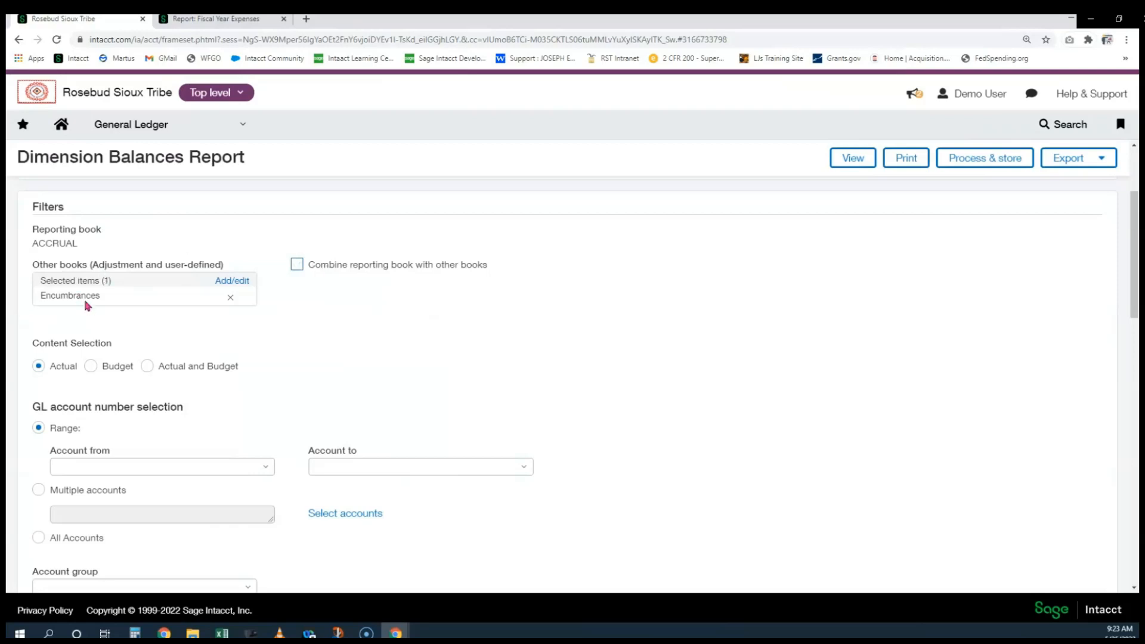
# Try selecting accounts 60100 and 69050 as multiple accounts, then discard that choice
pyautogui.scroll(-2, 109, 320)
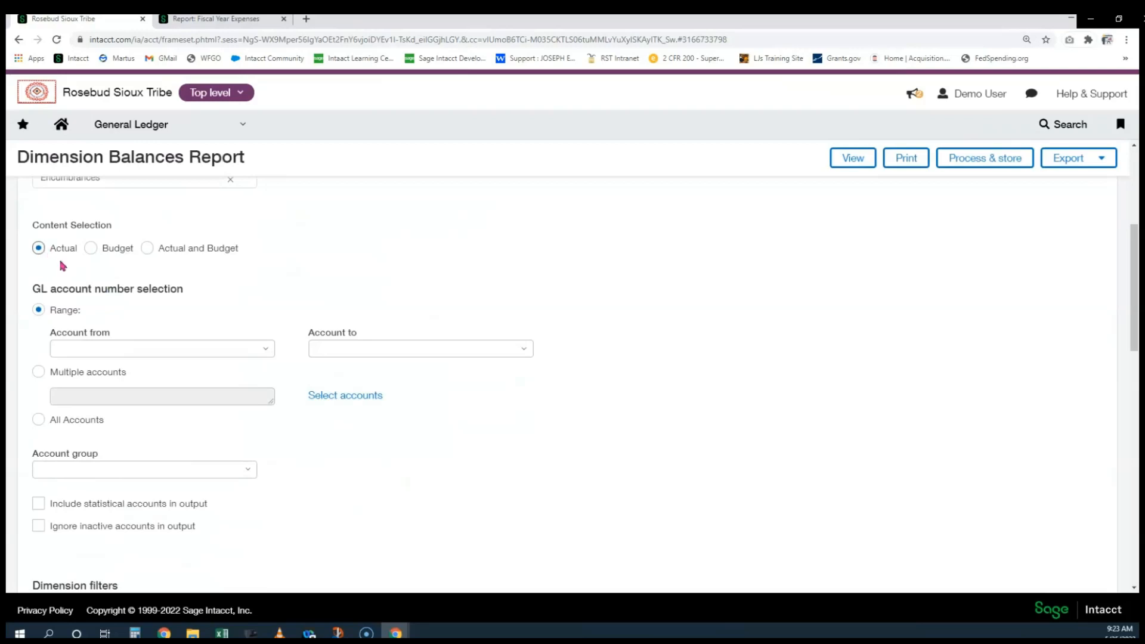
pyautogui.scroll(-1, 62, 266)
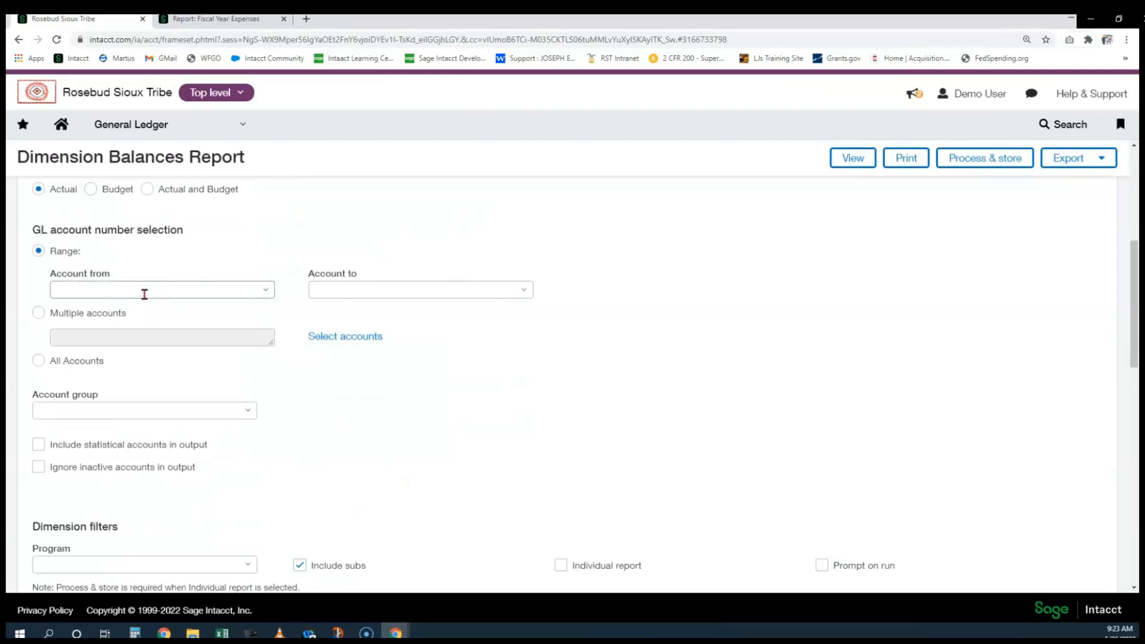
pyautogui.click(38, 312)
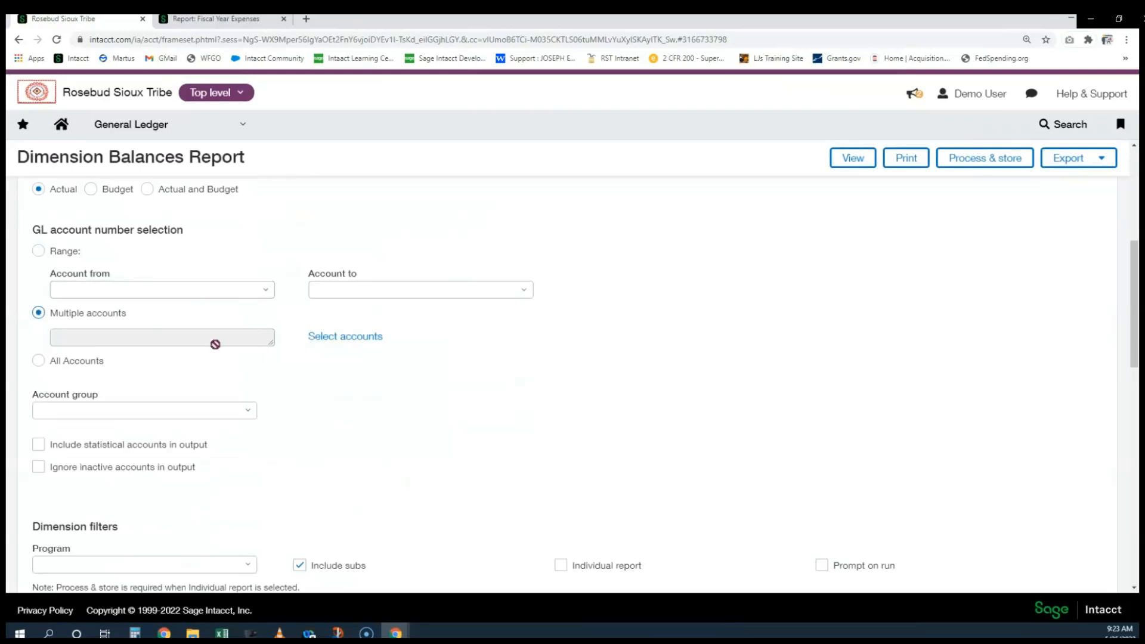
pyautogui.click(325, 337)
pyautogui.click(493, 372)
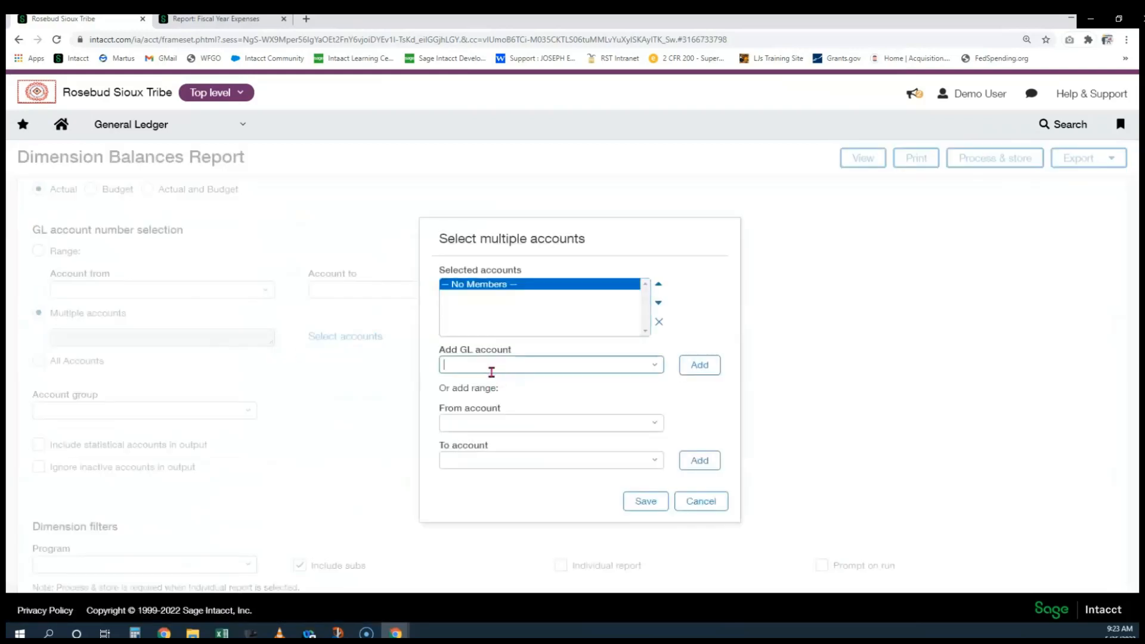
pyautogui.write('6010')
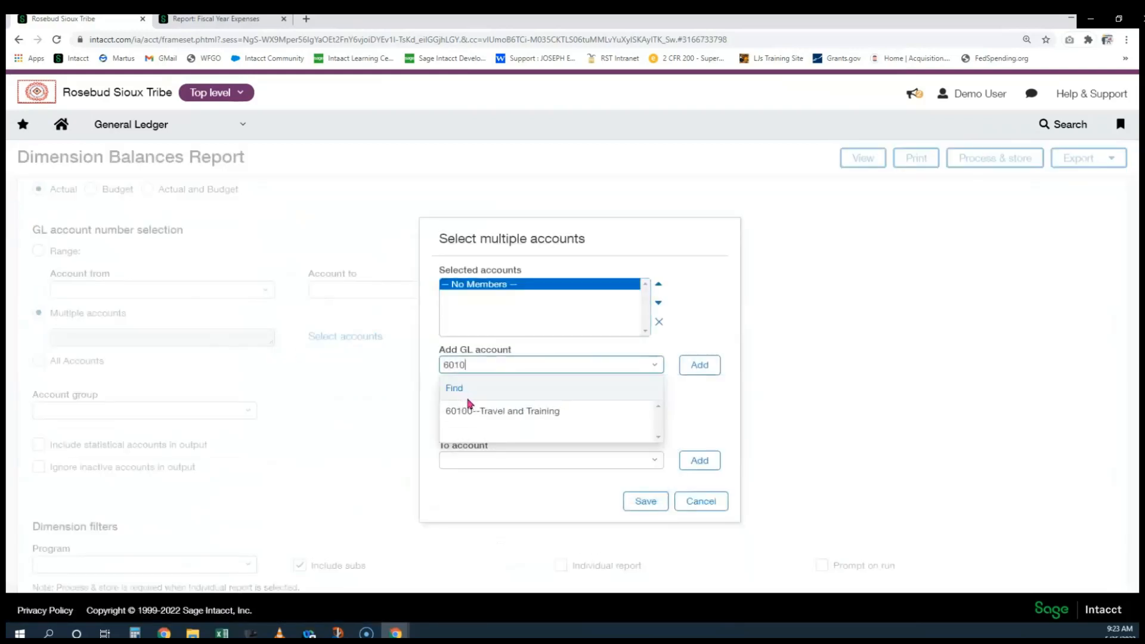
pyautogui.click(462, 411)
pyautogui.click(695, 365)
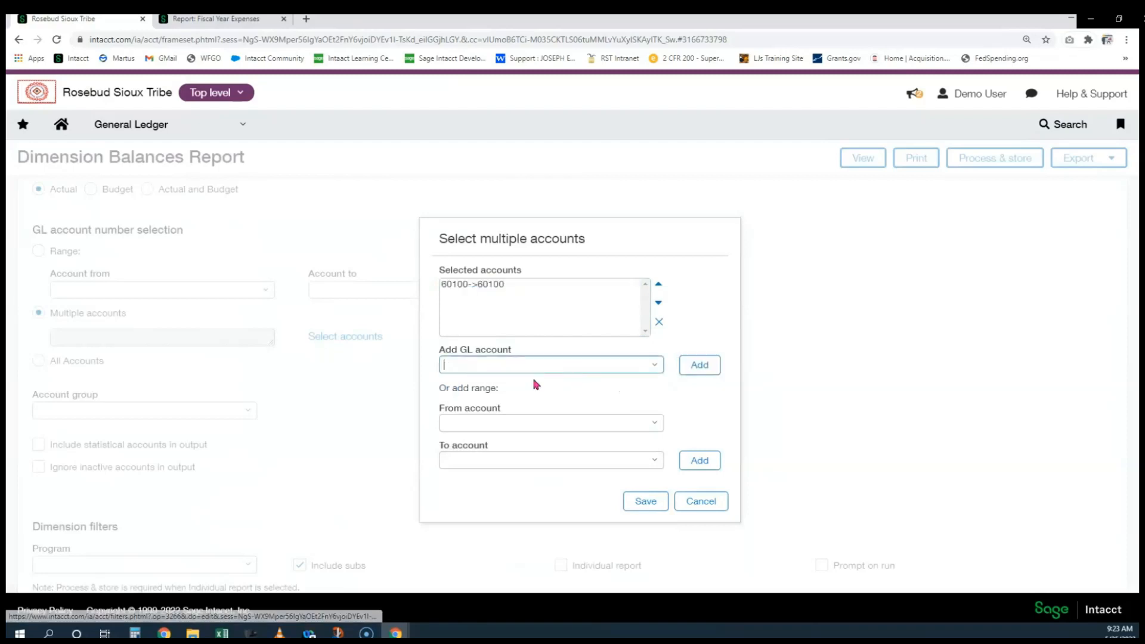
pyautogui.write('69050')
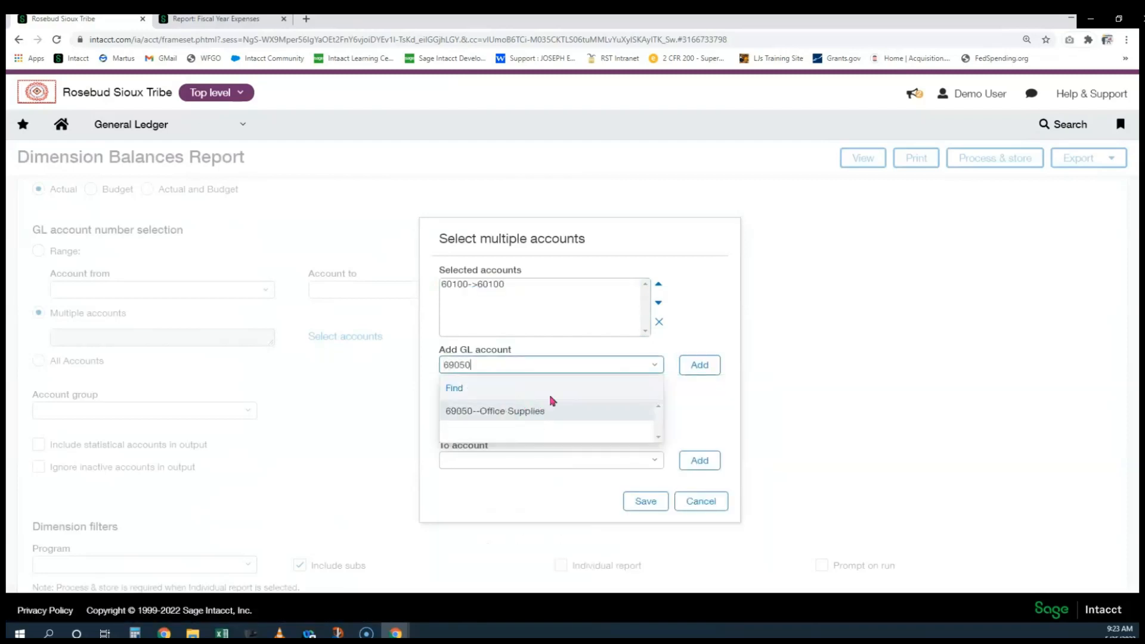
pyautogui.click(526, 412)
pyautogui.click(704, 368)
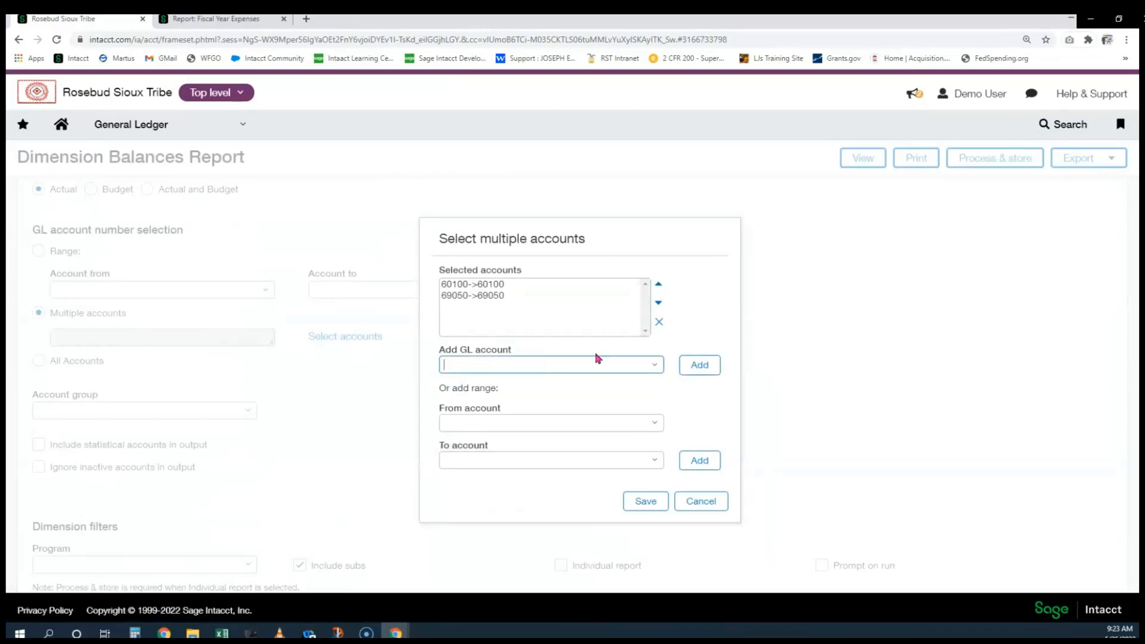
pyautogui.click(709, 504)
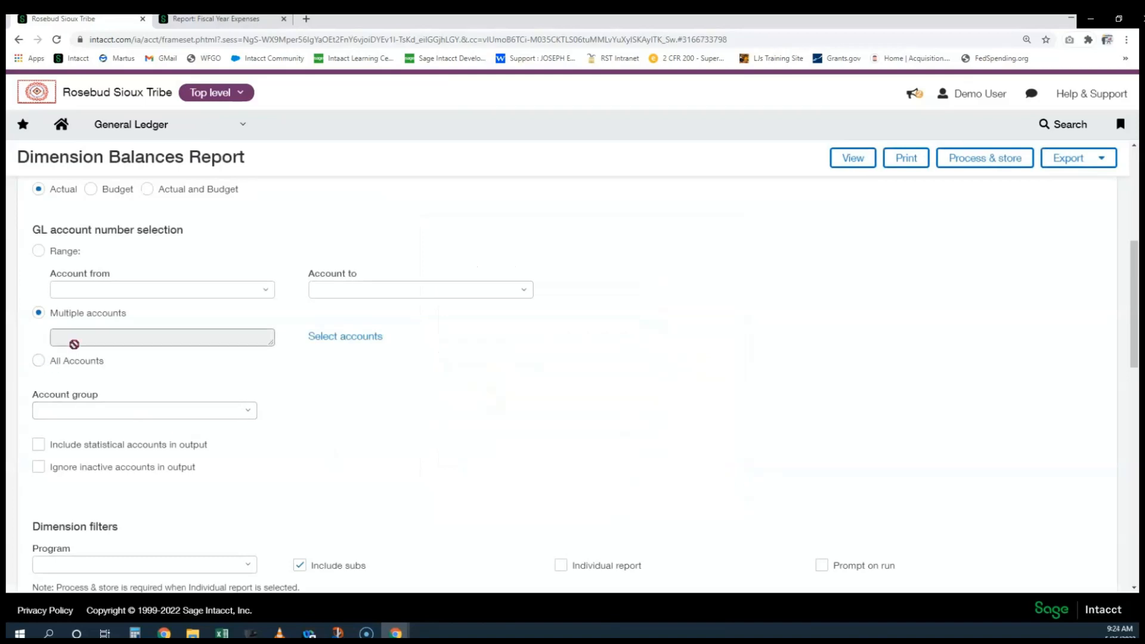
# Set the account range from 55000--Tribal Employees to 99900--Current Yr LTD activity
pyautogui.click(38, 251)
pyautogui.click(114, 295)
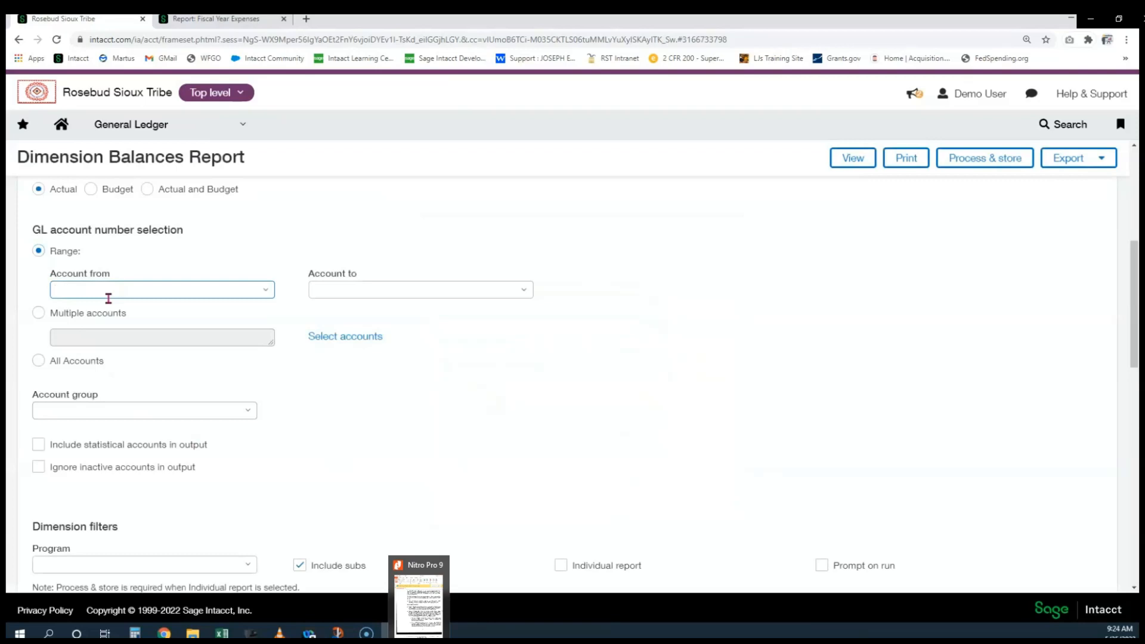
pyautogui.write('55')
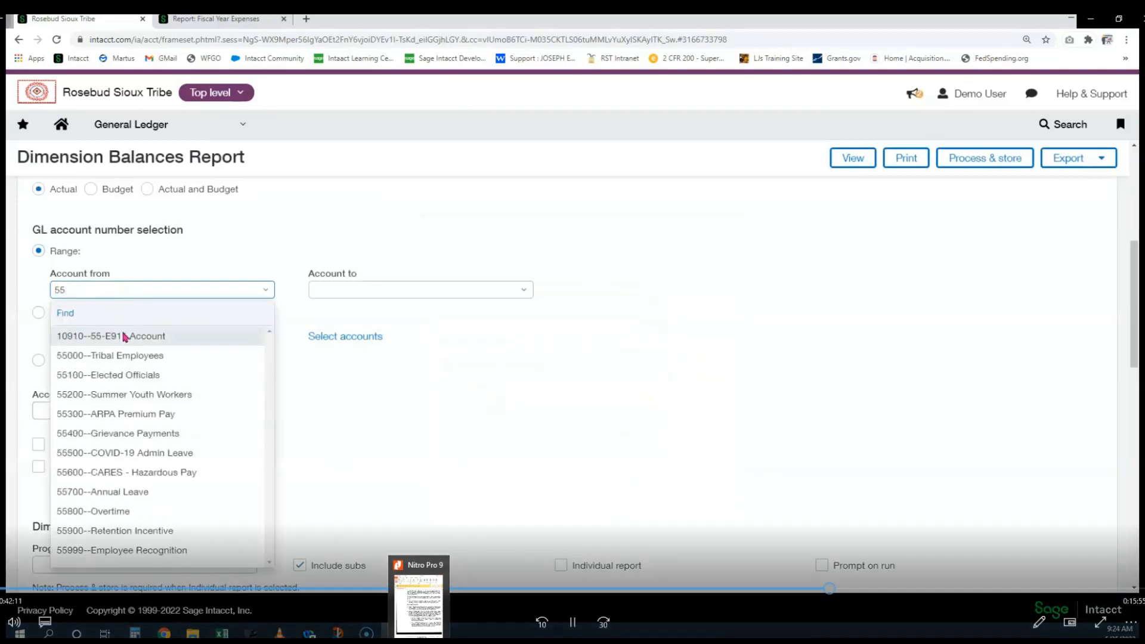
pyautogui.click(115, 356)
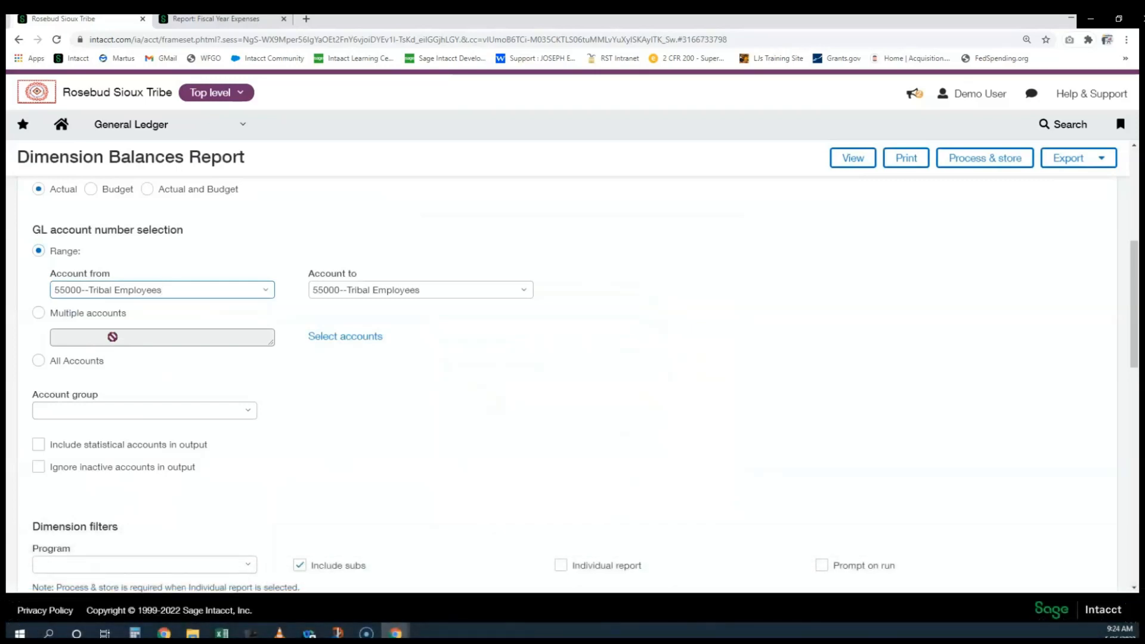
pyautogui.click(333, 291)
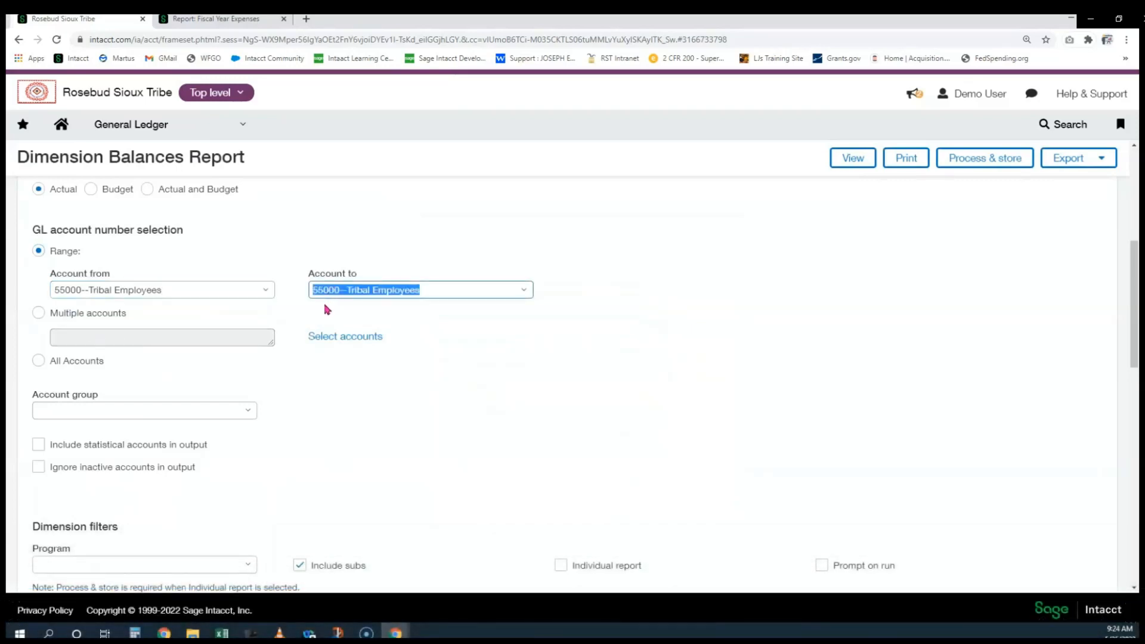
pyautogui.write('99')
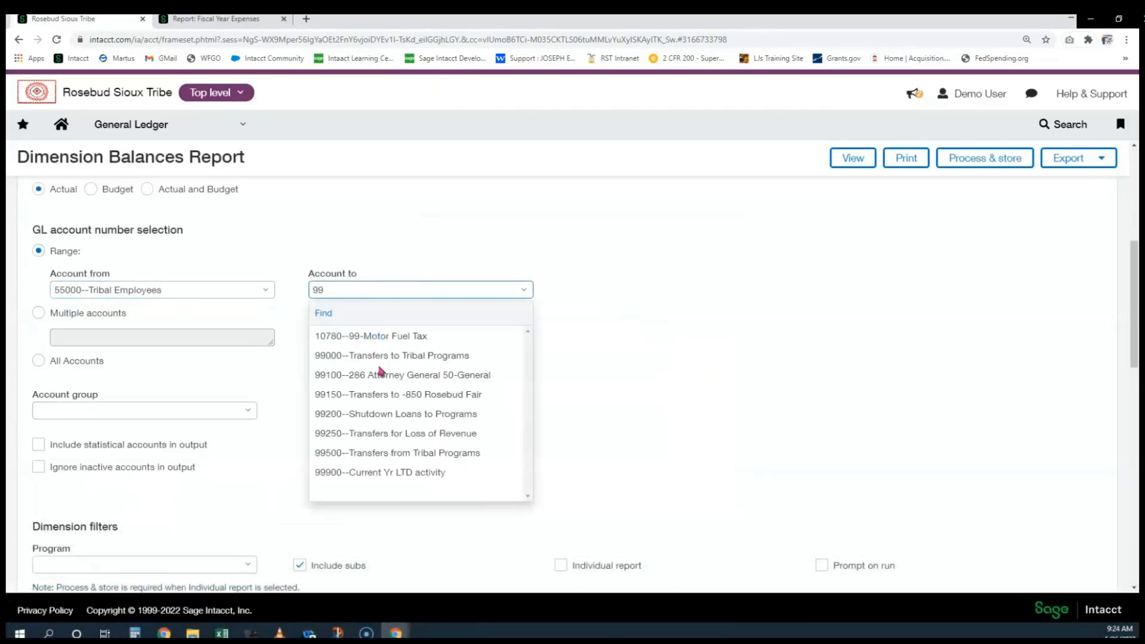
pyautogui.click(415, 474)
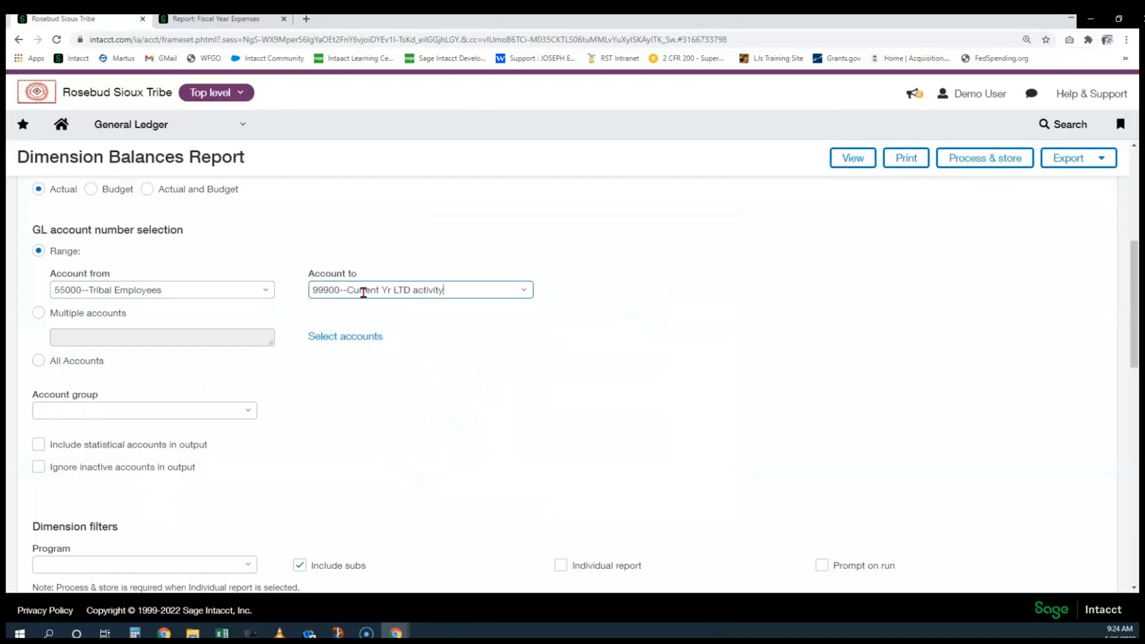
# Filter by program 145--Roads Department and checkbook 42--P.L. 93-638 Programs
pyautogui.scroll(-5, 430, 321)
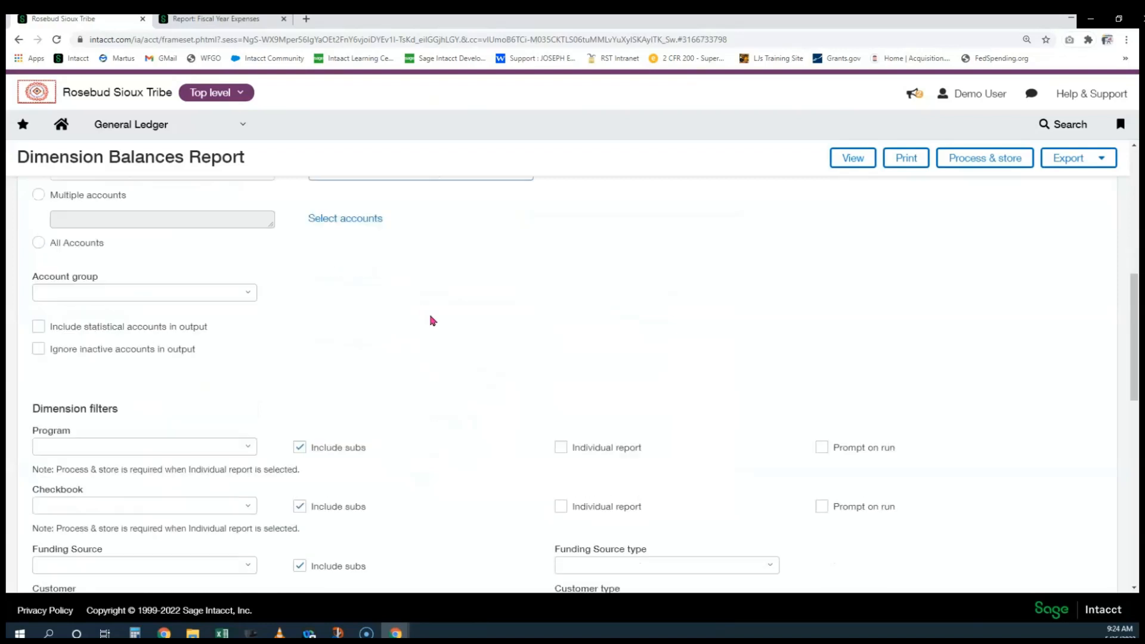
pyautogui.click(89, 273)
pyautogui.write('ro')
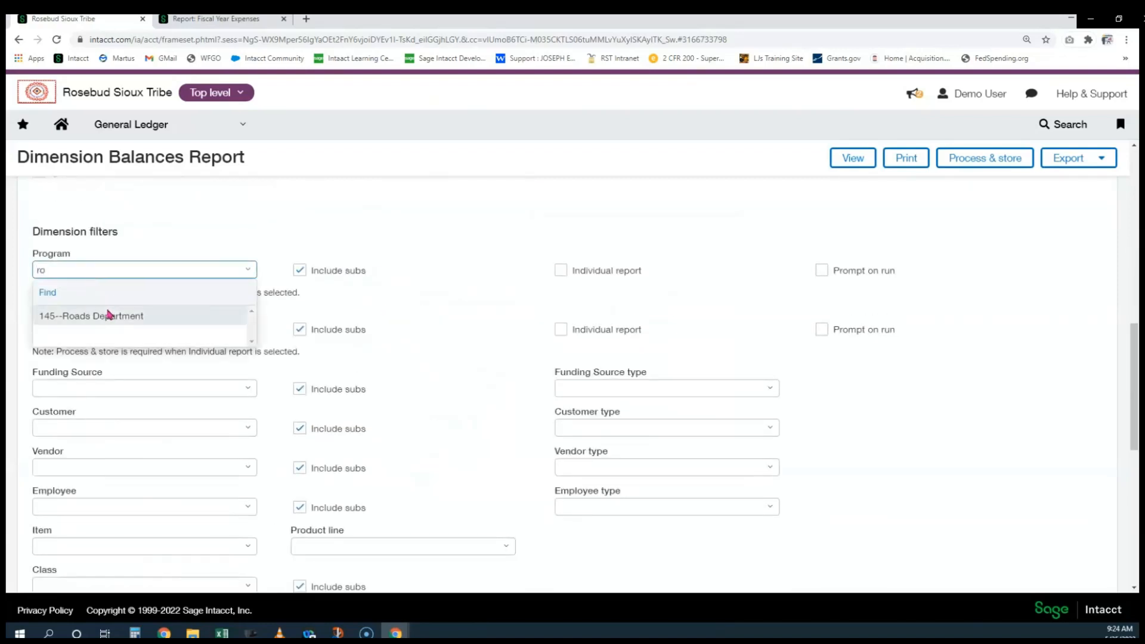
pyautogui.click(104, 316)
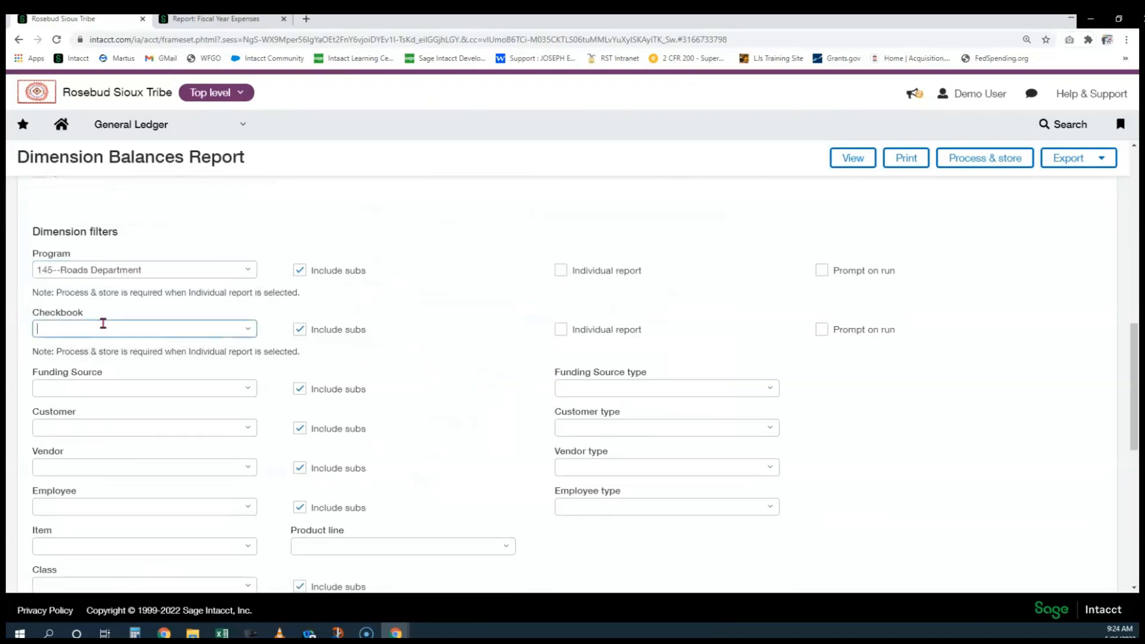
pyautogui.click(109, 329)
pyautogui.write('42')
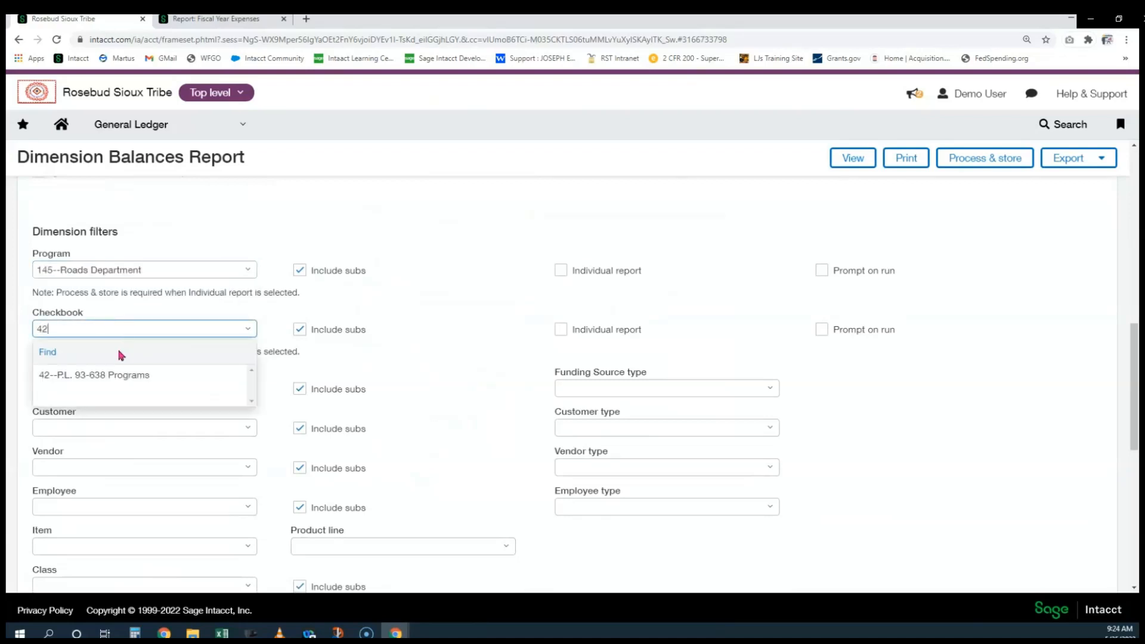
pyautogui.click(114, 373)
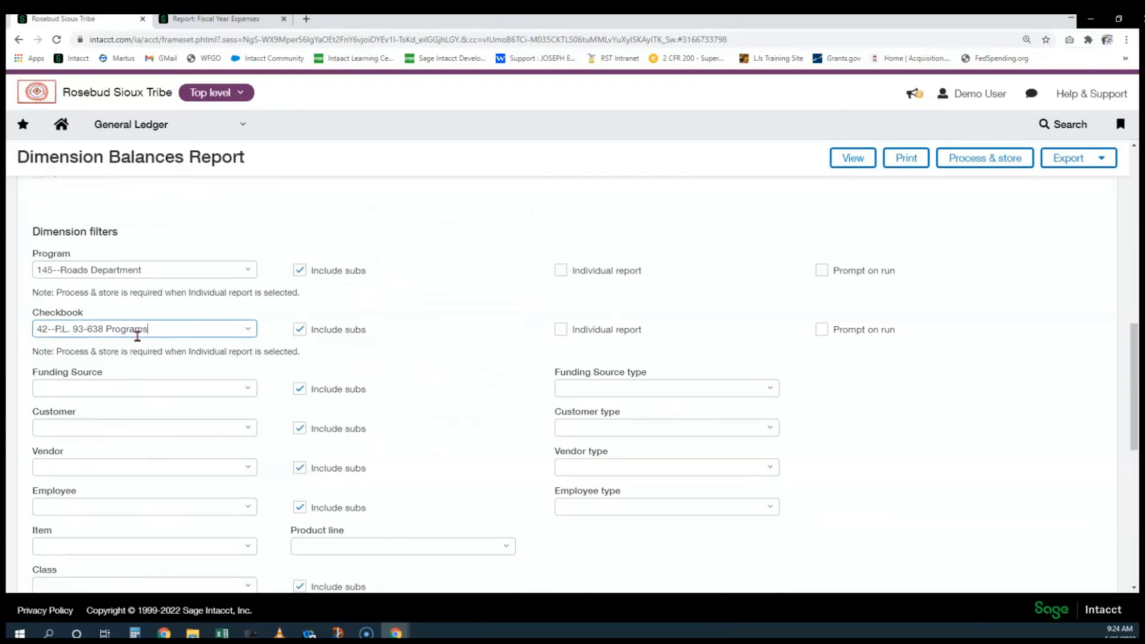
# Filter by the 215.A22AV00180 road maintenance funding source
pyautogui.scroll(-1, 149, 314)
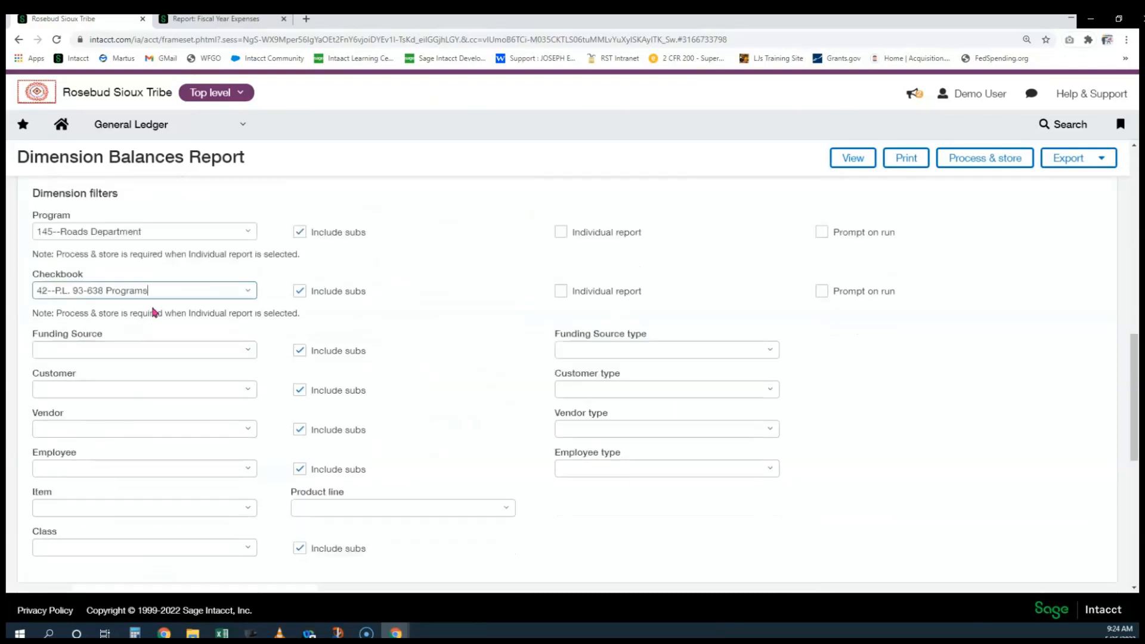
pyautogui.click(108, 334)
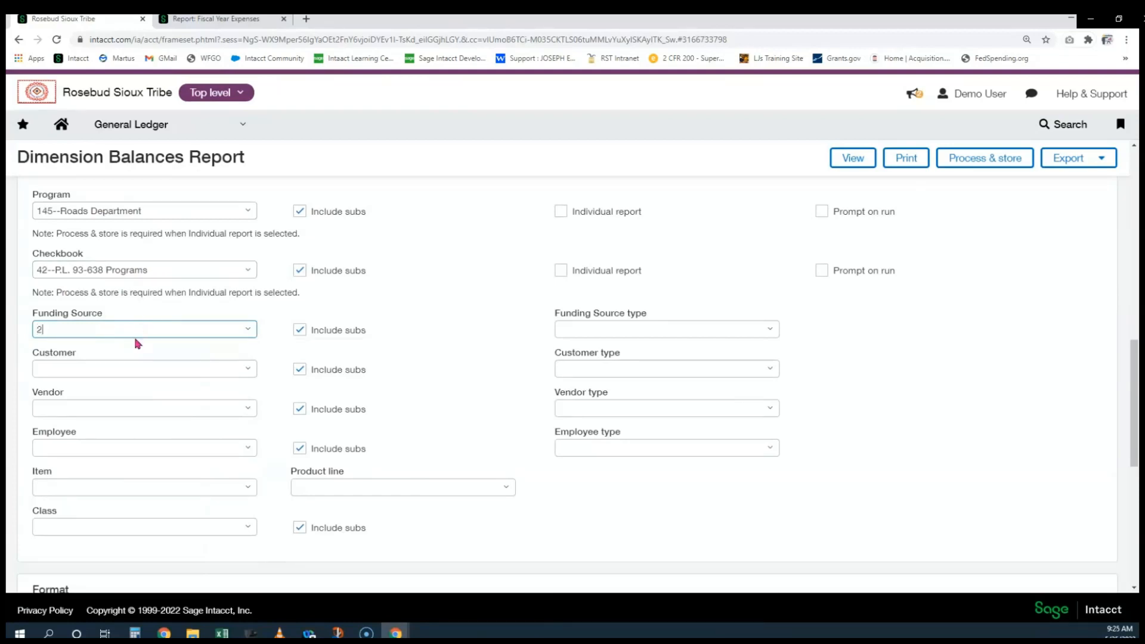
pyautogui.write('15.')
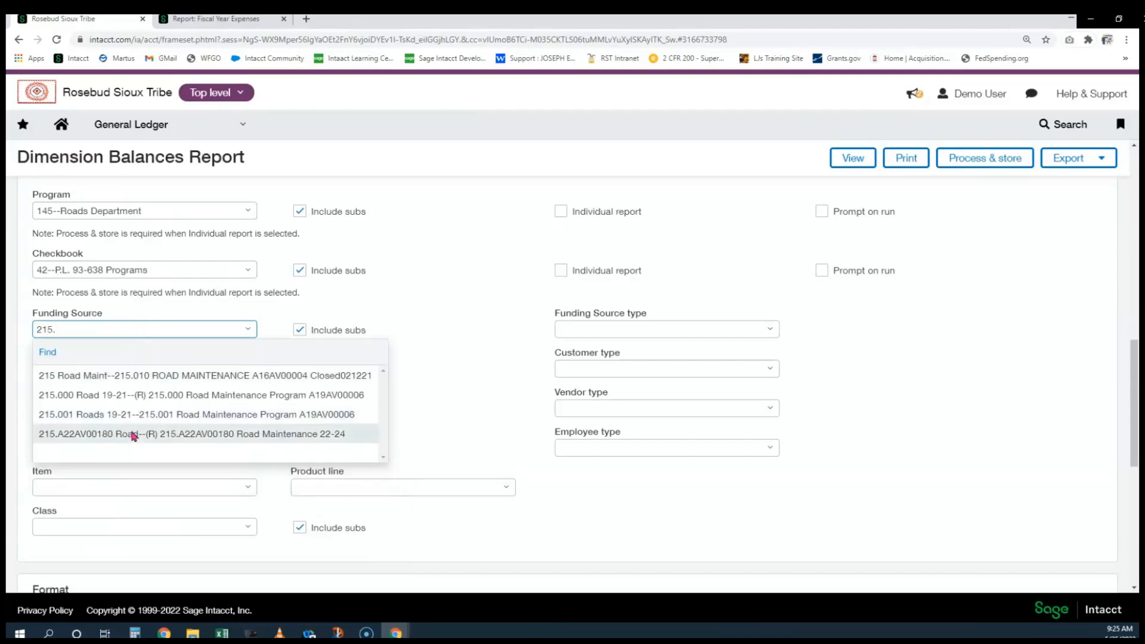
pyautogui.click(134, 436)
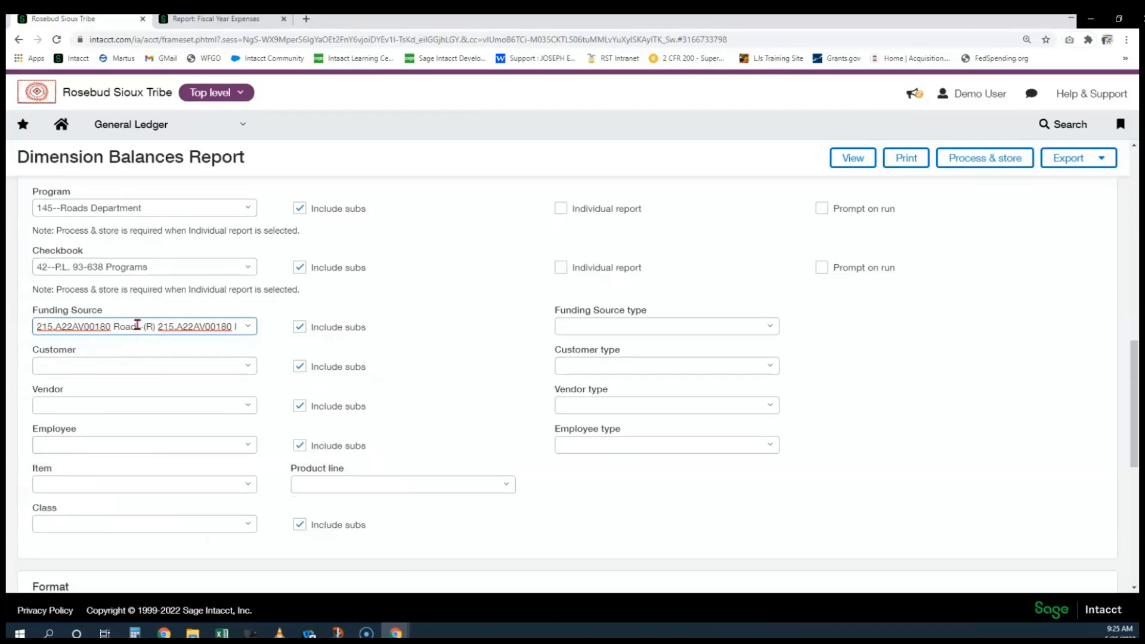
pyautogui.scroll(-2, 133, 325)
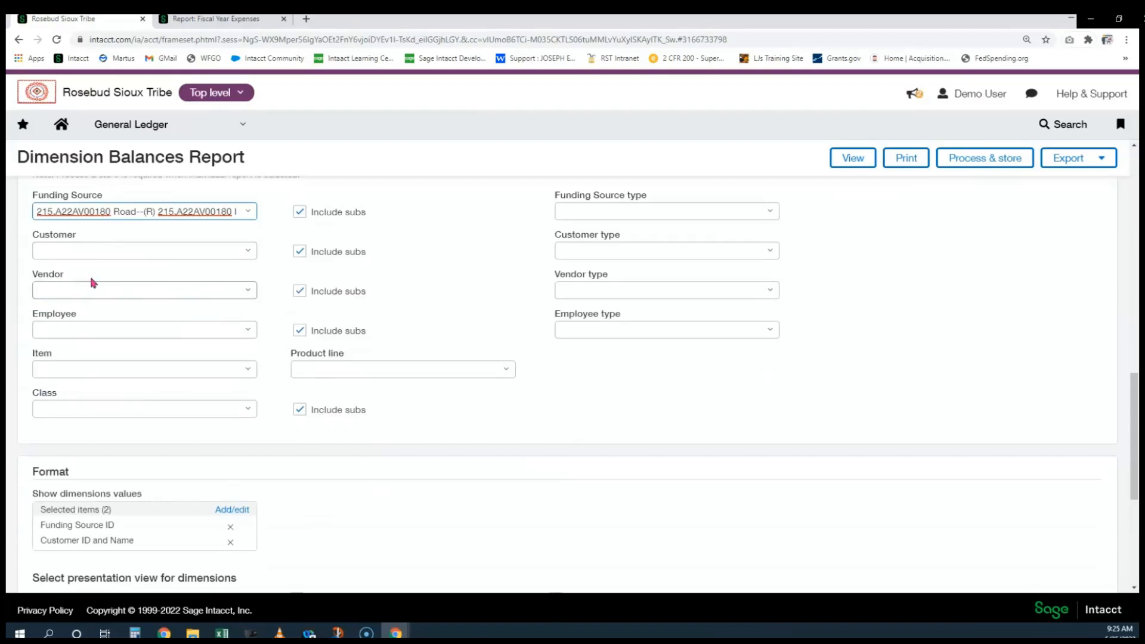
pyautogui.scroll(-2, 110, 278)
pyautogui.scroll(-2, 110, 278)
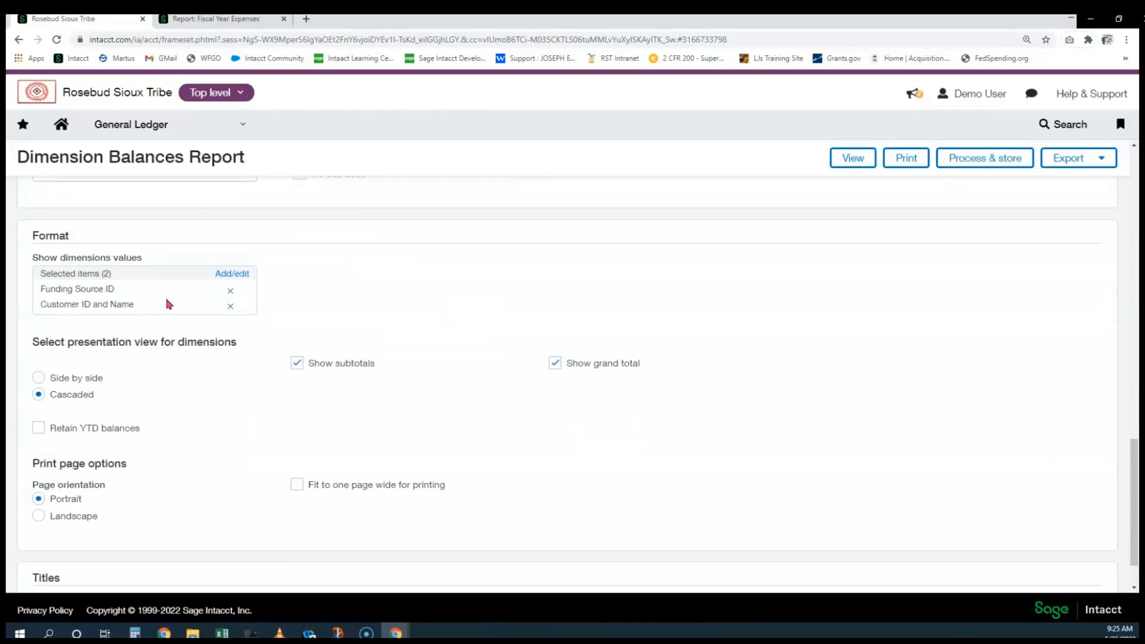
pyautogui.click(228, 274)
# Replace all dimension values with only Account ID and Name, then run the report
pyautogui.click(401, 281)
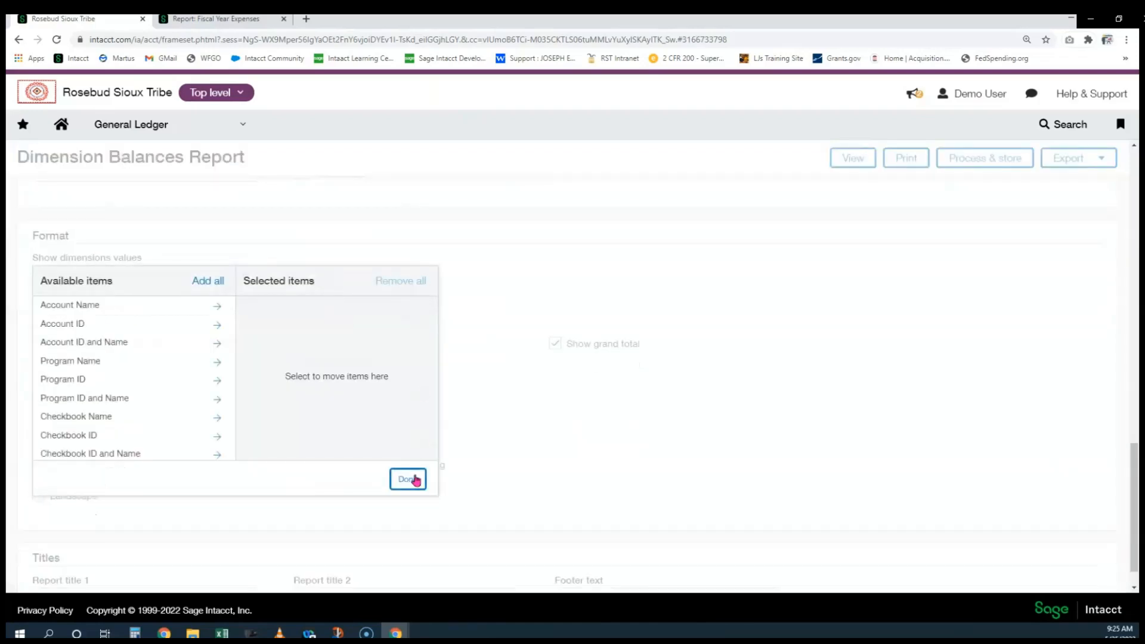
pyautogui.click(408, 479)
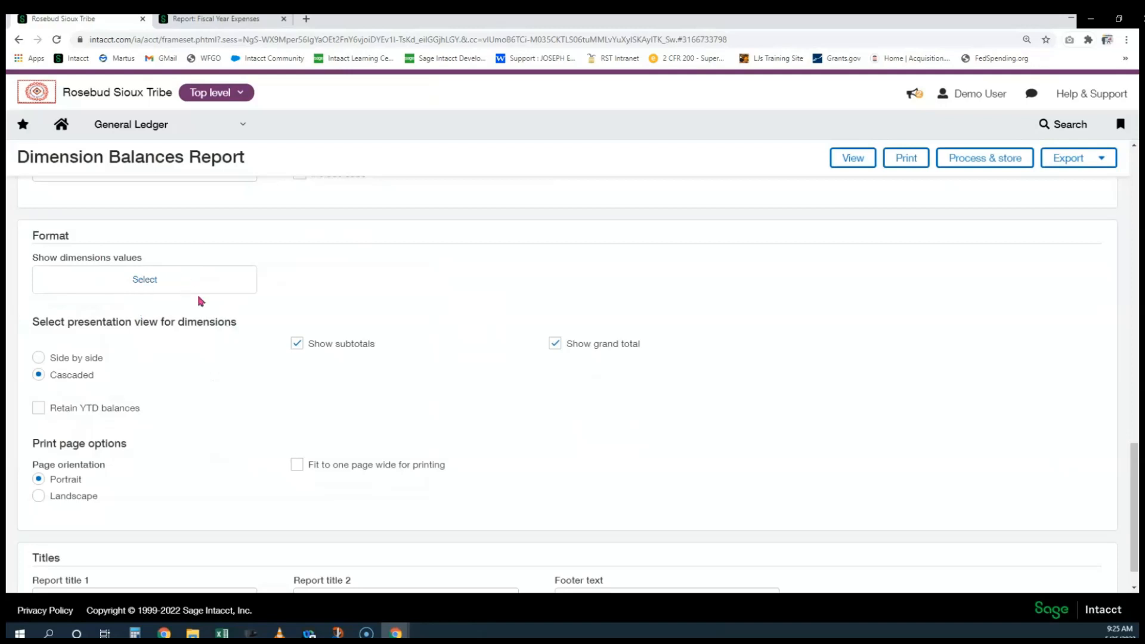
pyautogui.click(173, 284)
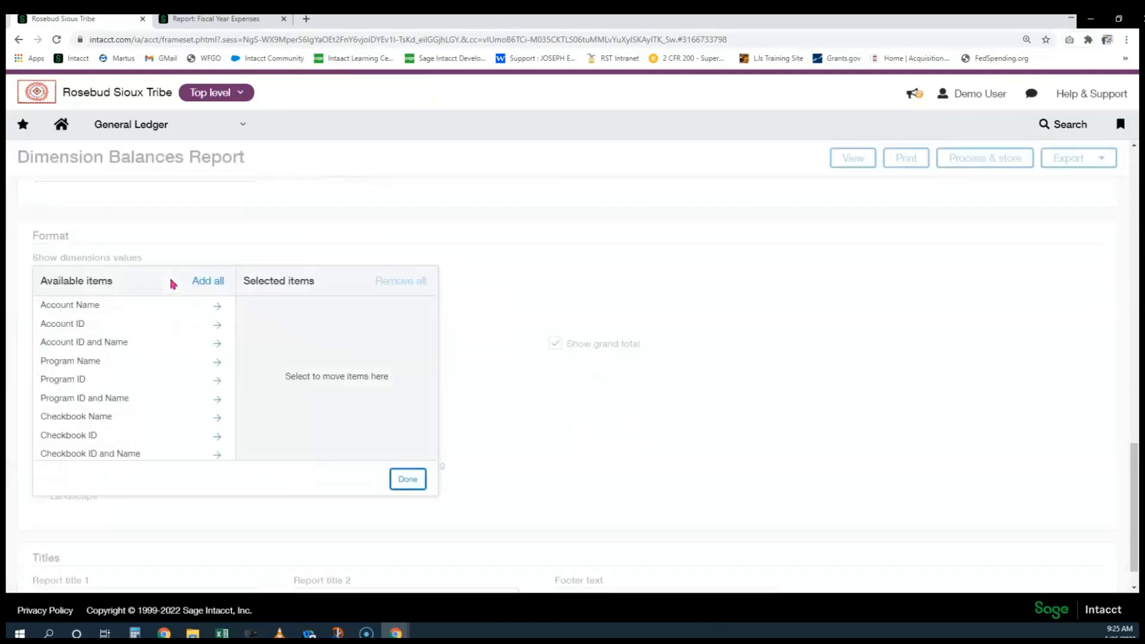
pyautogui.click(149, 343)
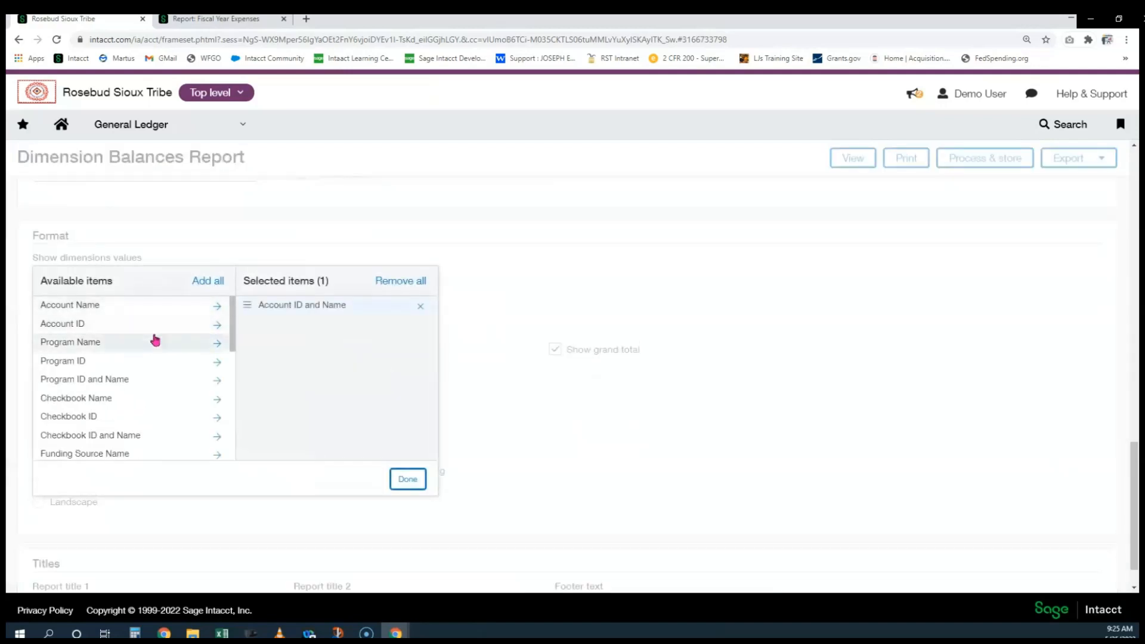
pyautogui.click(410, 478)
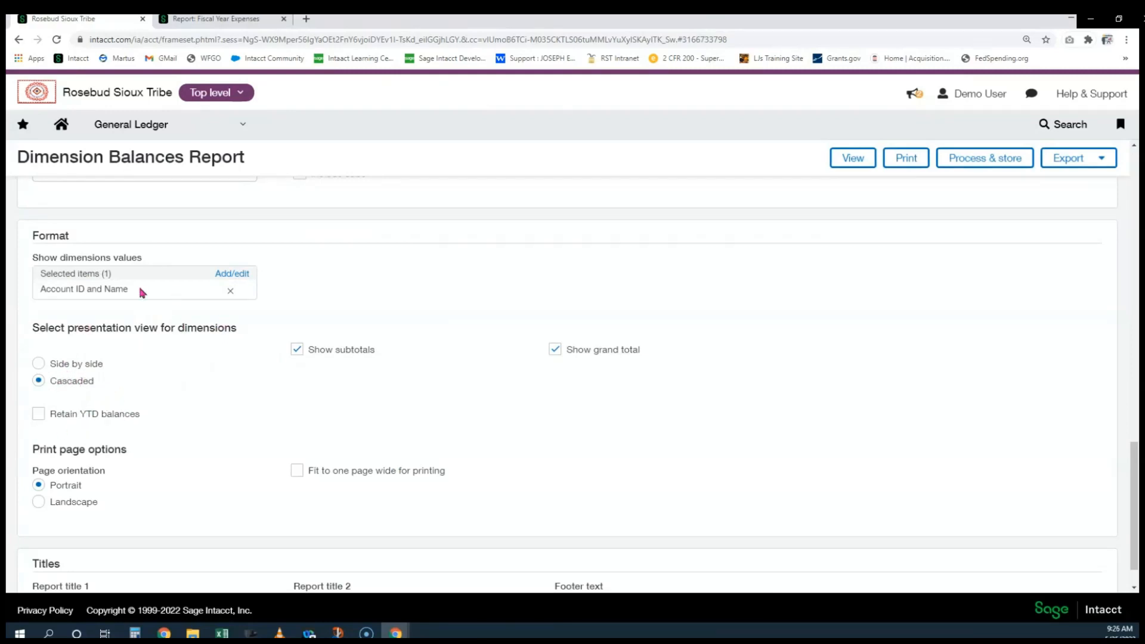
pyautogui.click(853, 158)
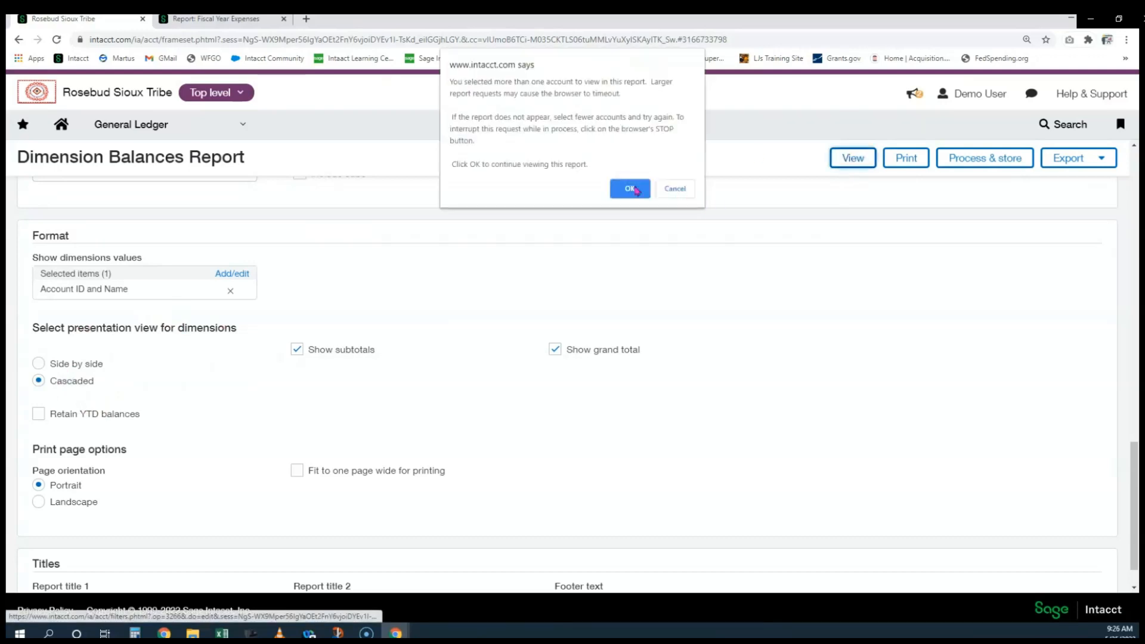
# Accept the large-report warning and review accounts 69300 and 70300 at 9,000.00 each, totaling 18,000.00
pyautogui.click(633, 189)
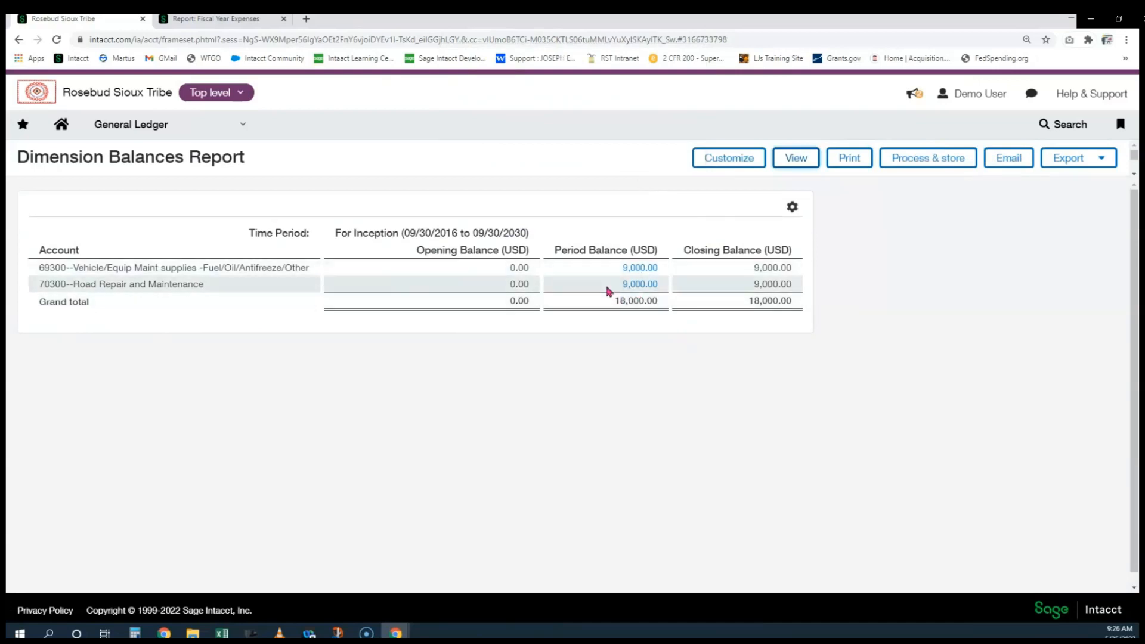
pyautogui.moveTo(45, 267); pyautogui.dragTo(66, 284)
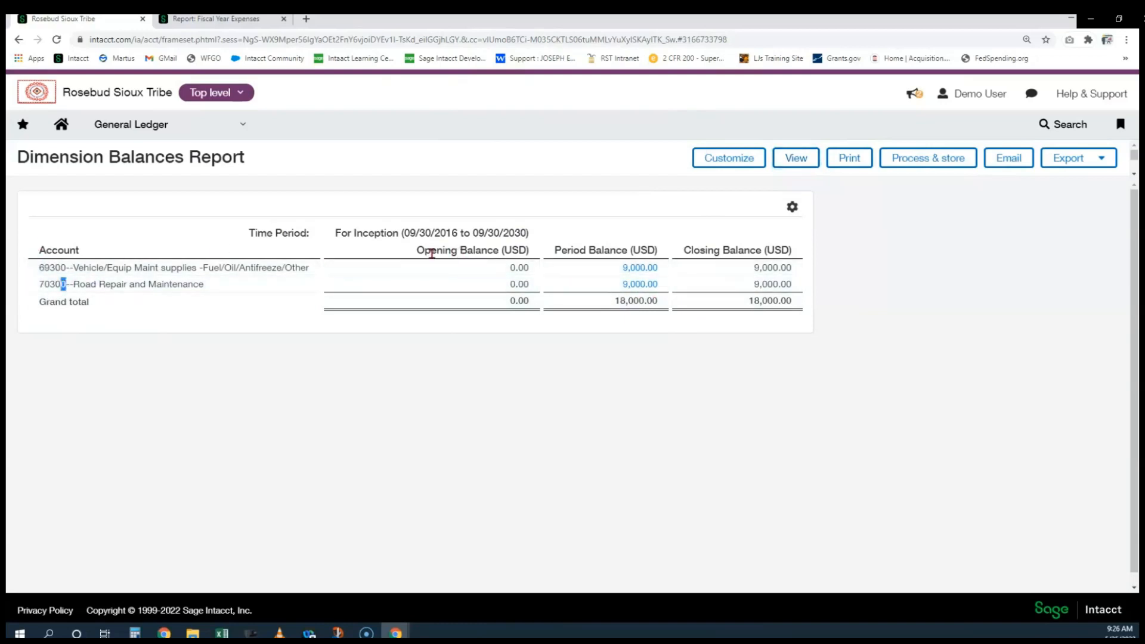
pyautogui.moveTo(403, 234); pyautogui.dragTo(539, 232)
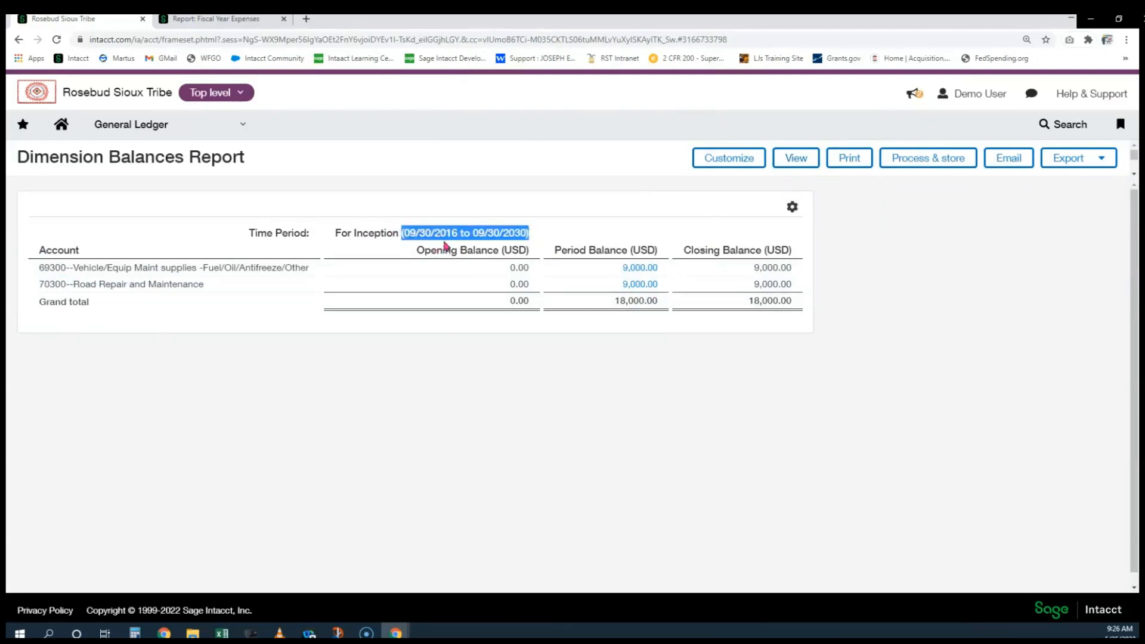
pyautogui.doubleClick(493, 233)
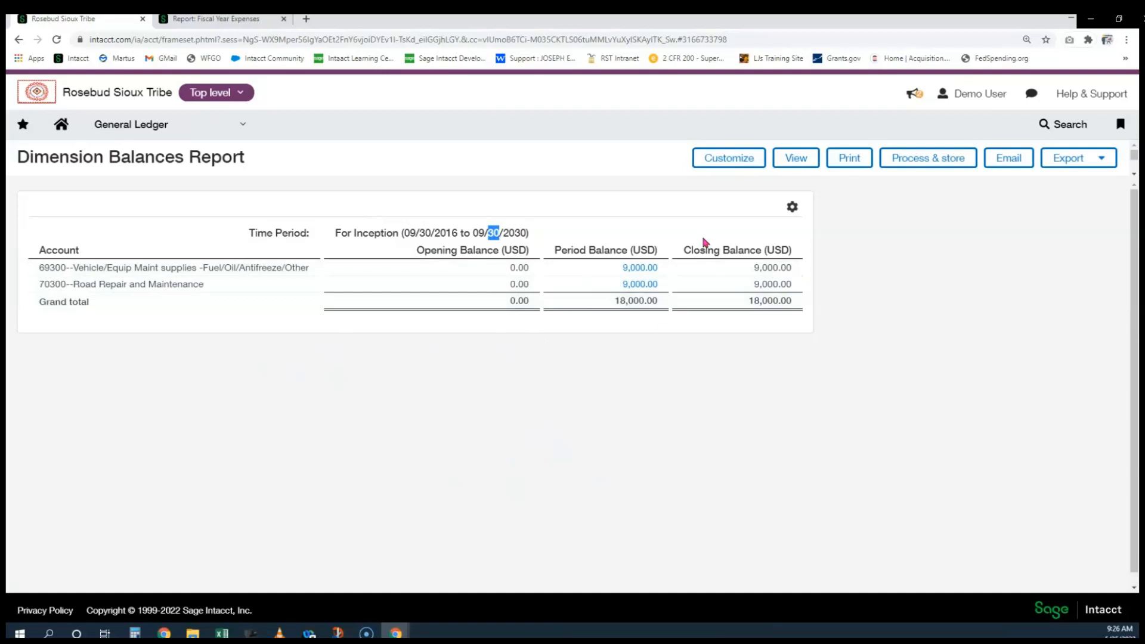
# Show Vendor ID and Name beside Account ID and Name, then rerun the report past the warning
pyautogui.click(720, 166)
pyautogui.scroll(-5, 490, 375)
pyautogui.scroll(-12, 491, 371)
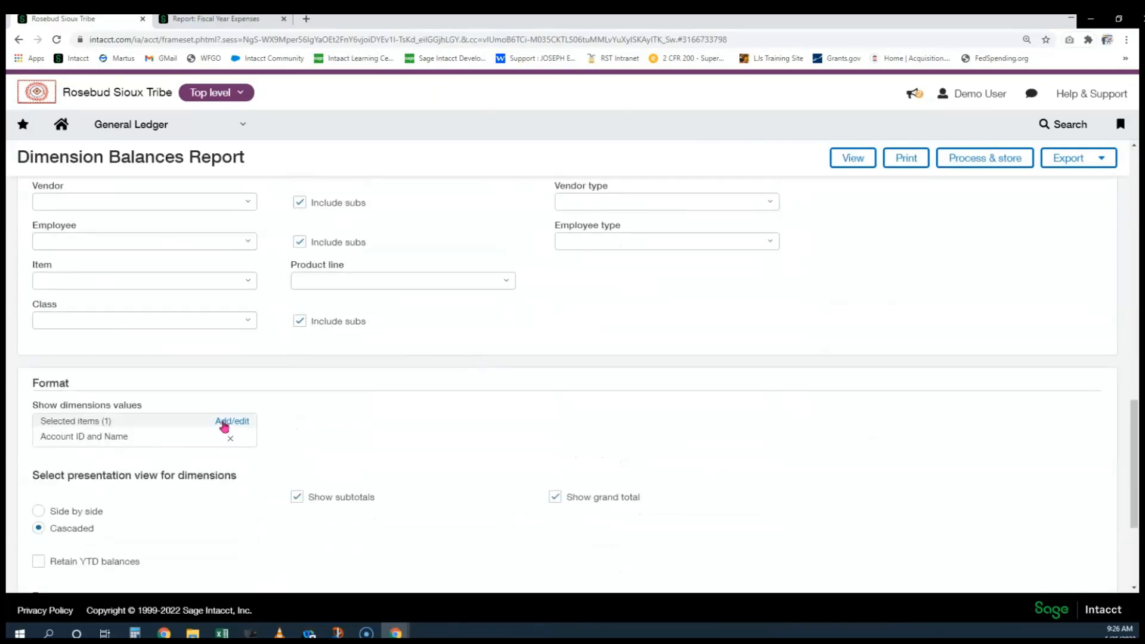
pyautogui.click(224, 426)
pyautogui.scroll(-4, 140, 468)
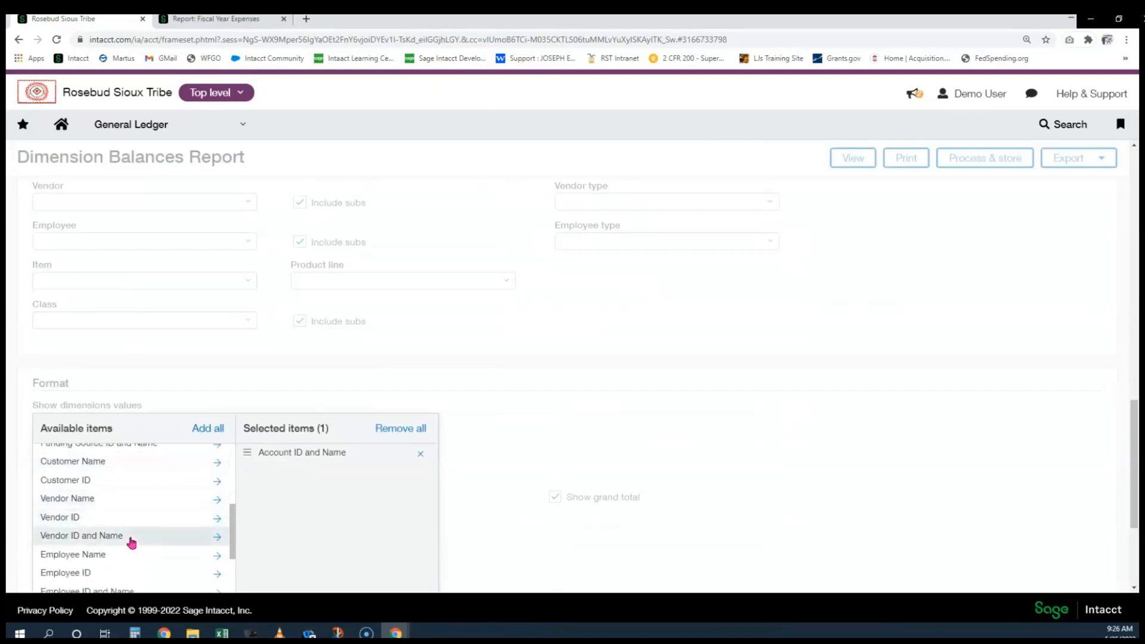
pyautogui.click(131, 542)
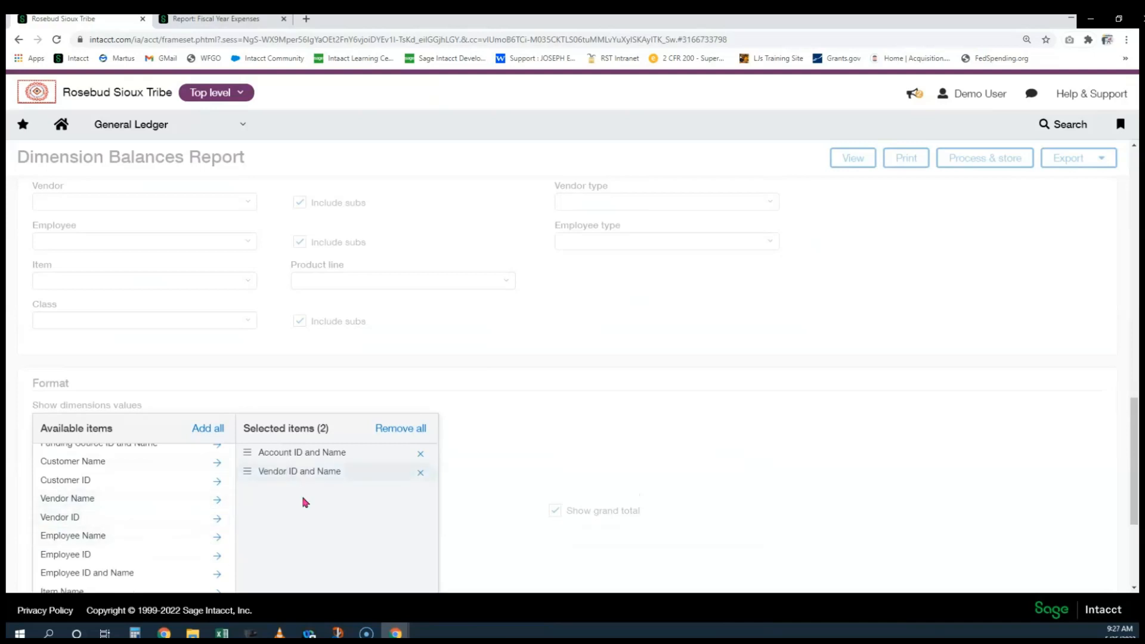
pyautogui.scroll(-3, 304, 495)
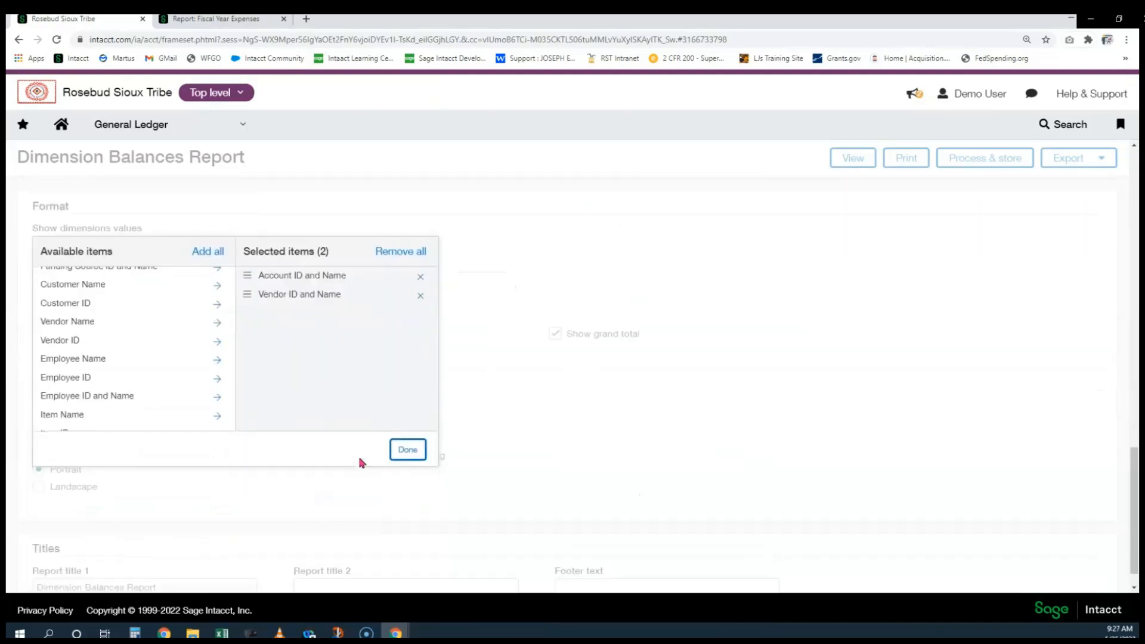
pyautogui.click(408, 451)
pyautogui.click(851, 158)
pyautogui.click(629, 189)
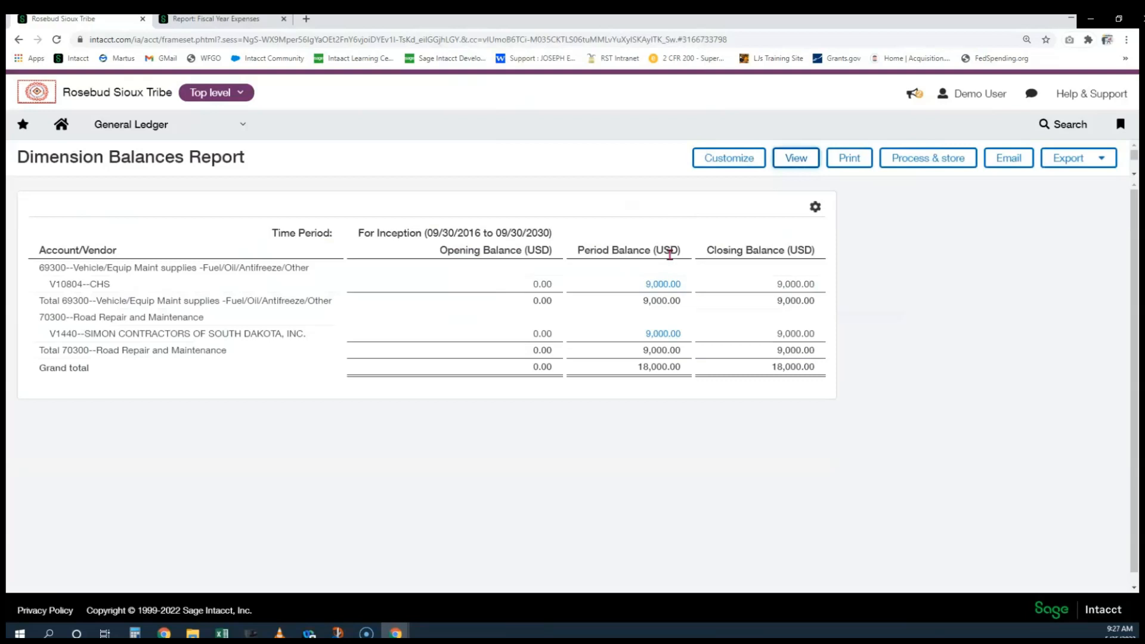
# Review the vendor rows: V10804--CHS under 69300 and V1440 under 70300, each 9,000.00
pyautogui.moveTo(87, 285); pyautogui.dragTo(118, 289)
pyautogui.moveTo(93, 333); pyautogui.dragTo(265, 341)
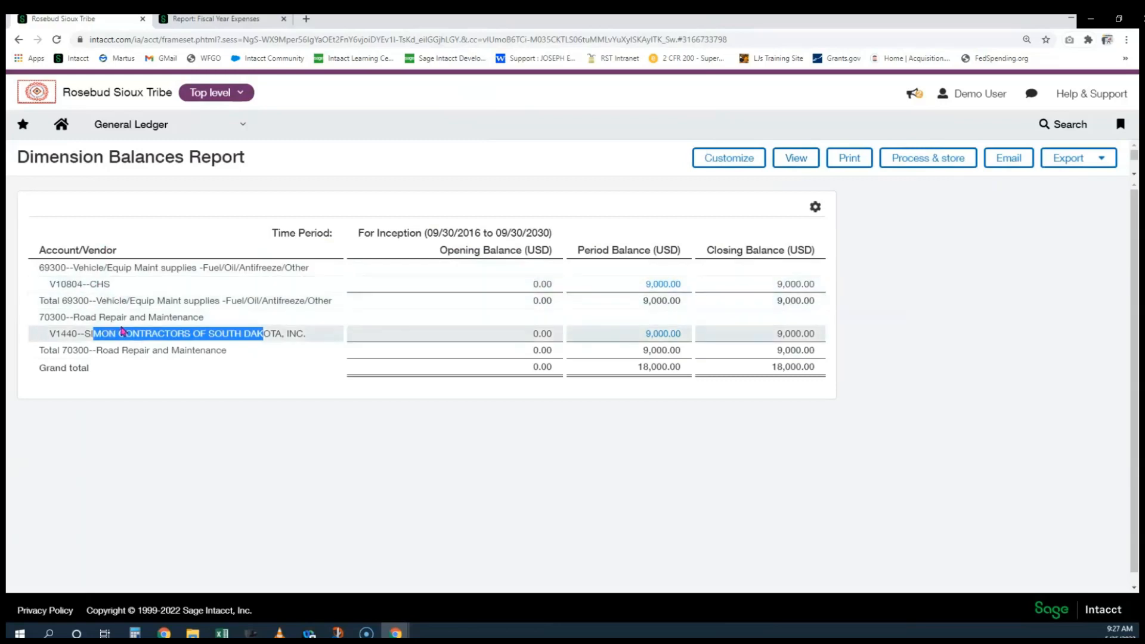
pyautogui.doubleClick(97, 284)
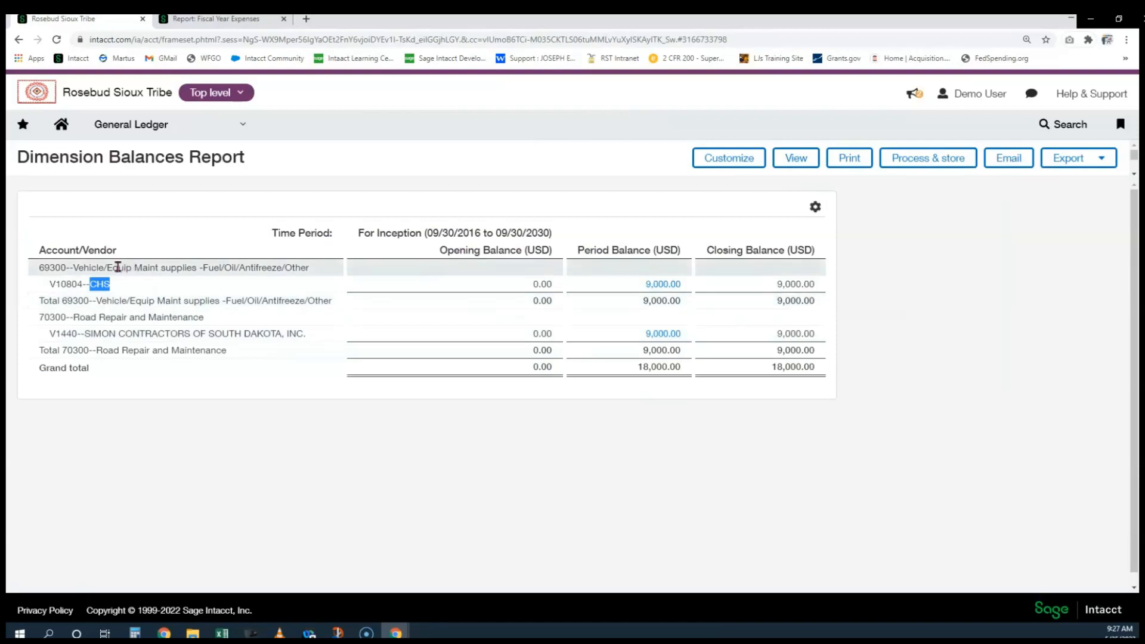
# Clear the Funding Source dimension filter and rerun the report, accepting the browser warning
pyautogui.click(717, 169)
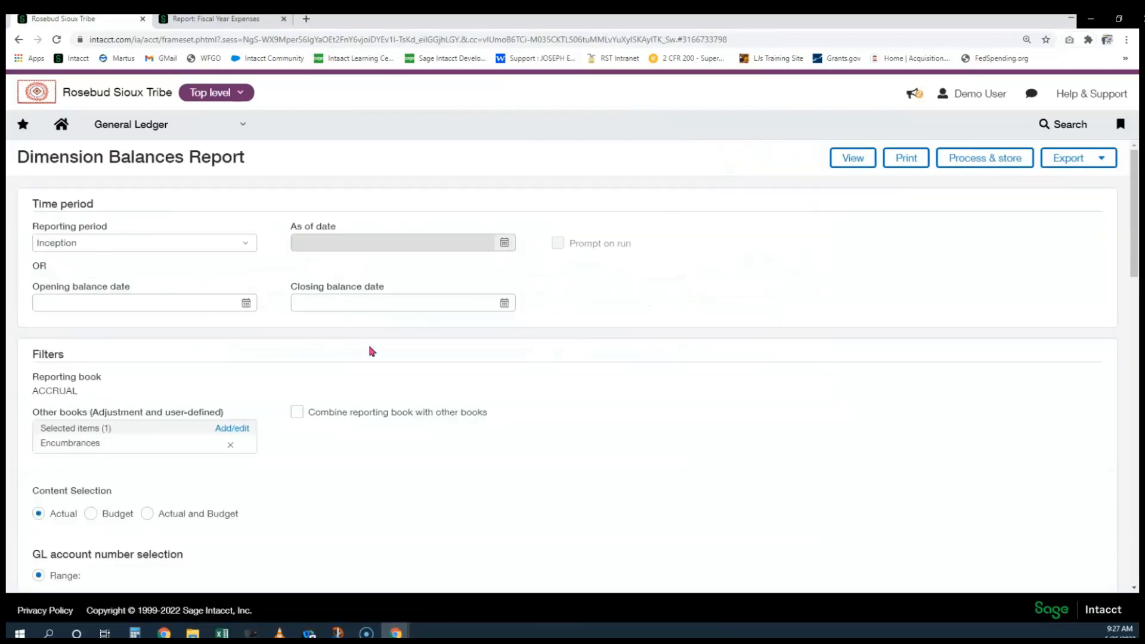
pyautogui.scroll(-3, 371, 350)
pyautogui.scroll(-6, 370, 350)
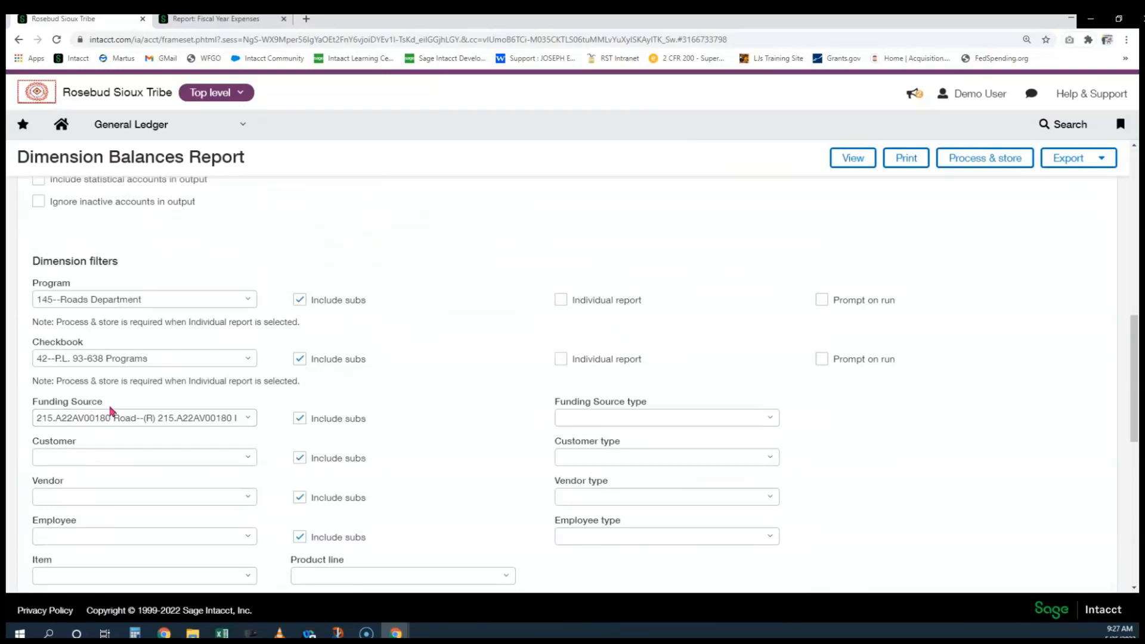
pyautogui.click(121, 416)
pyautogui.press('BackSpace')
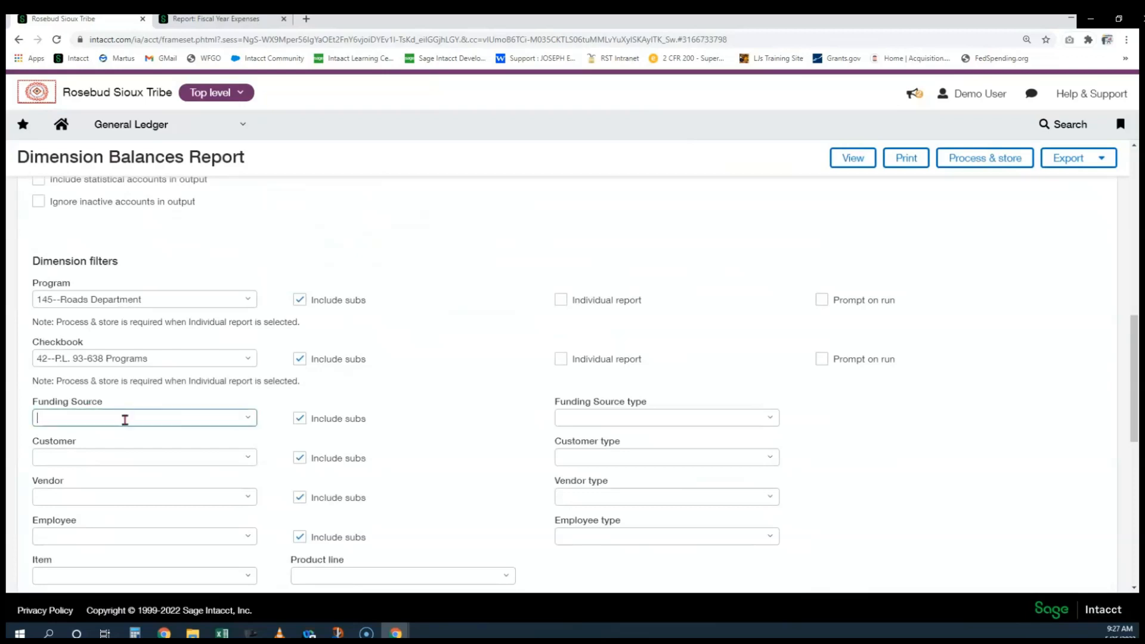
pyautogui.click(556, 238)
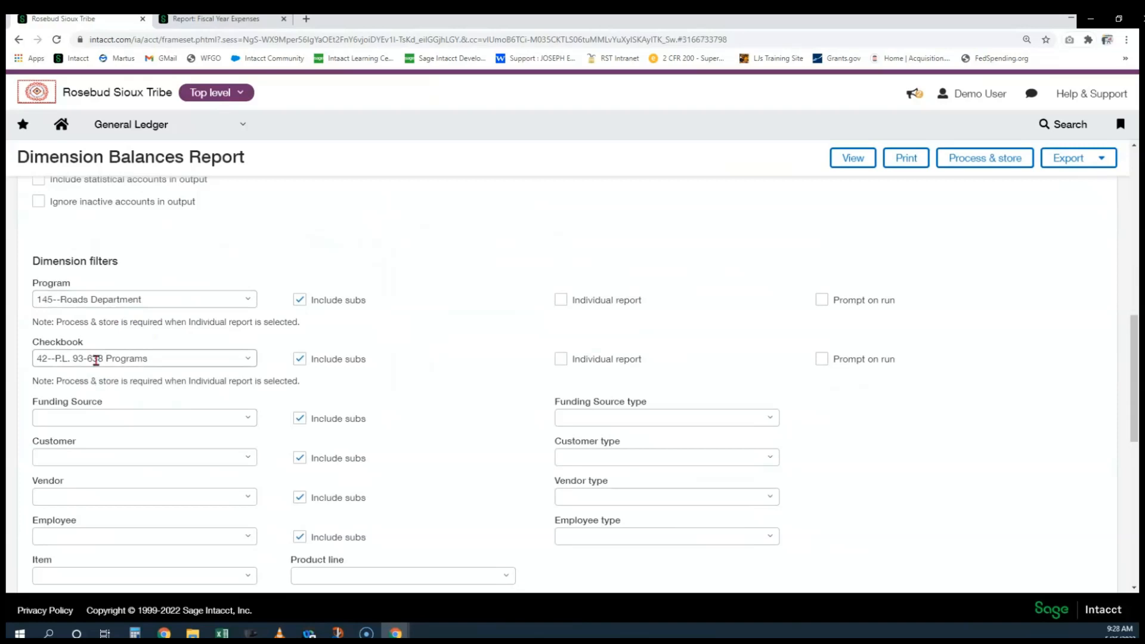
pyautogui.scroll(-6, 240, 385)
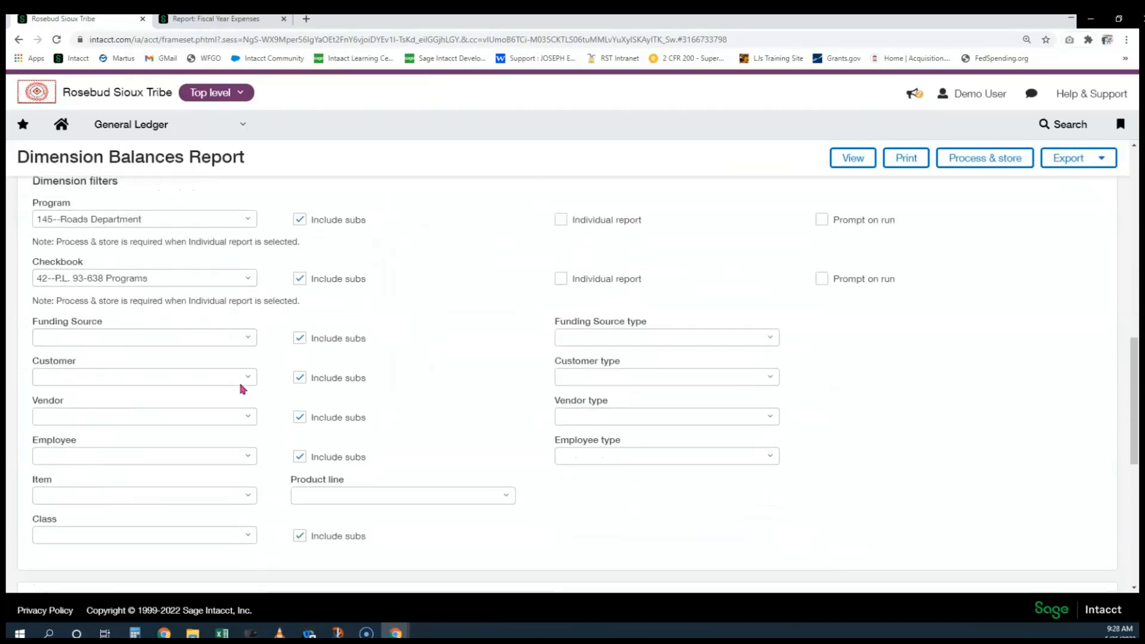
pyautogui.scroll(-1, 245, 388)
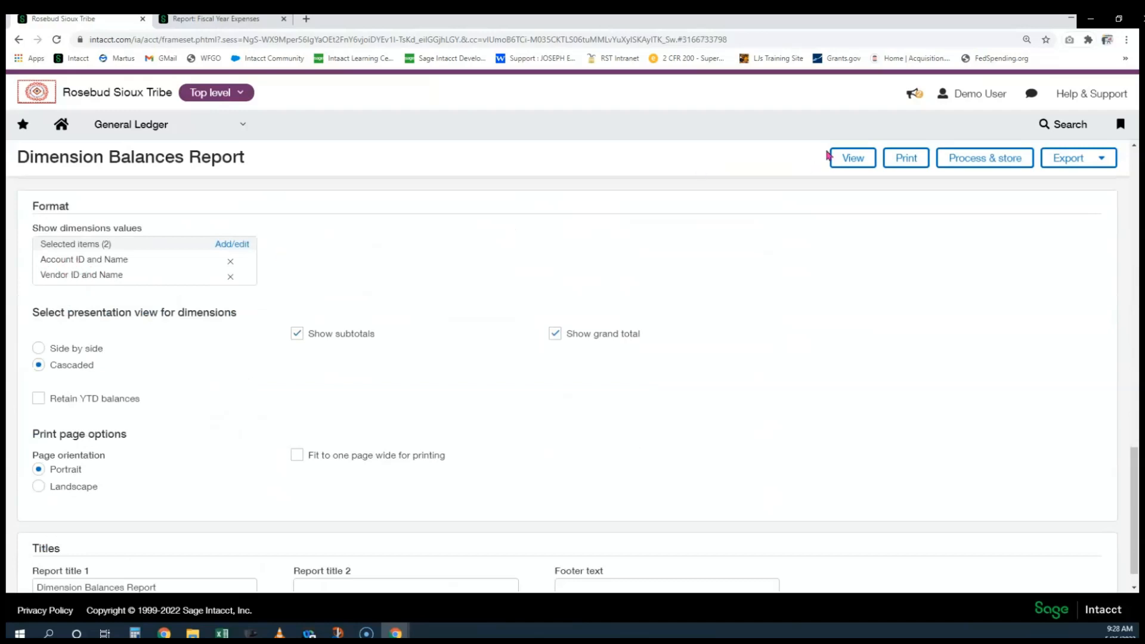
pyautogui.click(862, 161)
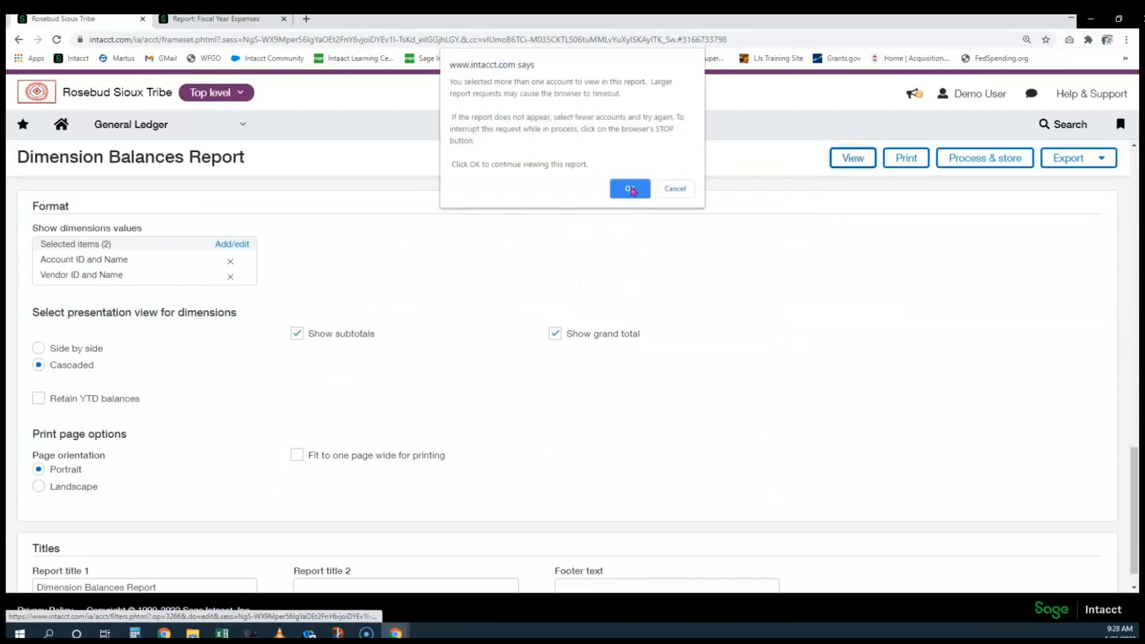
pyautogui.click(624, 189)
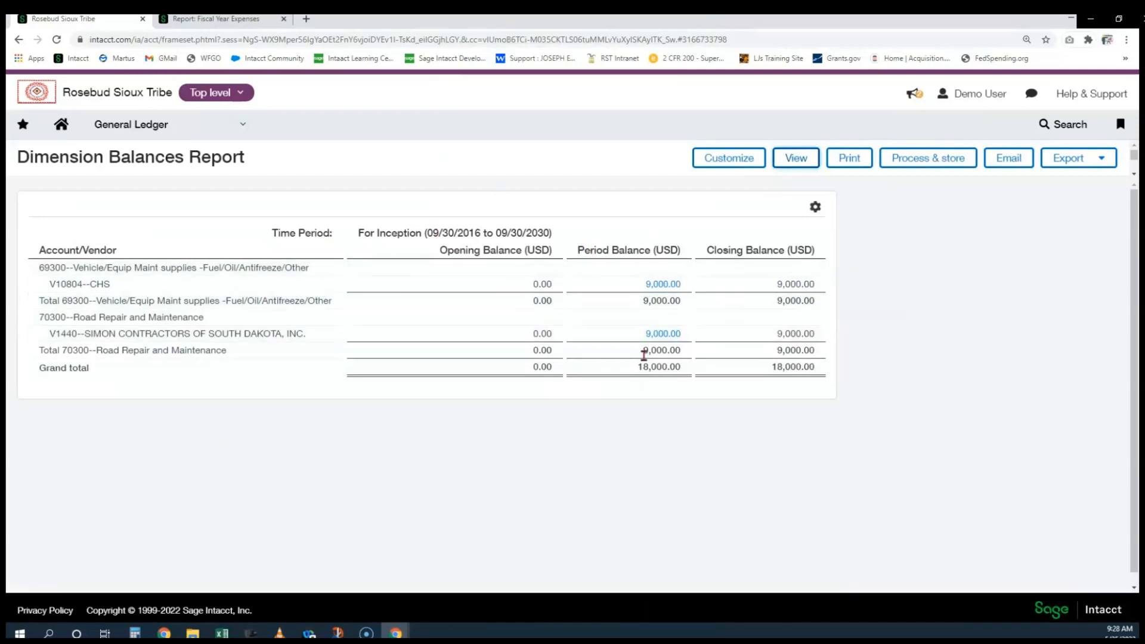
# Remove Vendor ID and Name and Account ID and Name from the shown dimension values
pyautogui.click(732, 170)
pyautogui.scroll(-10, 506, 365)
pyautogui.scroll(-7, 507, 331)
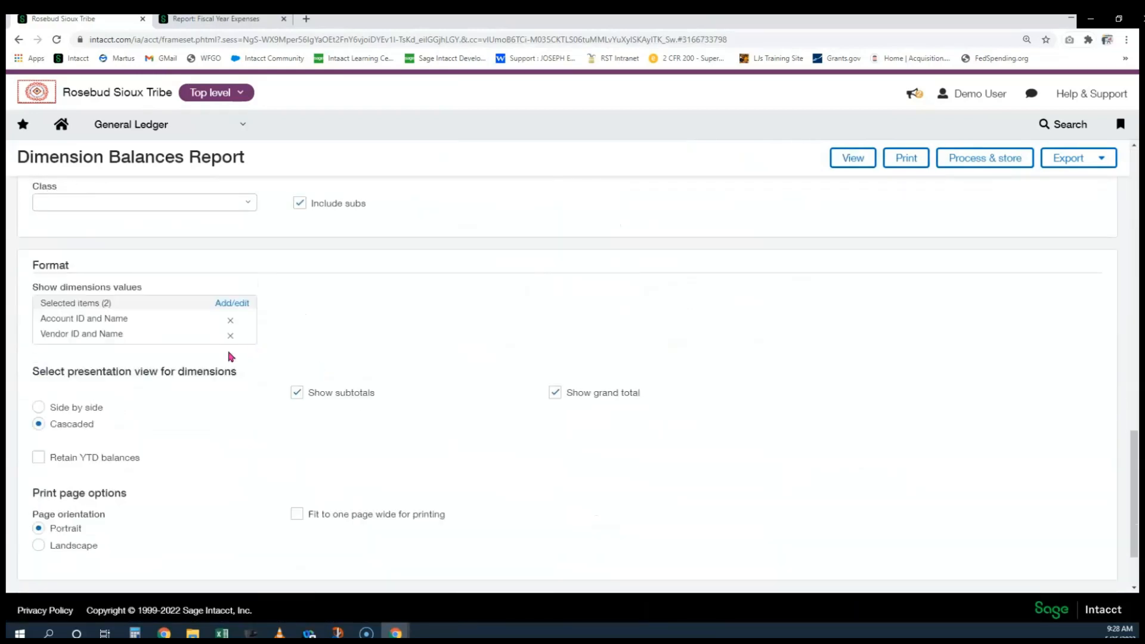
pyautogui.scroll(5, 231, 359)
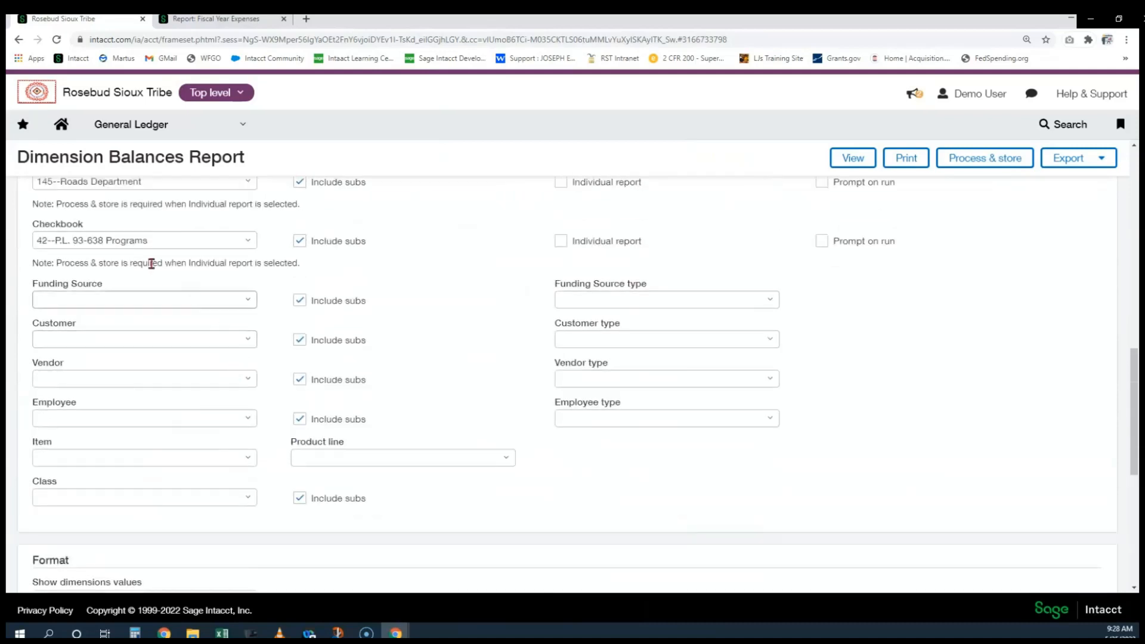
pyautogui.click(103, 298)
pyautogui.scroll(-5, 113, 296)
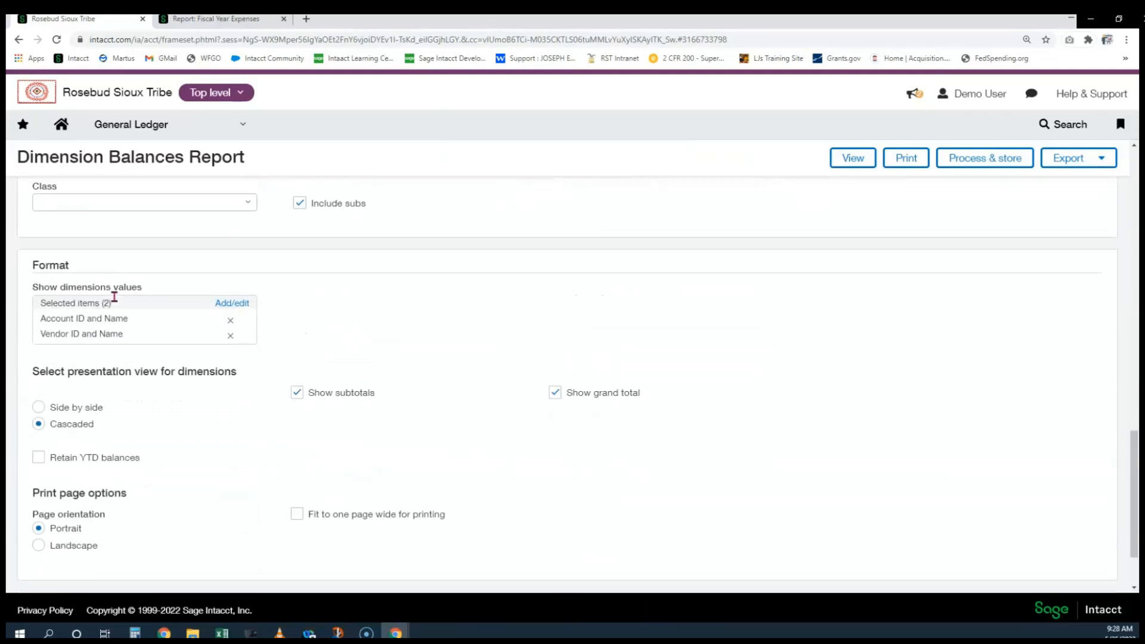
pyautogui.click(230, 276)
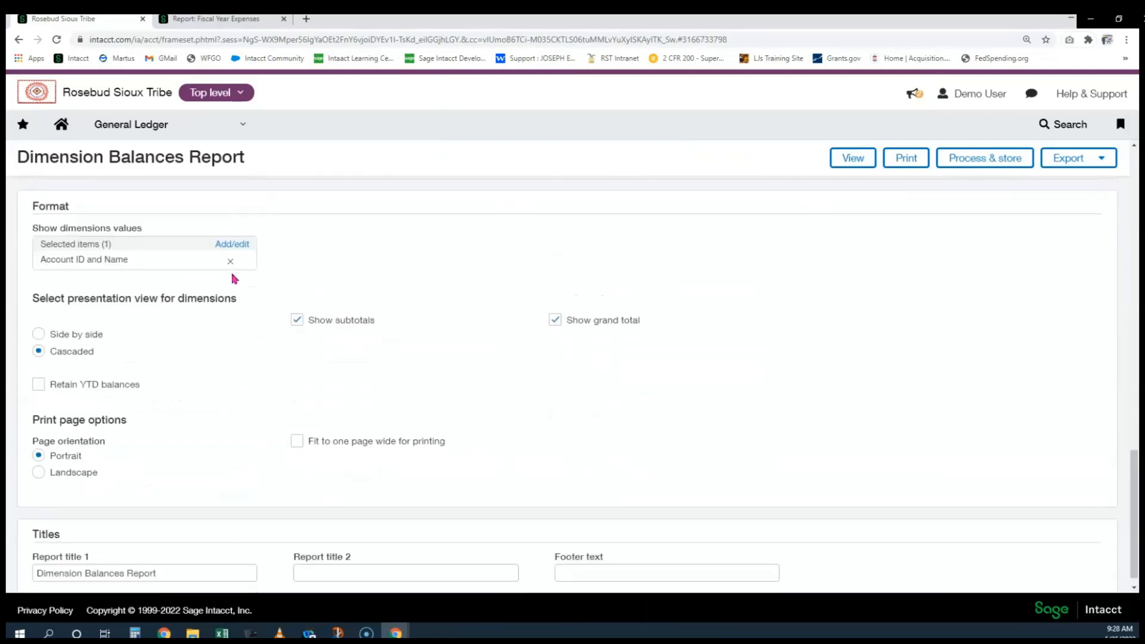
pyautogui.click(230, 263)
# Show Funding Source ID, Account ID and Name, then Vendor ID and Name, and run the report
pyautogui.click(200, 256)
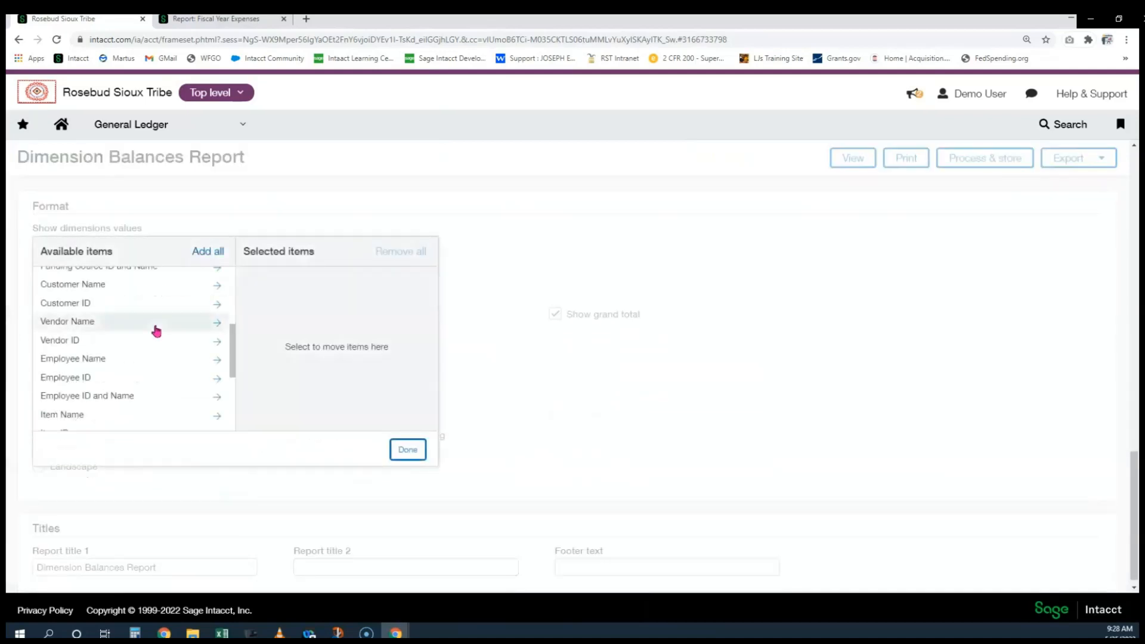
pyautogui.scroll(-3, 153, 331)
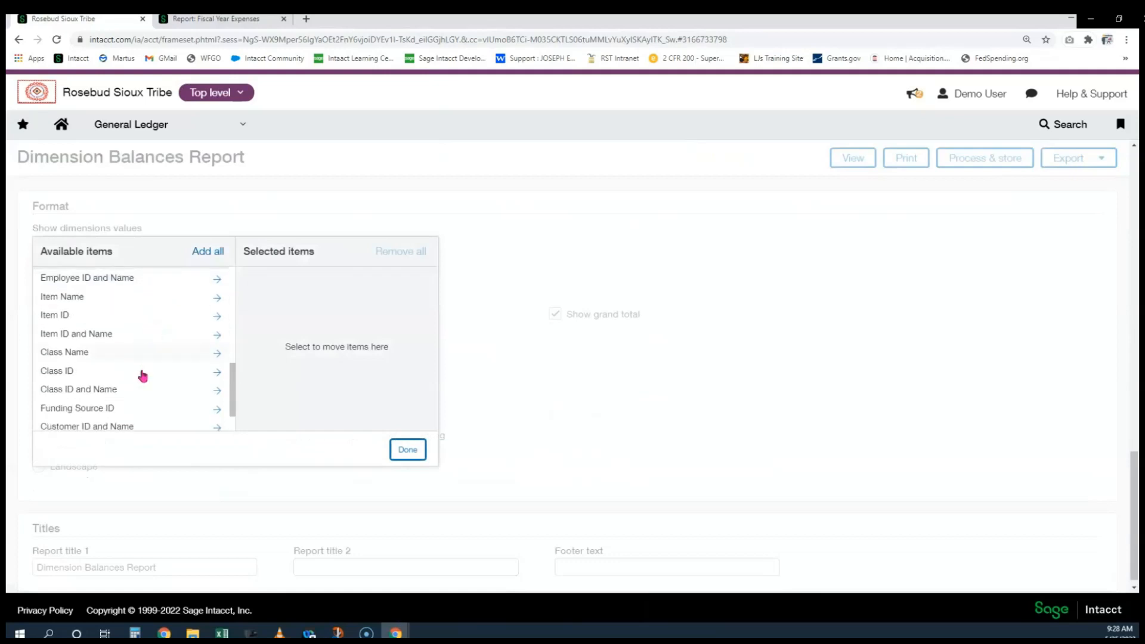
pyautogui.click(141, 371)
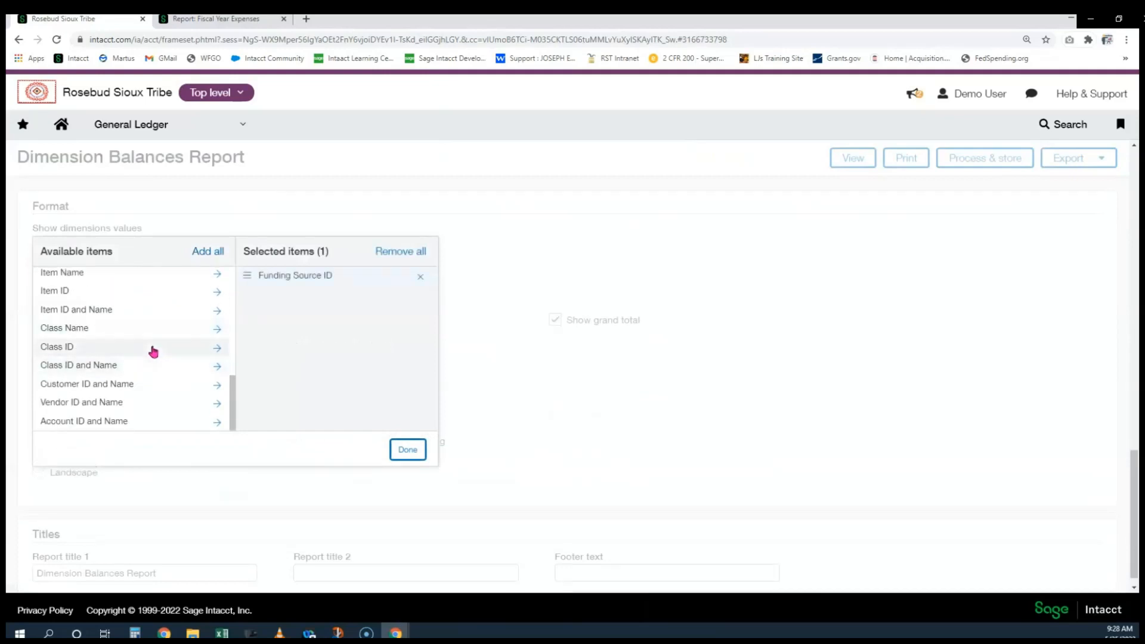
pyautogui.click(119, 407)
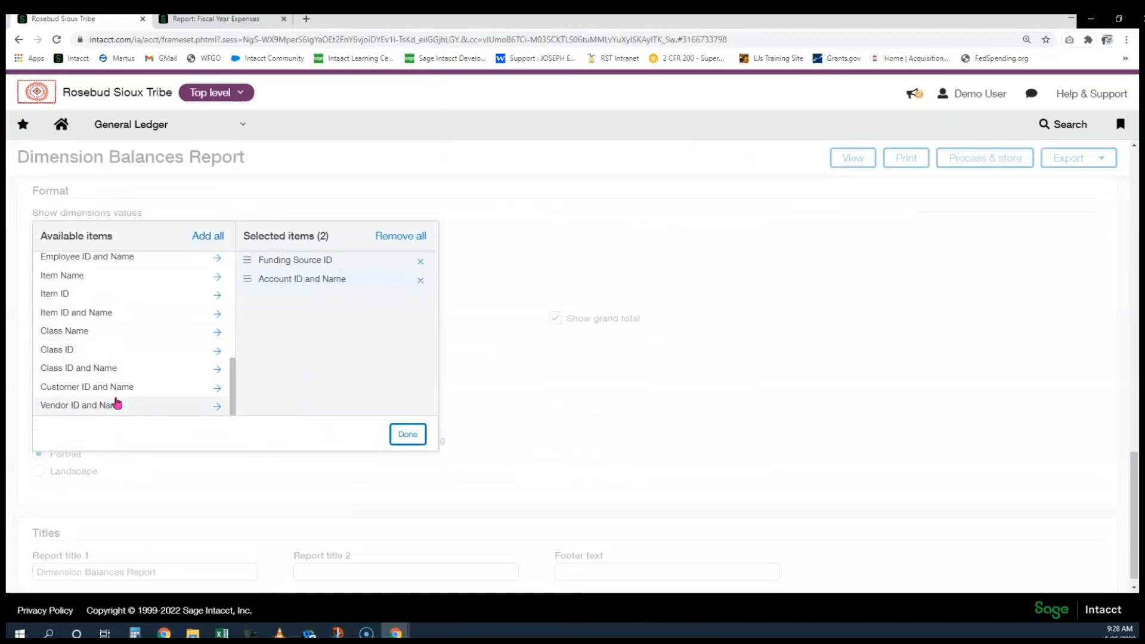
pyautogui.click(119, 406)
pyautogui.click(407, 434)
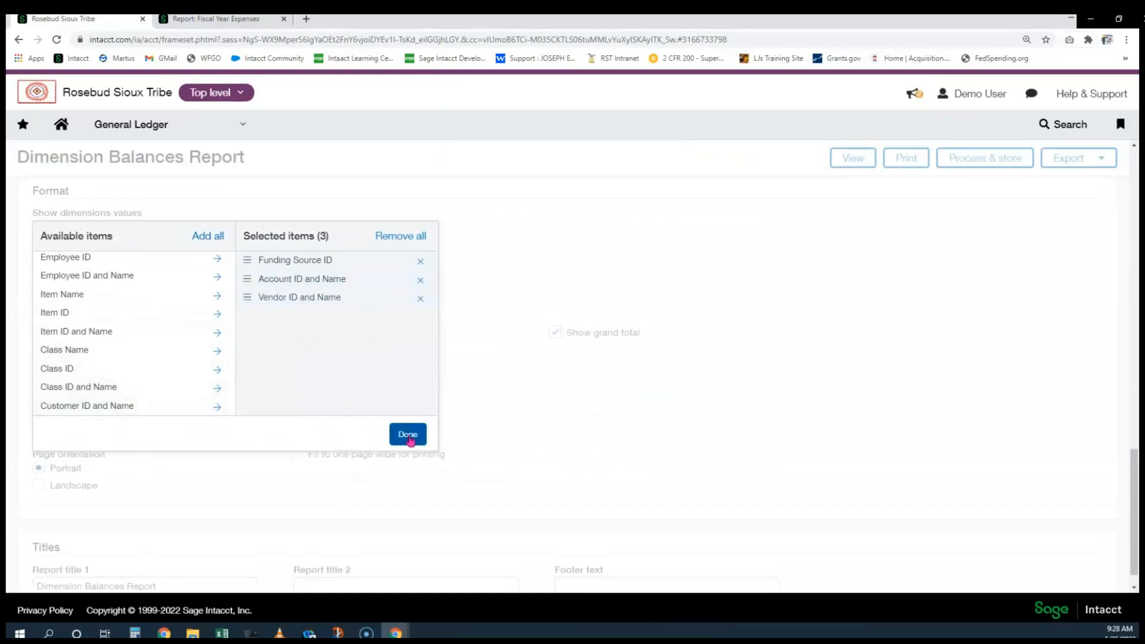
pyautogui.click(835, 158)
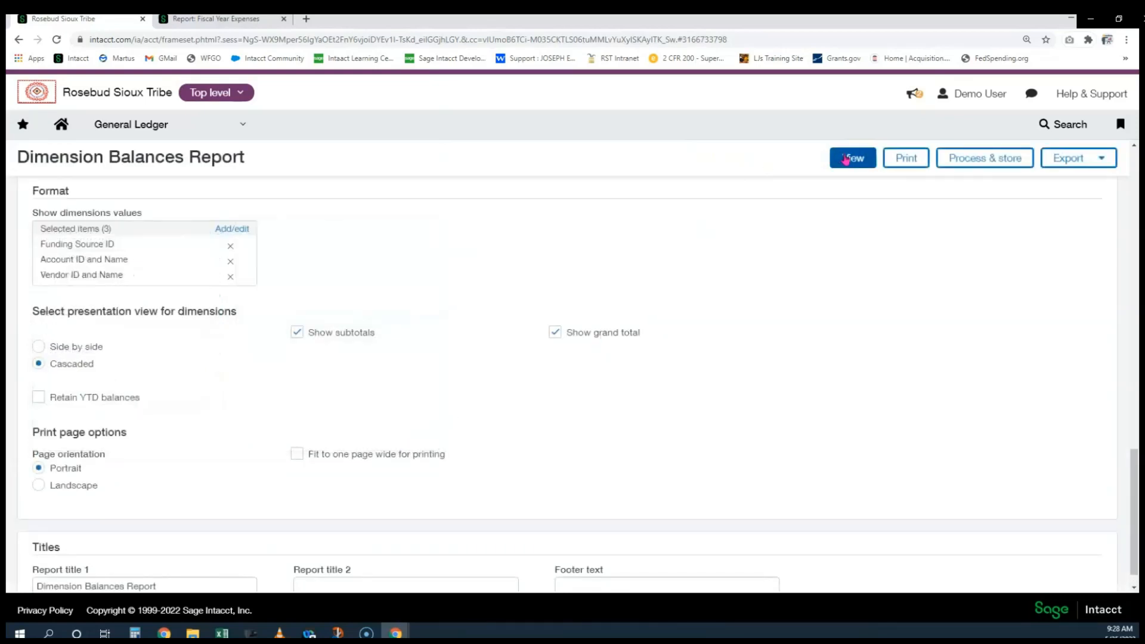
# Accept the warning, review the 215.A22AV00180 Road grouping, and return to the report settings
pyautogui.click(625, 196)
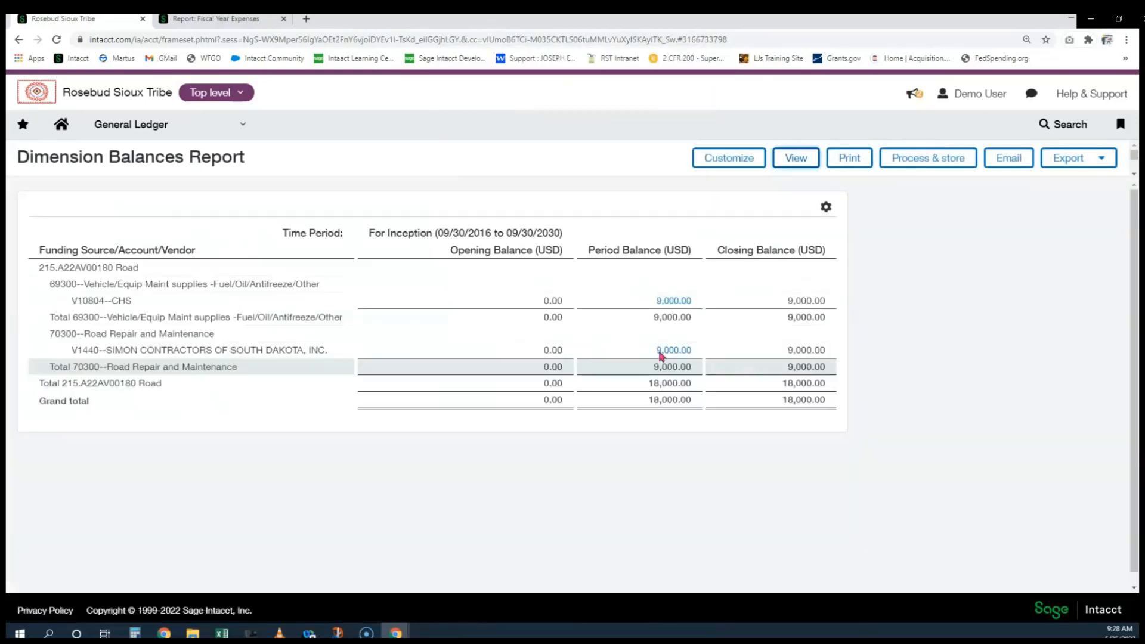
pyautogui.moveTo(39, 272); pyautogui.dragTo(149, 272)
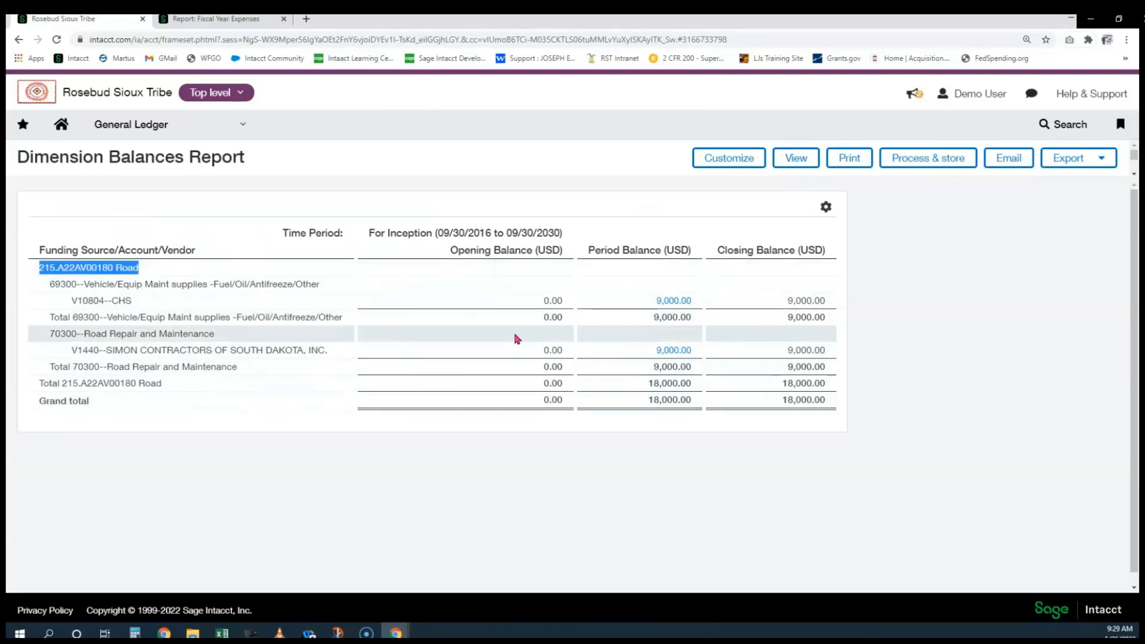
pyautogui.click(728, 160)
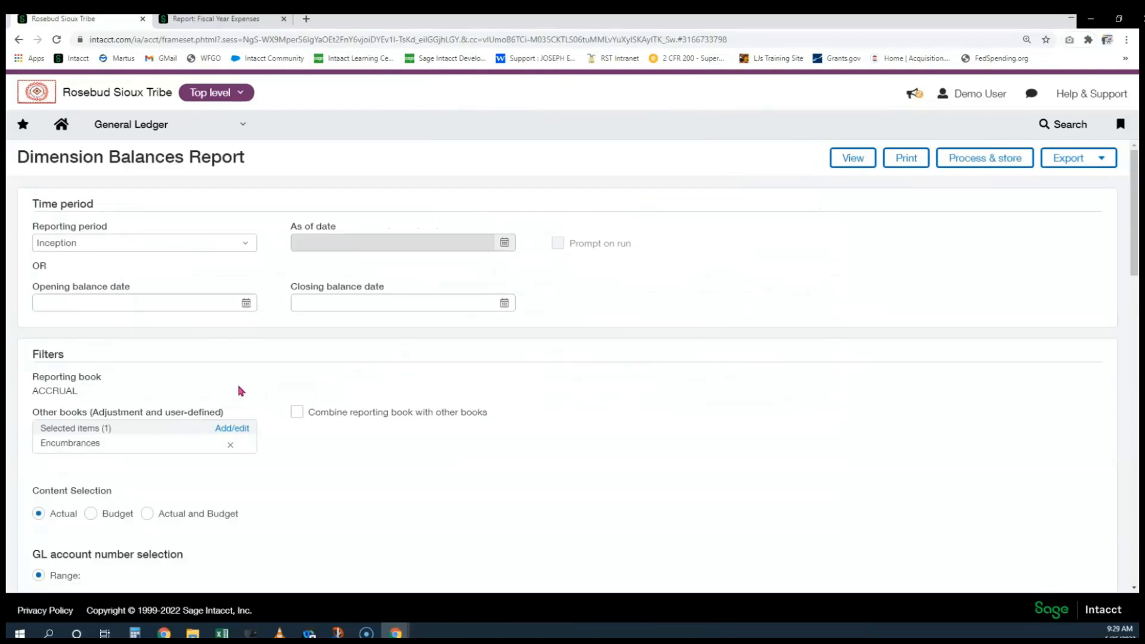
# Combine the reporting book with other books and report Actual and Budget using RST Budget
pyautogui.scroll(-1, 158, 391)
pyautogui.click(297, 353)
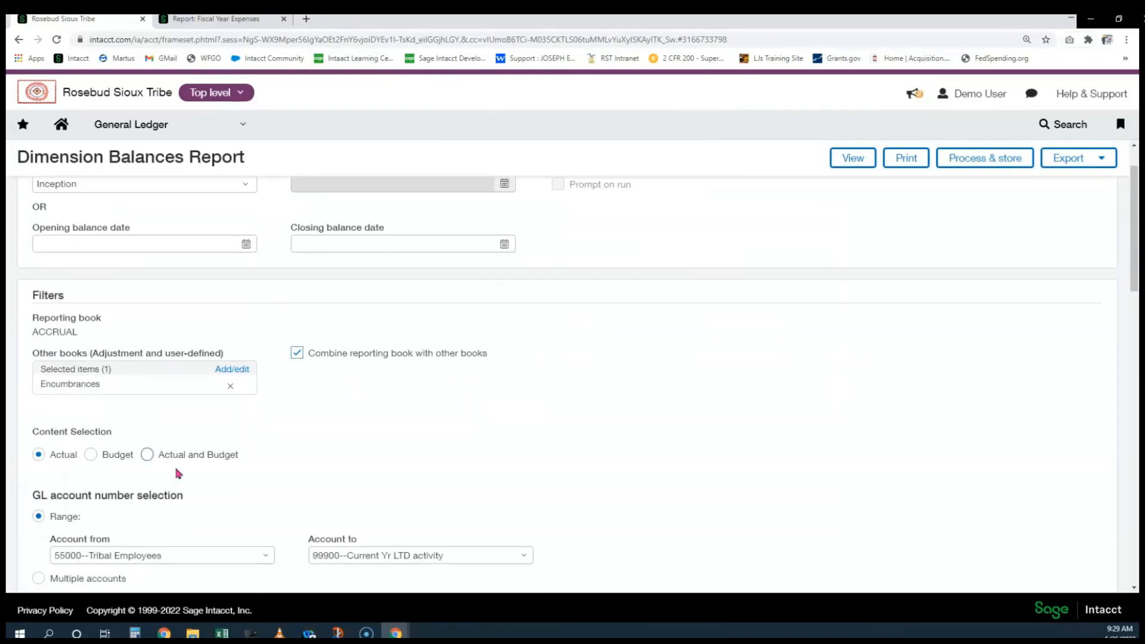
pyautogui.click(147, 455)
pyautogui.scroll(-2, 191, 447)
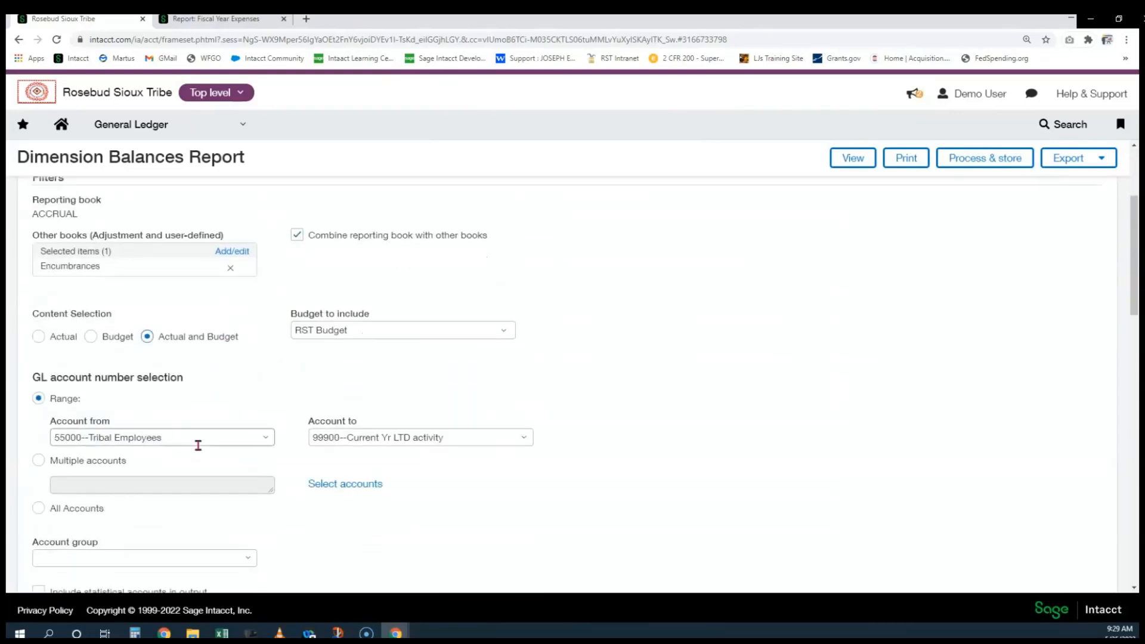
pyautogui.click(321, 336)
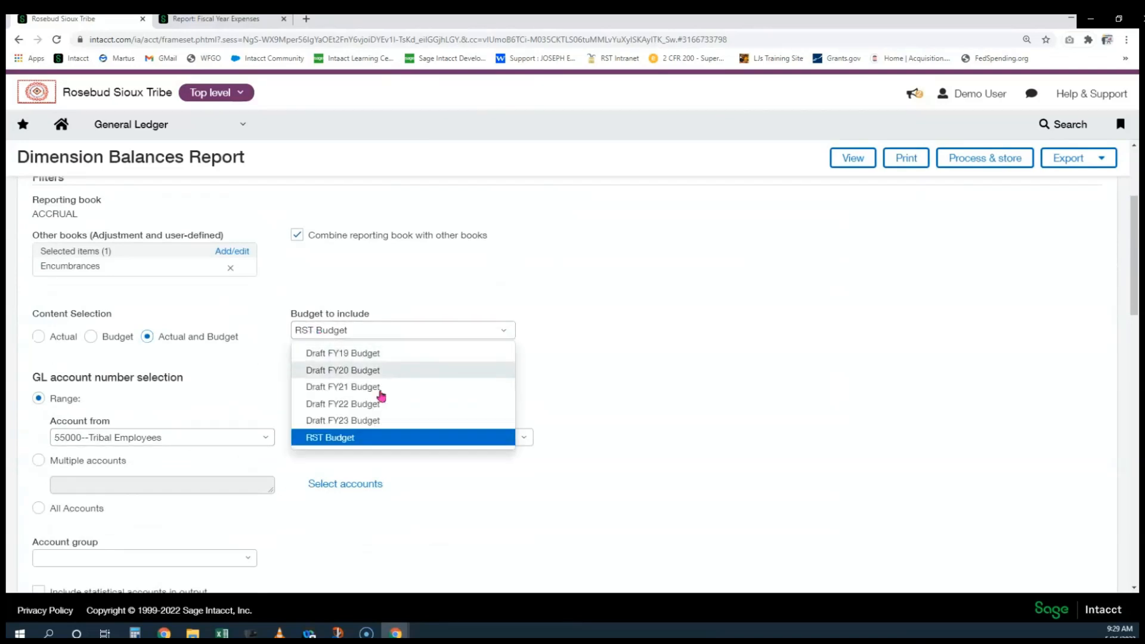
pyautogui.click(647, 375)
# Filter to funding source 215.A22AV00180 Road and drop Vendor ID and Name from the dimensions
pyautogui.scroll(-1, 647, 377)
pyautogui.scroll(-2, 647, 375)
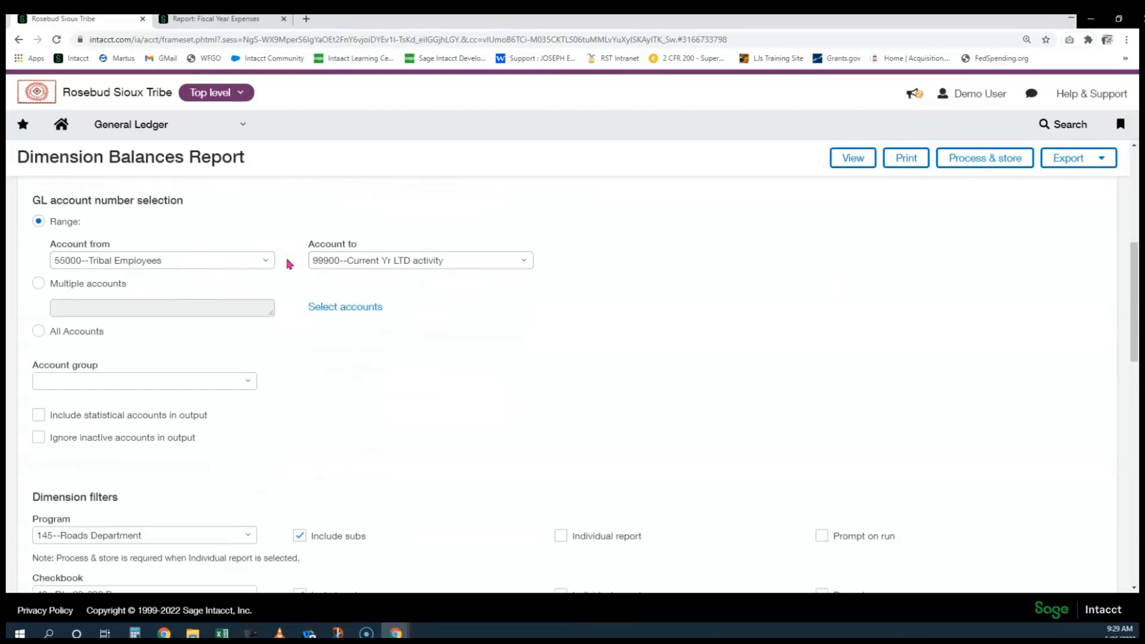
pyautogui.scroll(-4, 286, 259)
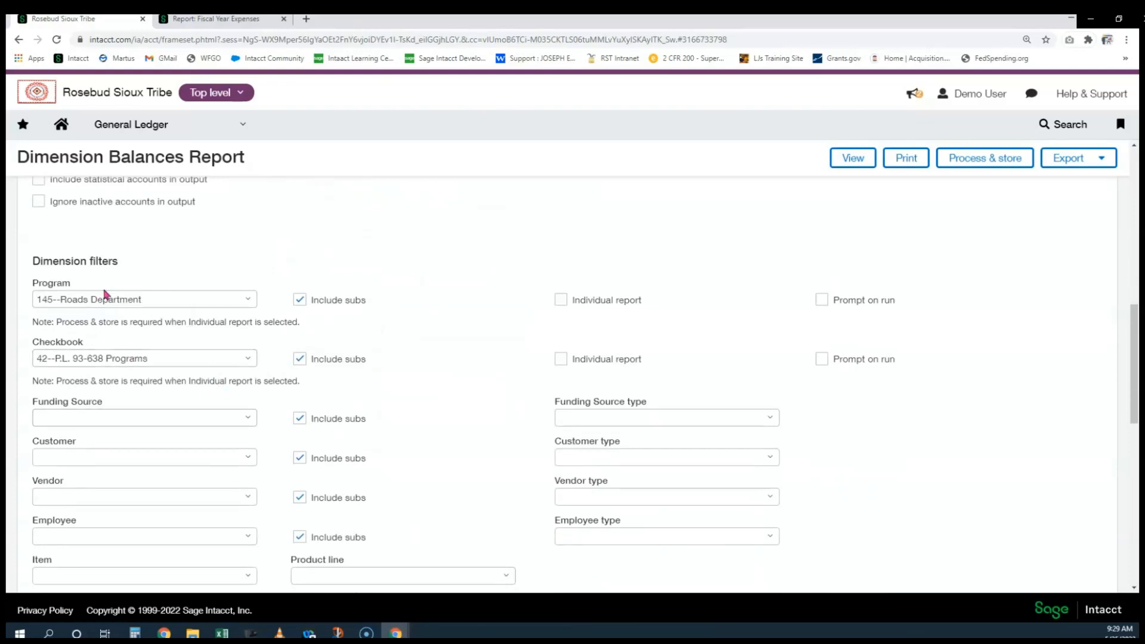
pyautogui.click(97, 416)
pyautogui.write('215.')
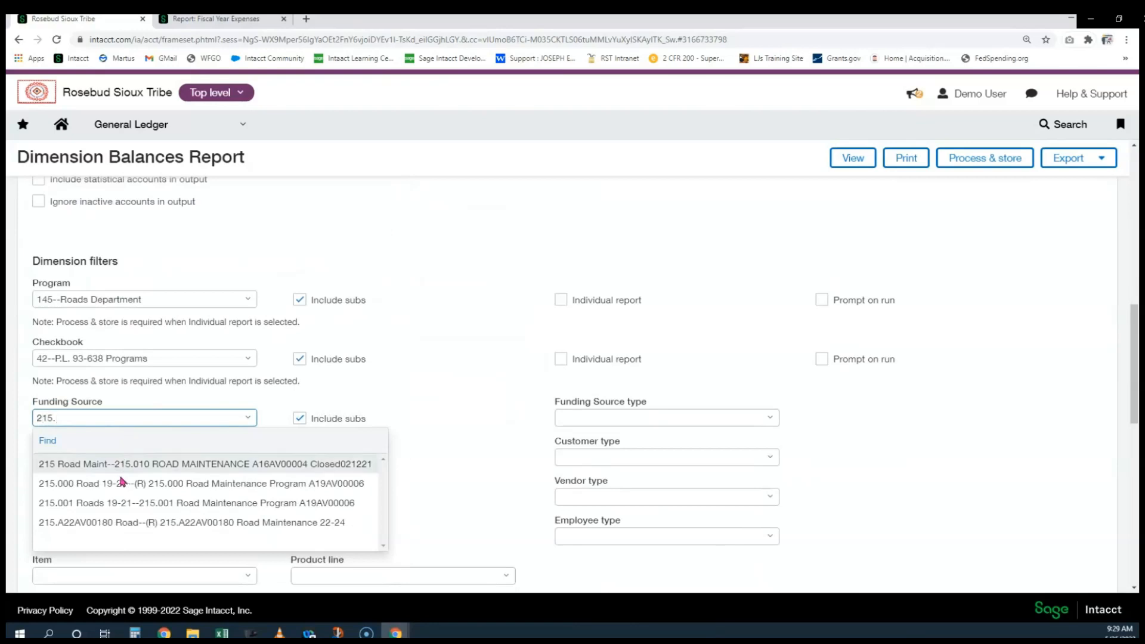
pyautogui.click(122, 522)
pyautogui.scroll(-6, 364, 396)
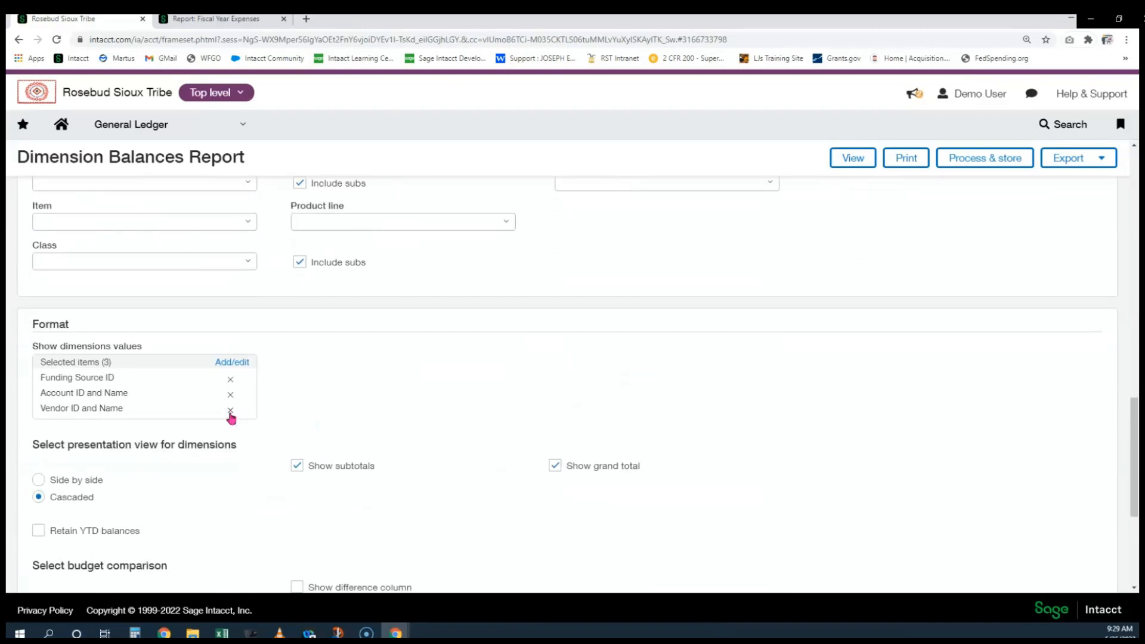
pyautogui.click(230, 410)
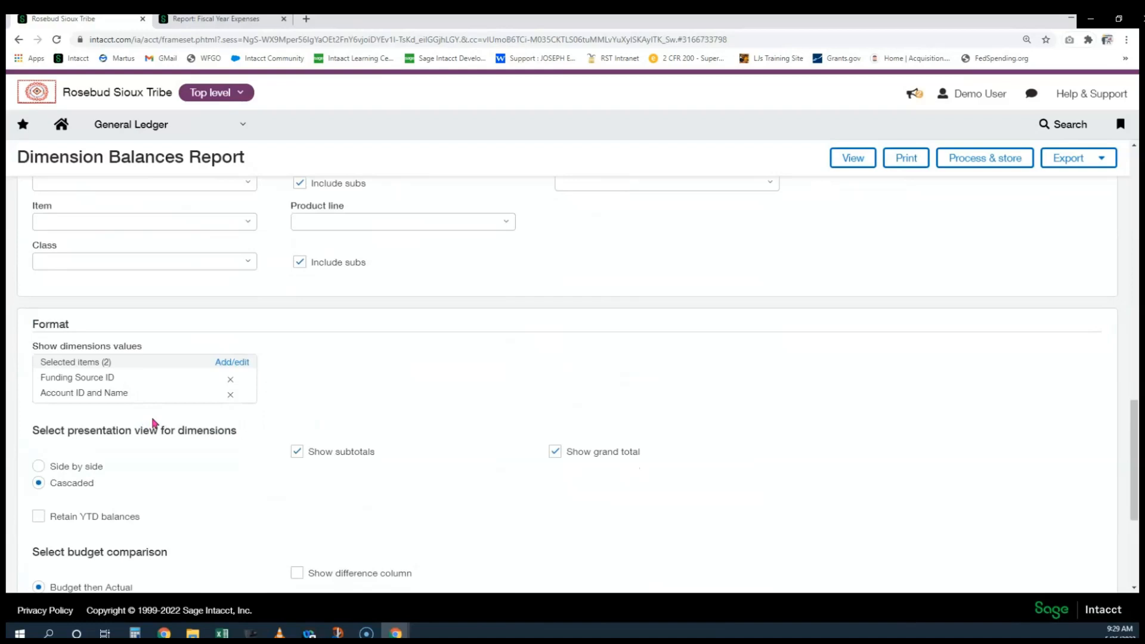
# Turn on 'Show difference column' for the budget comparison
pyautogui.scroll(2, 150, 421)
pyautogui.scroll(4, 153, 423)
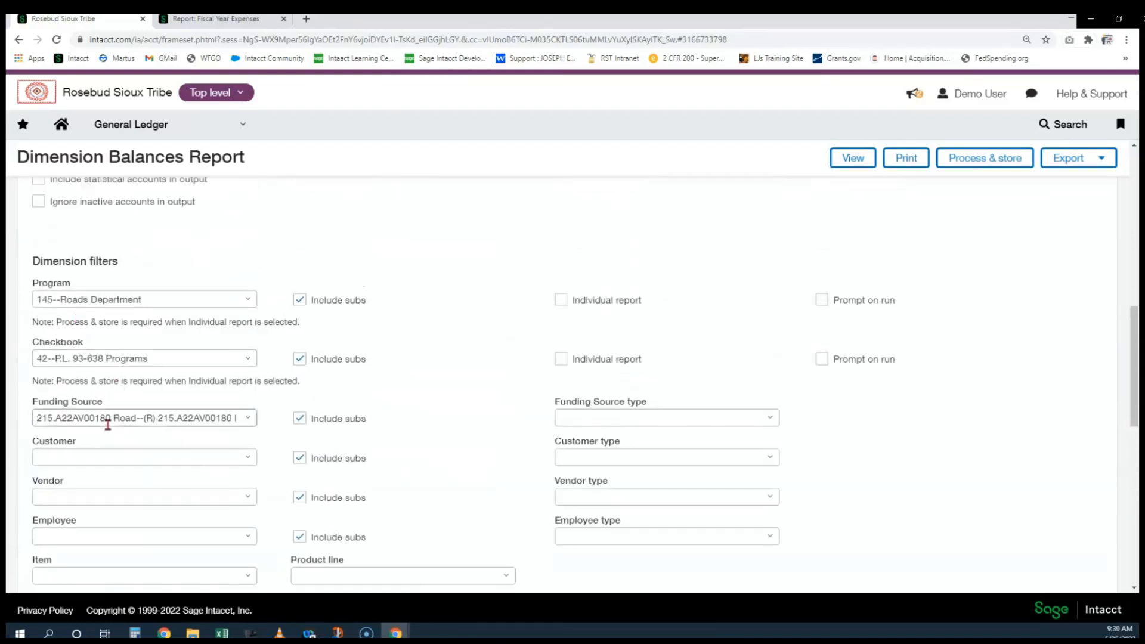
pyautogui.scroll(7, 108, 425)
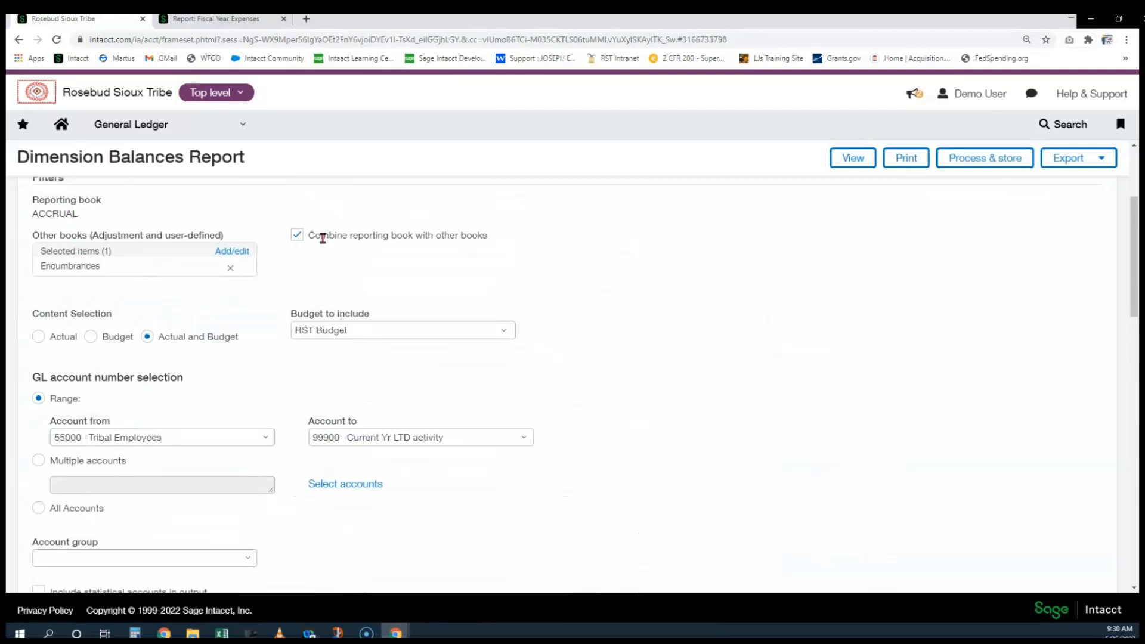
pyautogui.scroll(-1, 328, 251)
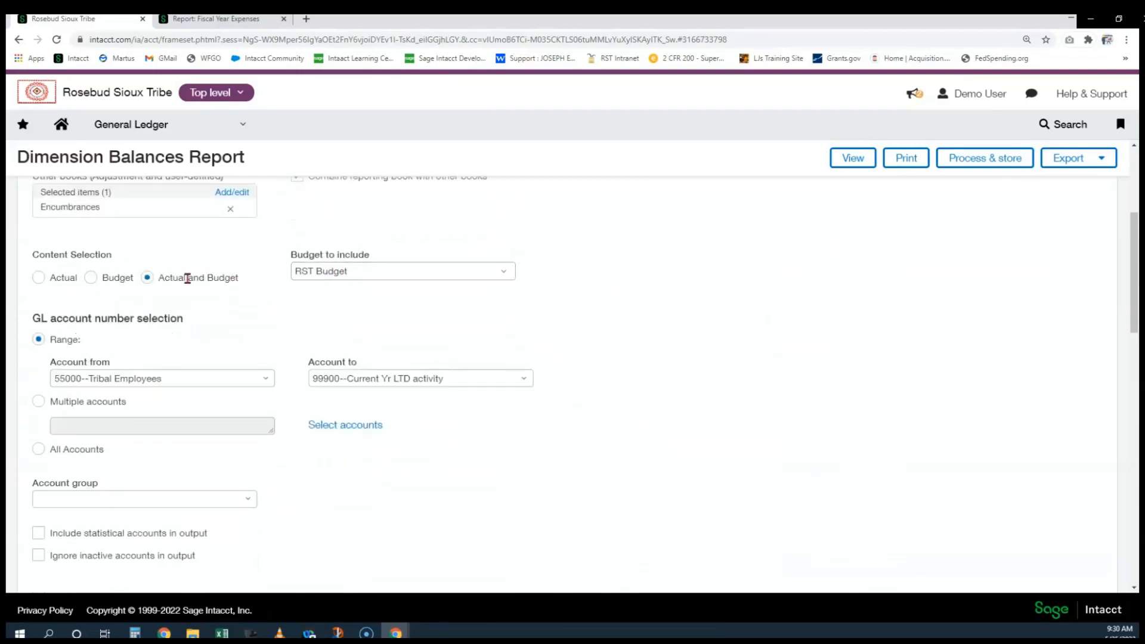
pyautogui.scroll(-13, 341, 362)
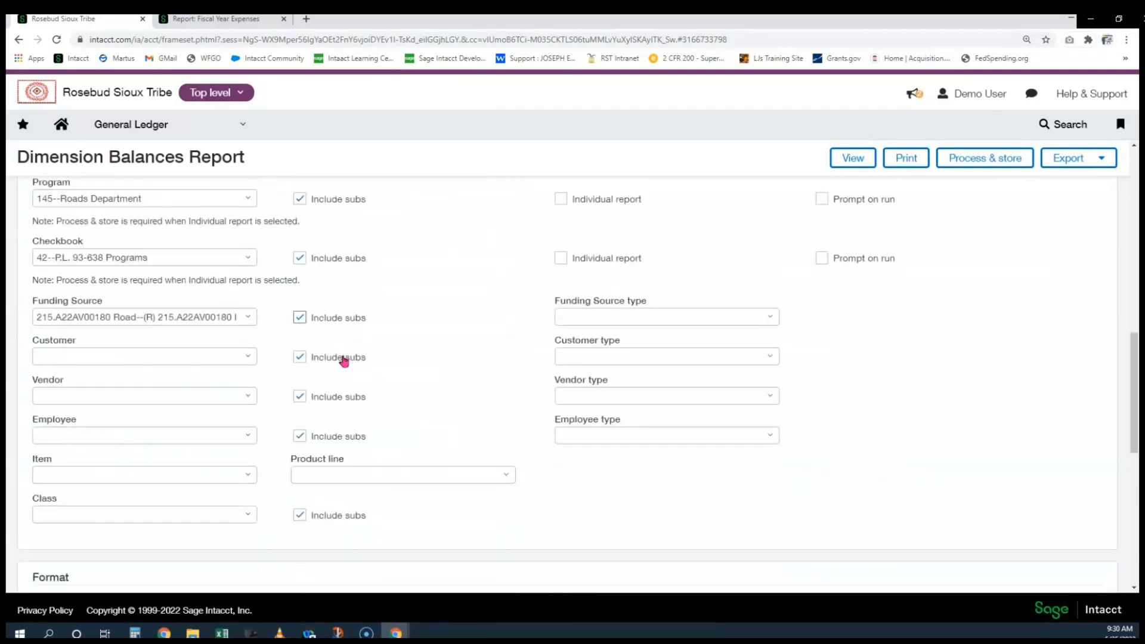
pyautogui.scroll(-1, 355, 362)
pyautogui.moveTo(48, 374); pyautogui.dragTo(194, 382)
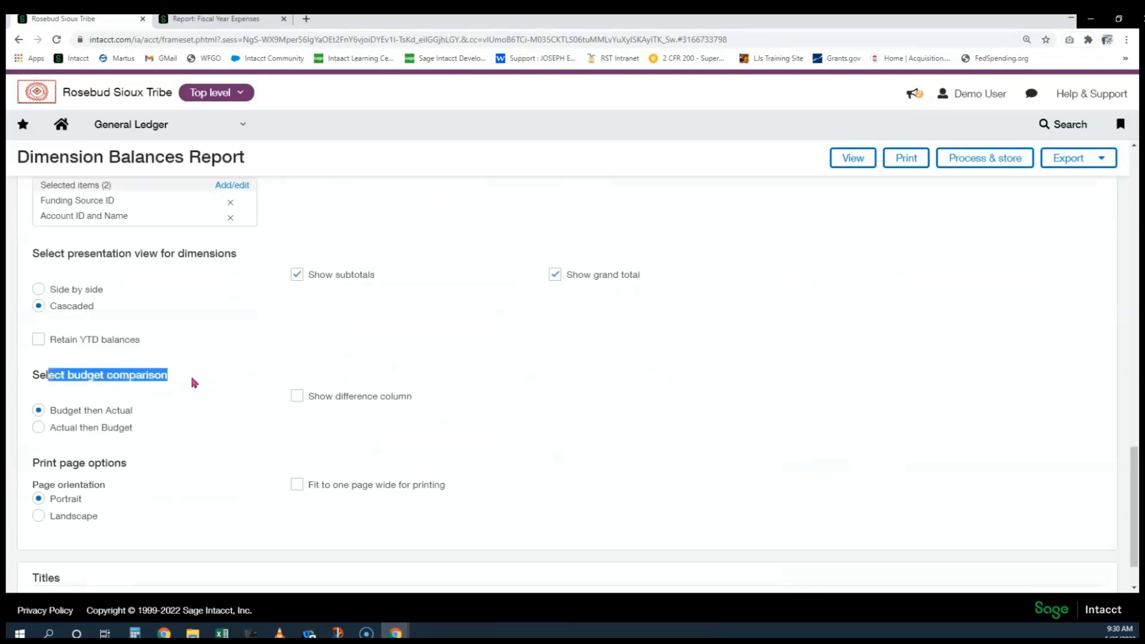
pyautogui.click(297, 398)
# Run the report and review RST Budget 158,107.00, Actual 56,005.89 and Difference 102,101.11
pyautogui.click(853, 158)
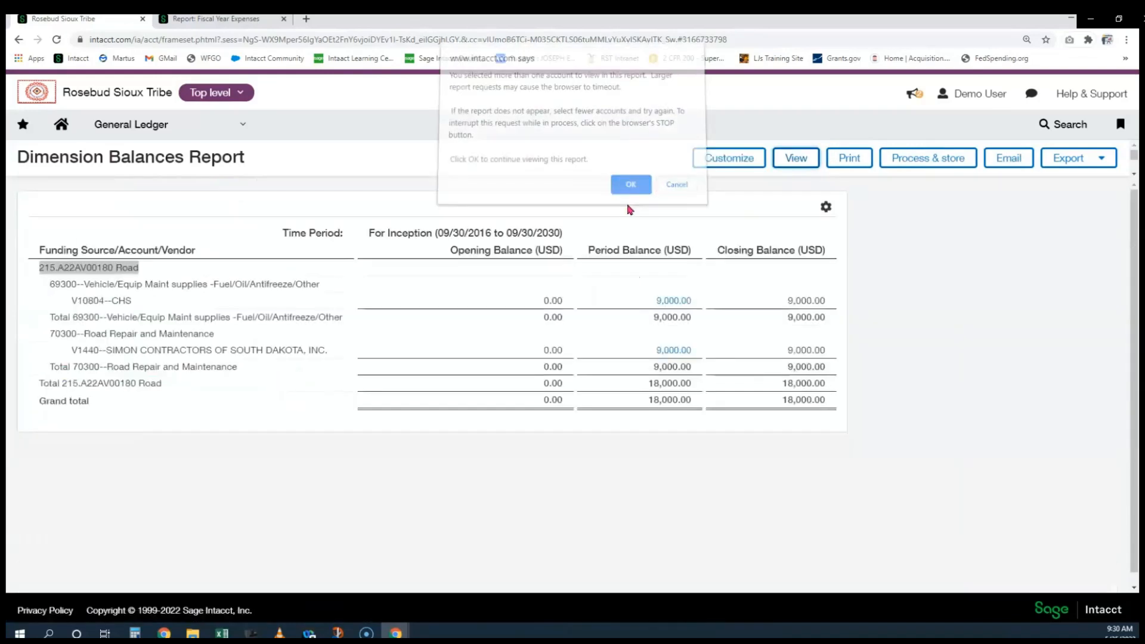
pyautogui.click(634, 192)
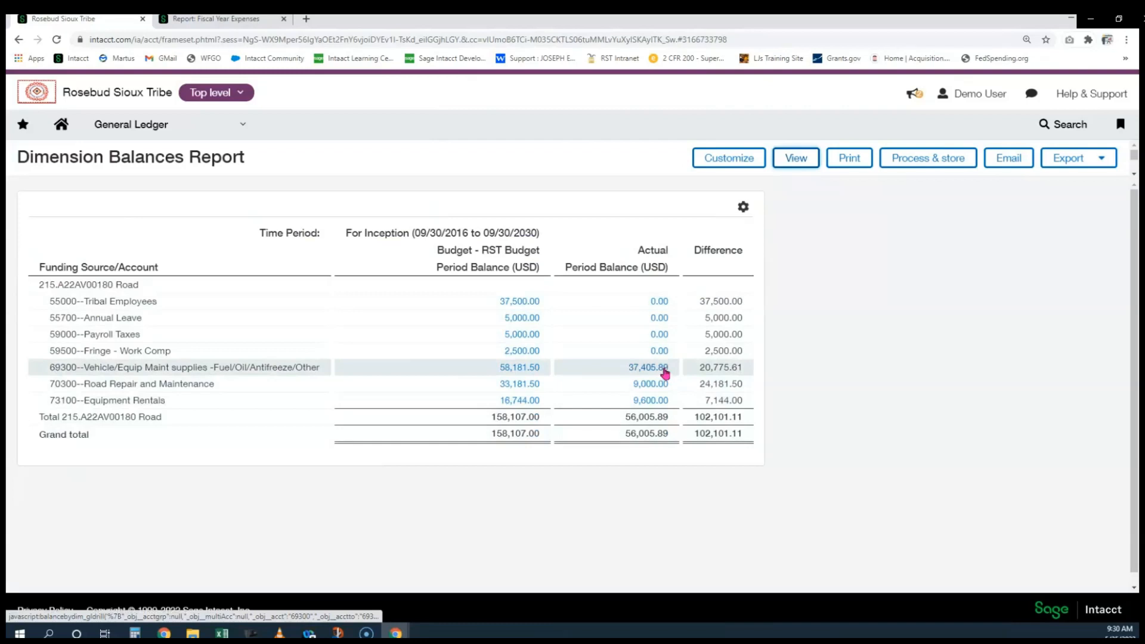
pyautogui.moveTo(585, 268); pyautogui.dragTo(657, 270)
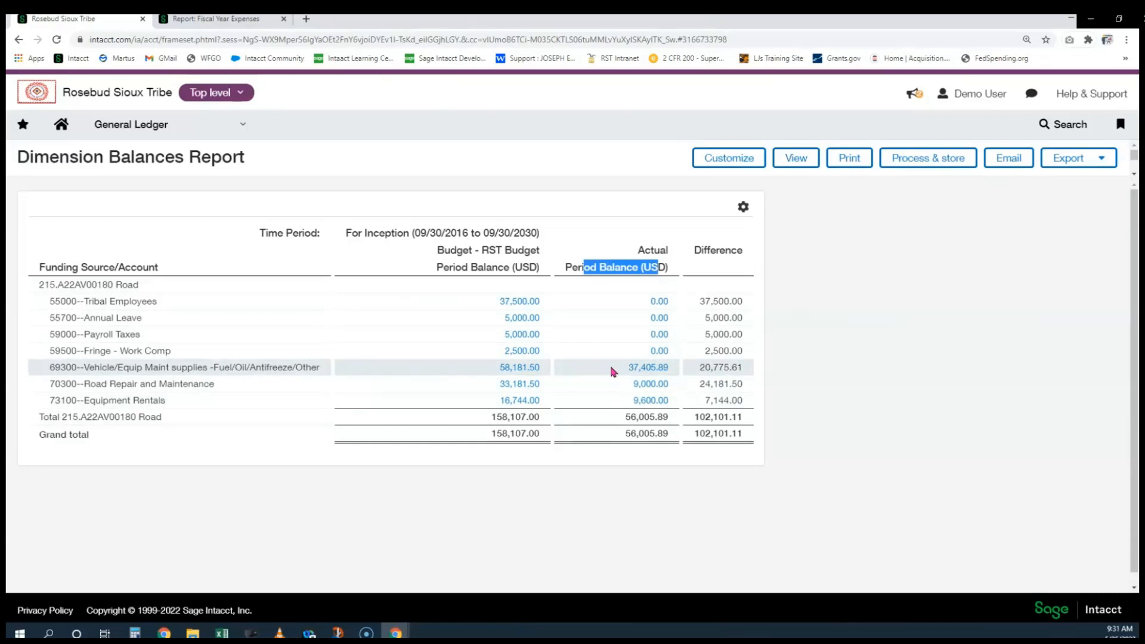
# Go to Reports > Reports Center and start a report search for 'purchasi'
pyautogui.click(149, 124)
pyautogui.moveTo(156, 189)
pyautogui.click(344, 195)
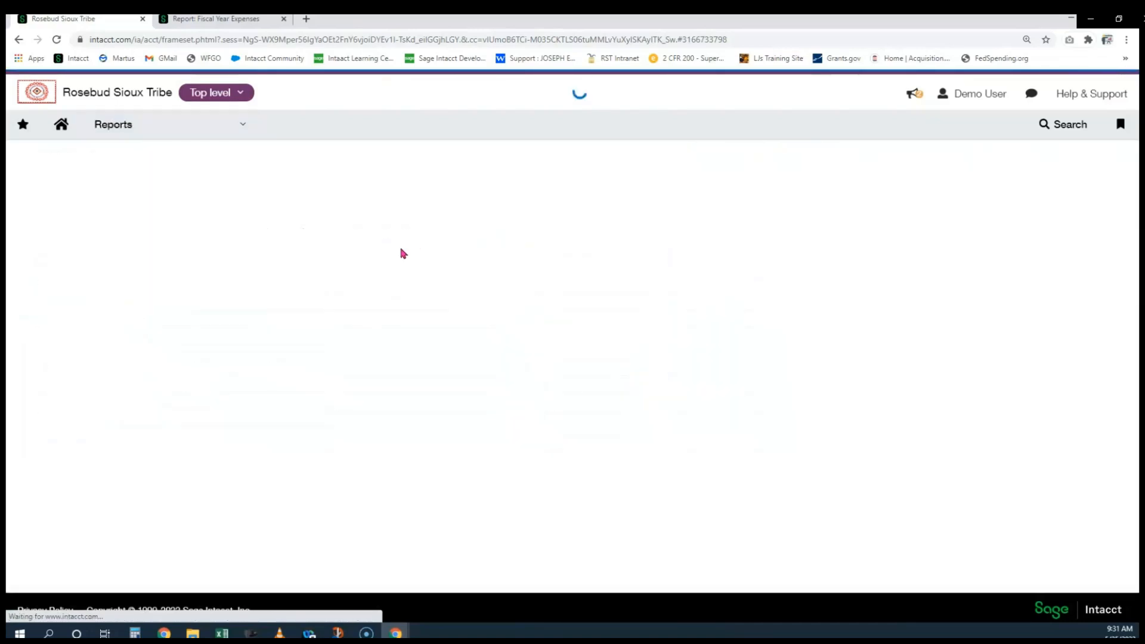
pyautogui.click(262, 238)
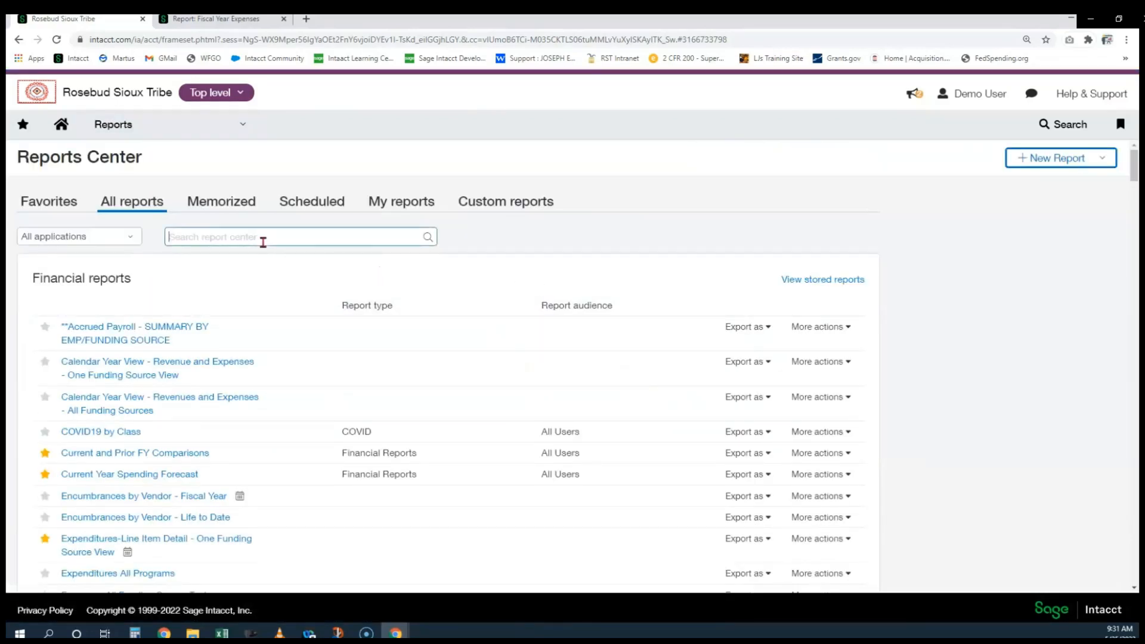
pyautogui.write('purchasi')
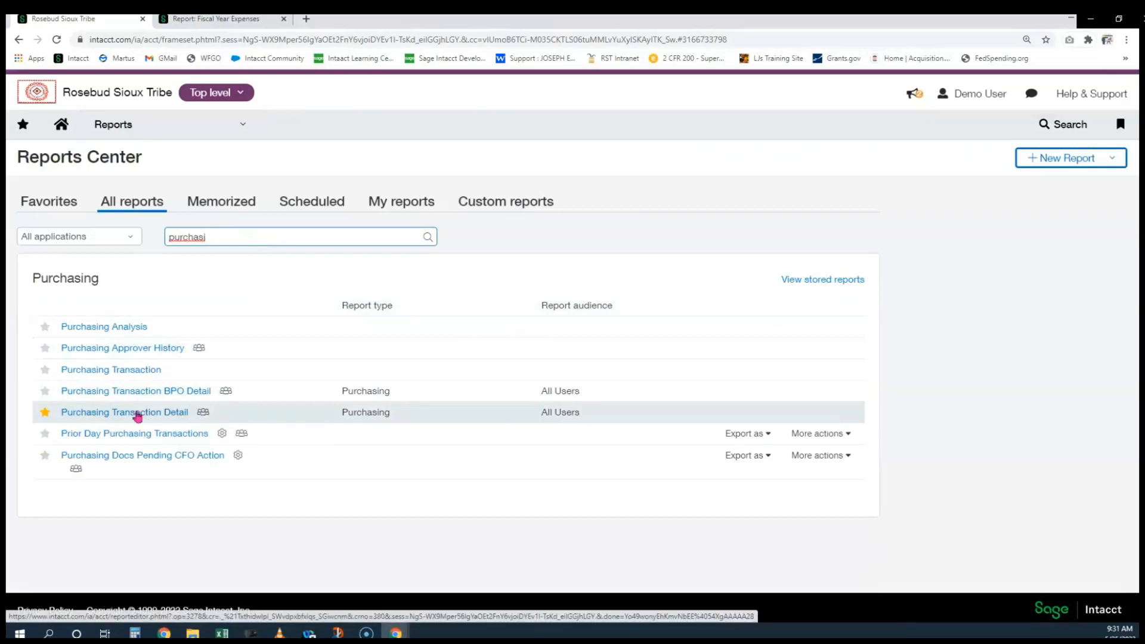
# Star Purchasing Transaction Detail under Purchasing, then narrow the search to Purchasing Transaction reports
pyautogui.click(187, 130)
pyautogui.click(183, 248)
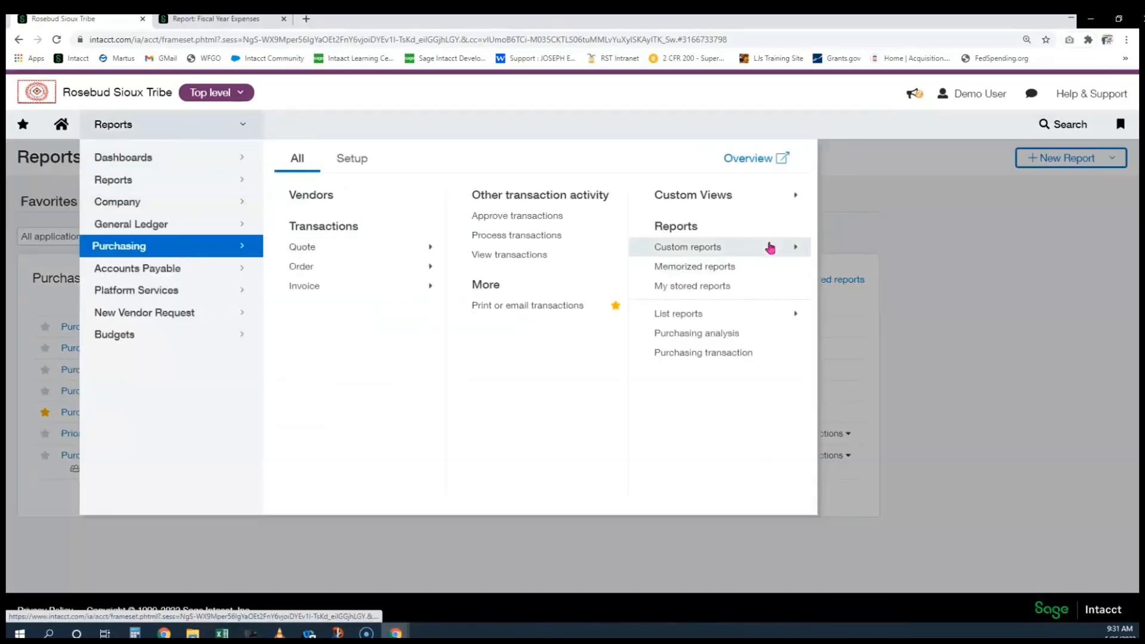
pyautogui.moveTo(769, 249)
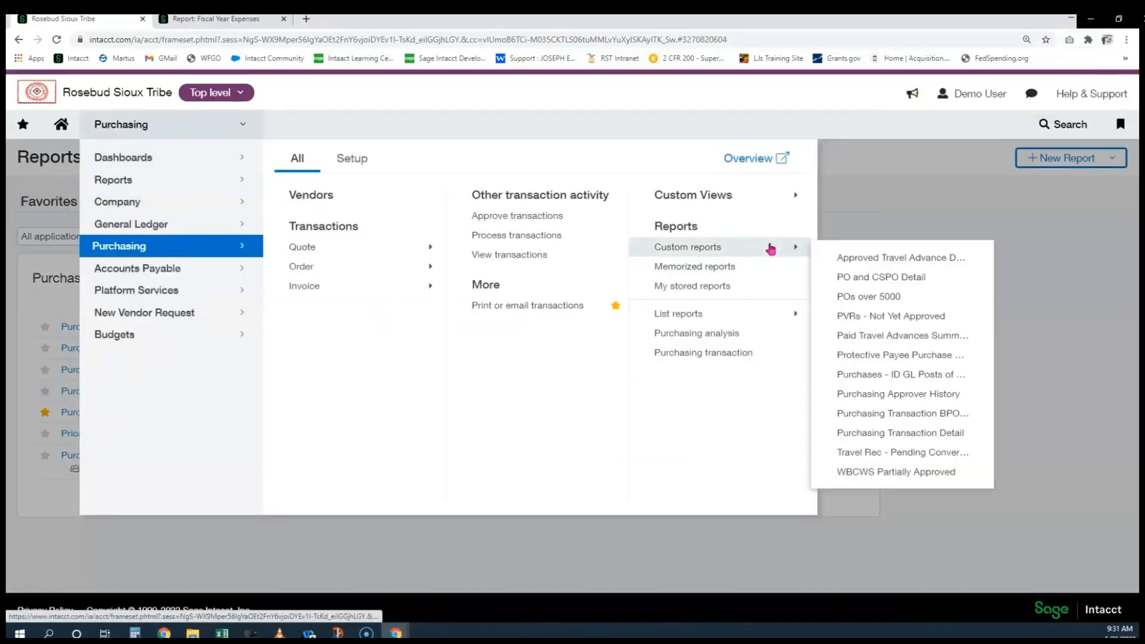
pyautogui.click(977, 434)
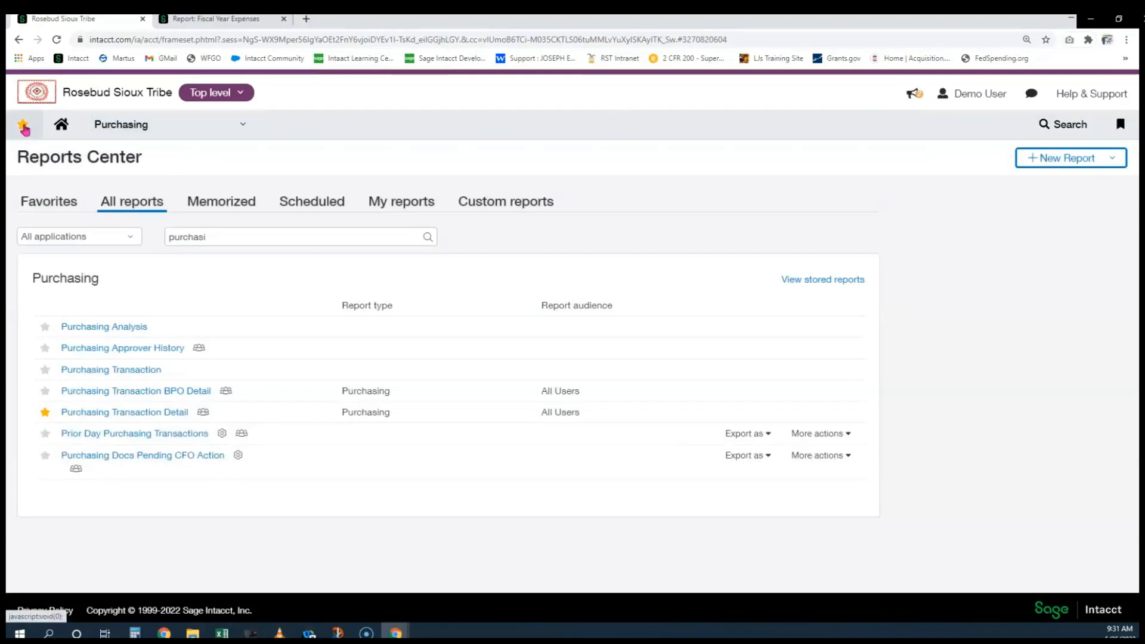
pyautogui.moveTo(23, 124)
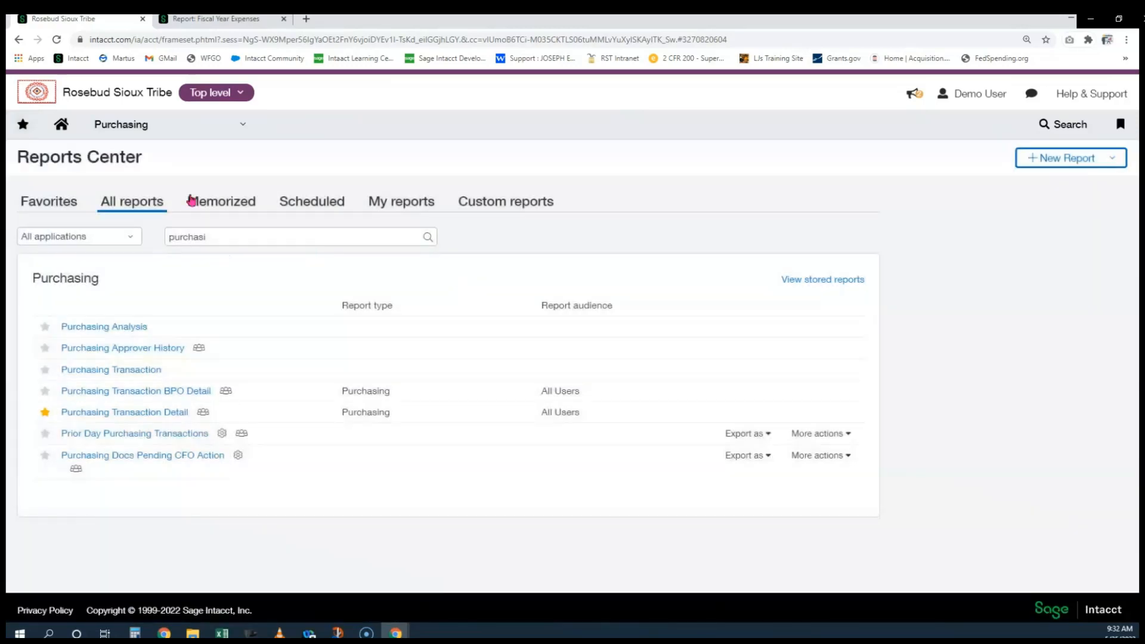
pyautogui.click(238, 244)
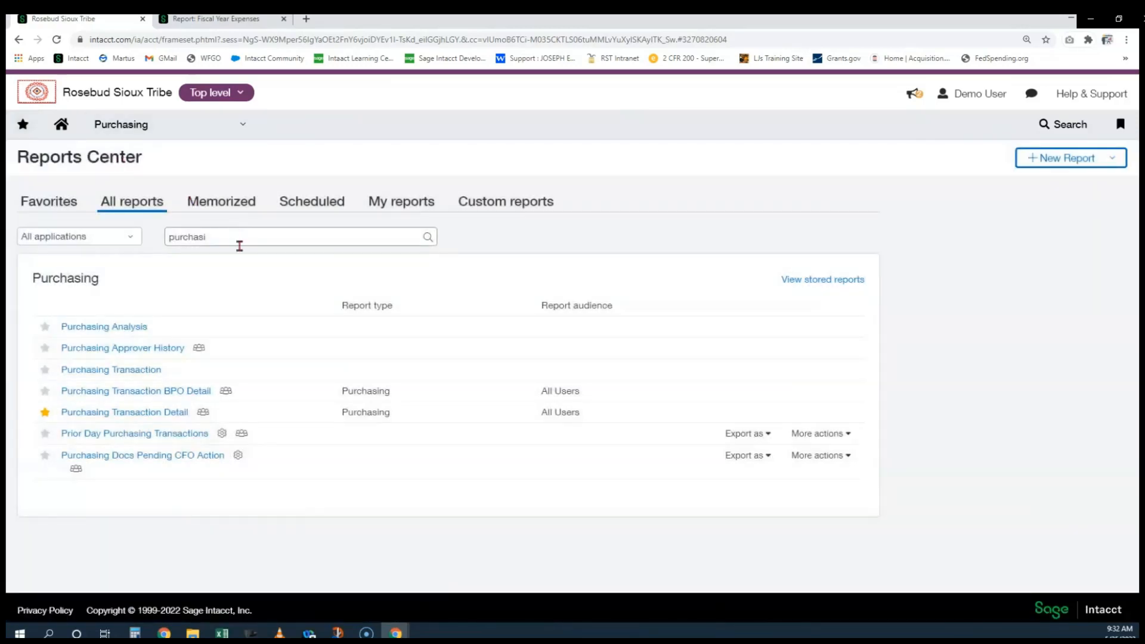
pyautogui.write('ng tr')
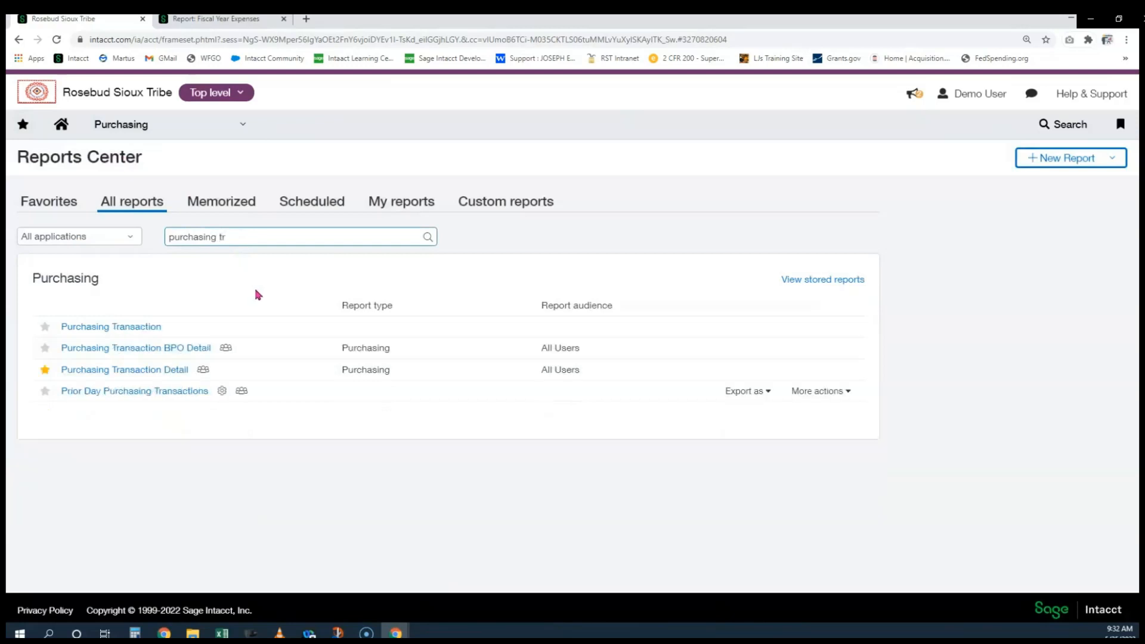
# Open Purchasing Transaction Detail and set the reporting period to Inception
pyautogui.click(166, 374)
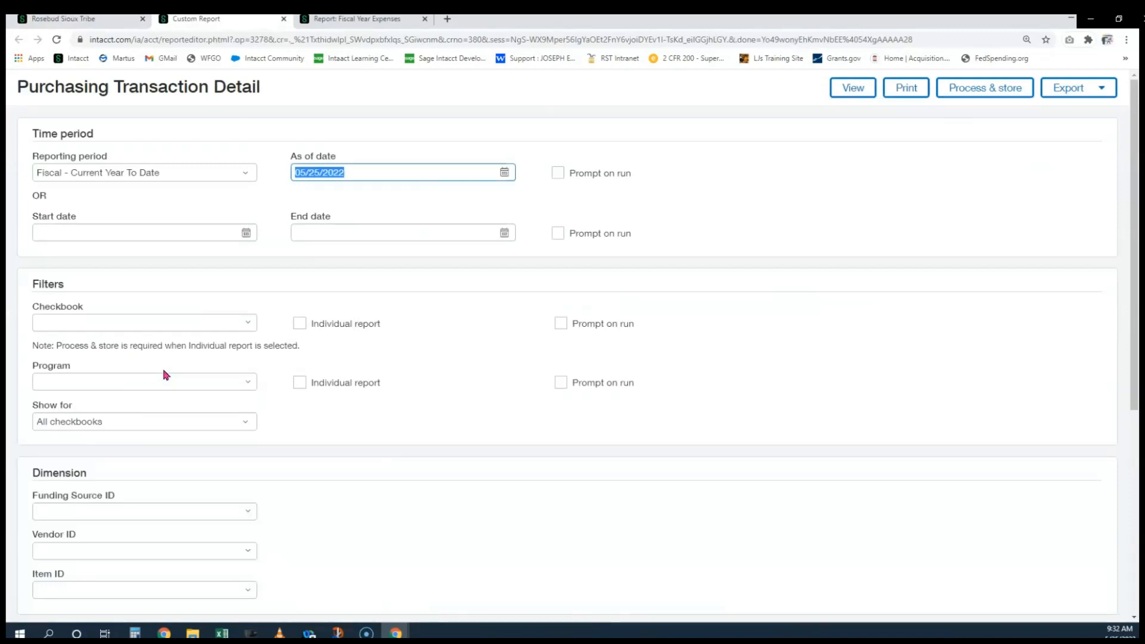
pyautogui.scroll(-5, 352, 298)
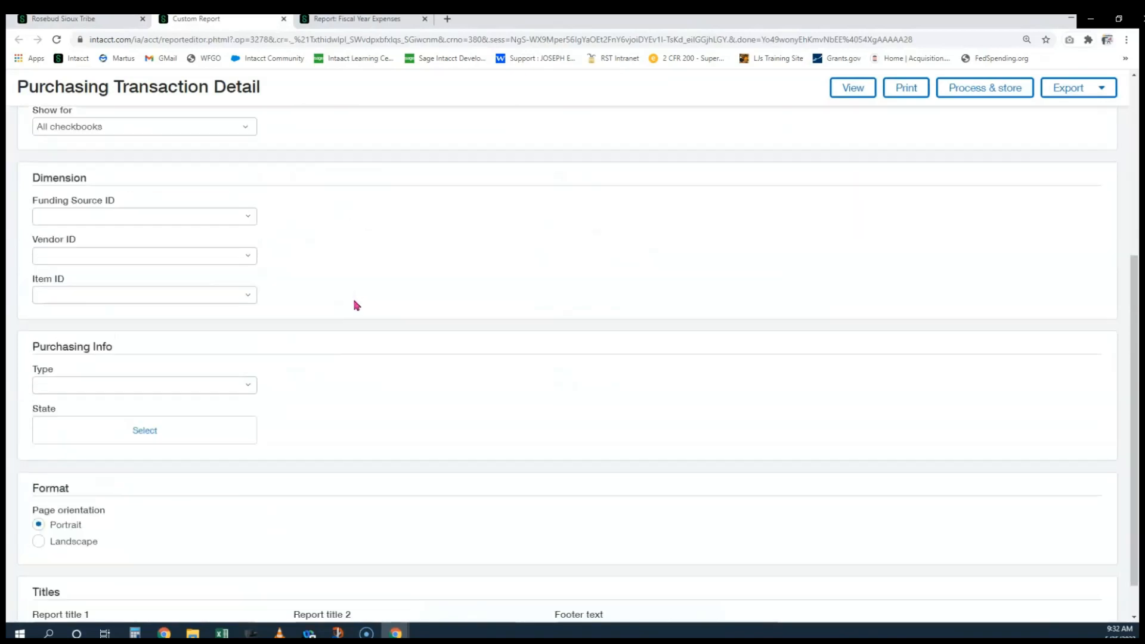
pyautogui.scroll(5, 356, 305)
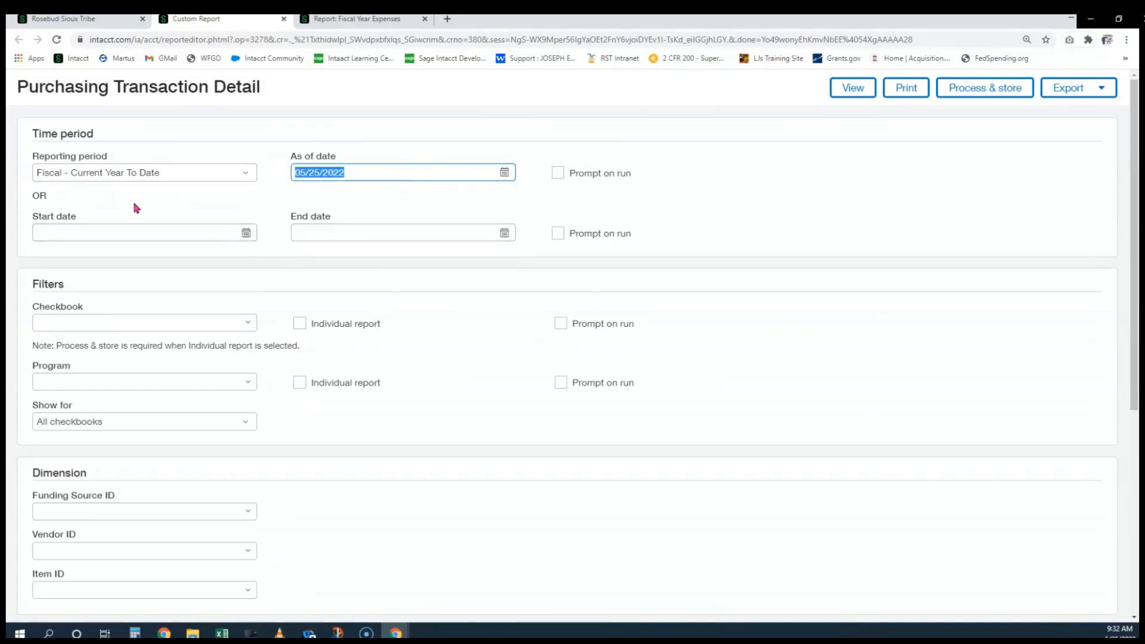
pyautogui.click(133, 177)
pyautogui.scroll(2, 147, 233)
pyautogui.scroll(1, 141, 250)
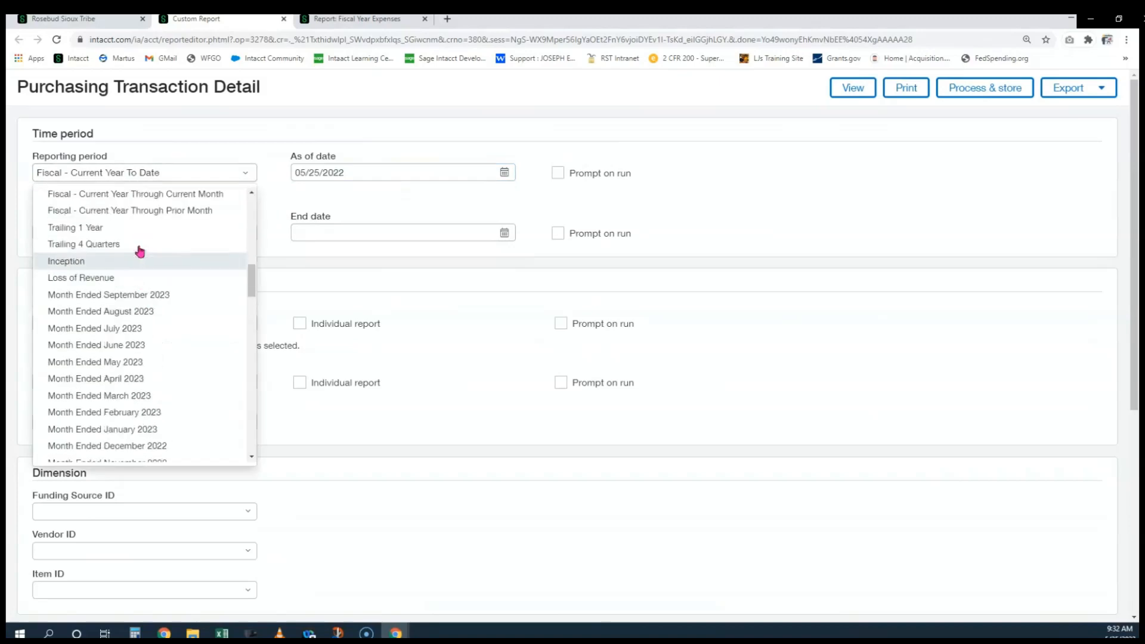
pyautogui.click(121, 261)
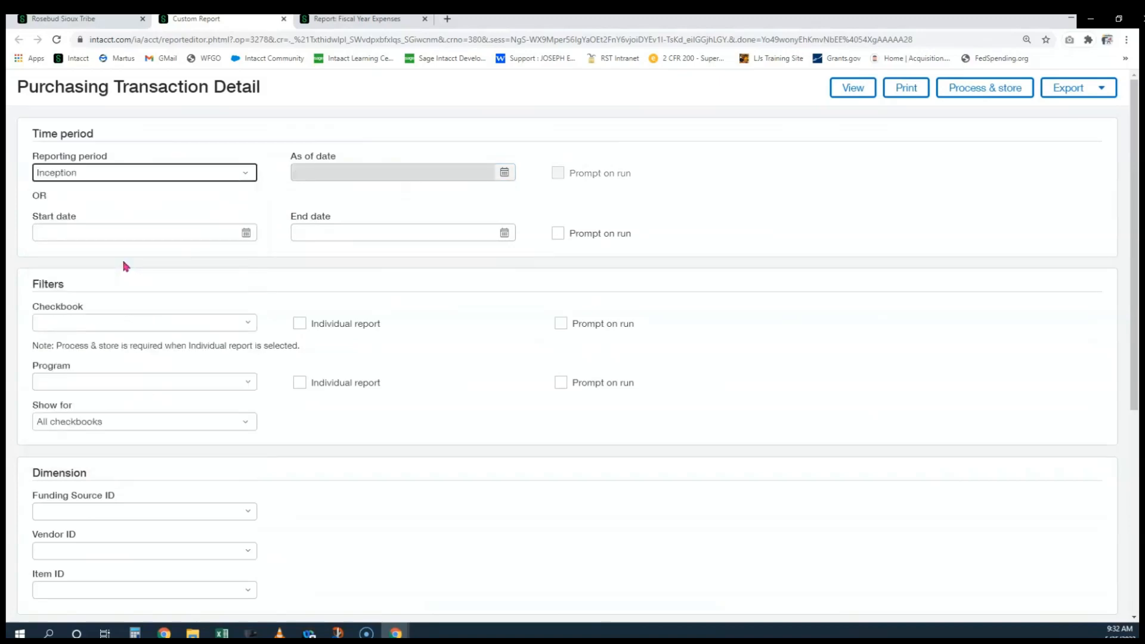
# Filter by checkbook 42--P.L. 93-638 Programs and program 145--Roads Department
pyautogui.click(97, 322)
pyautogui.write('42')
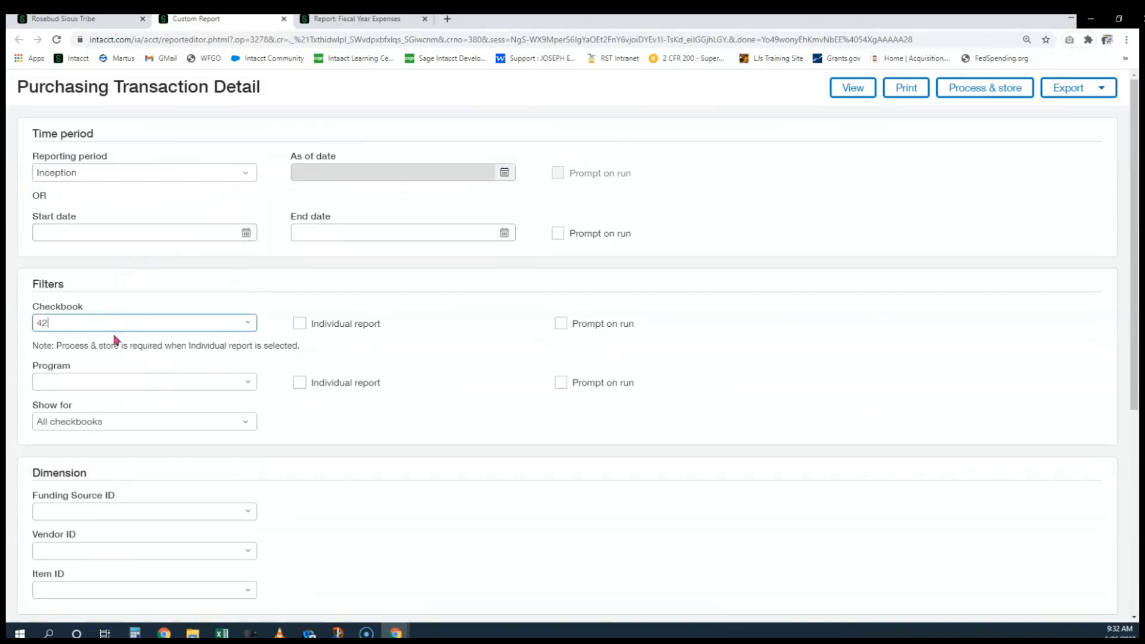
pyautogui.click(106, 371)
pyautogui.click(99, 378)
pyautogui.write('ro')
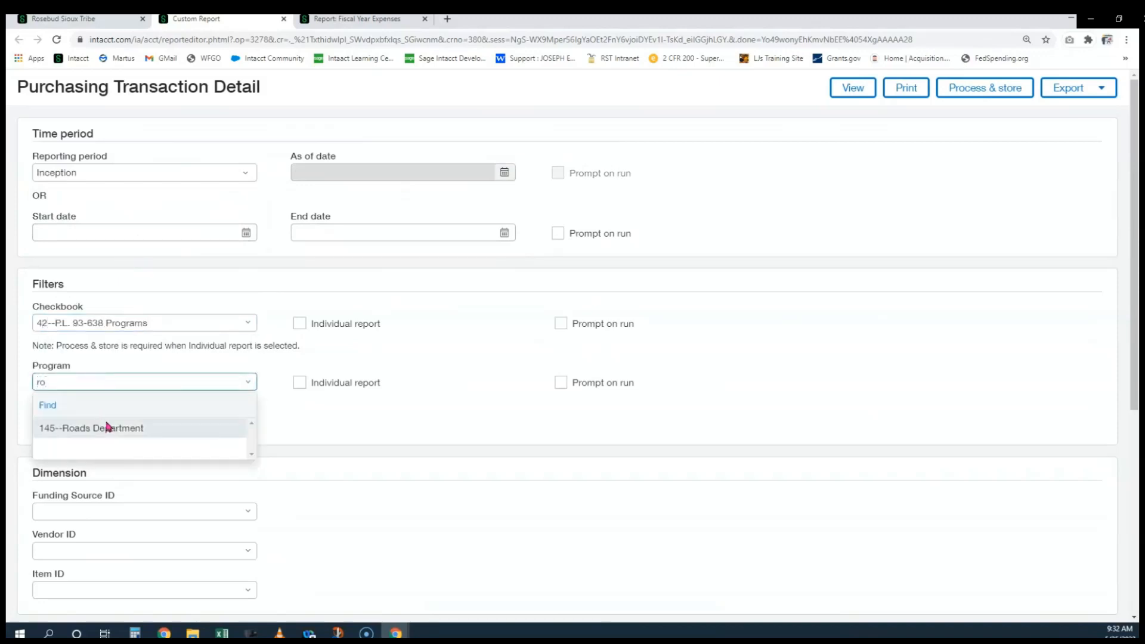
pyautogui.click(108, 427)
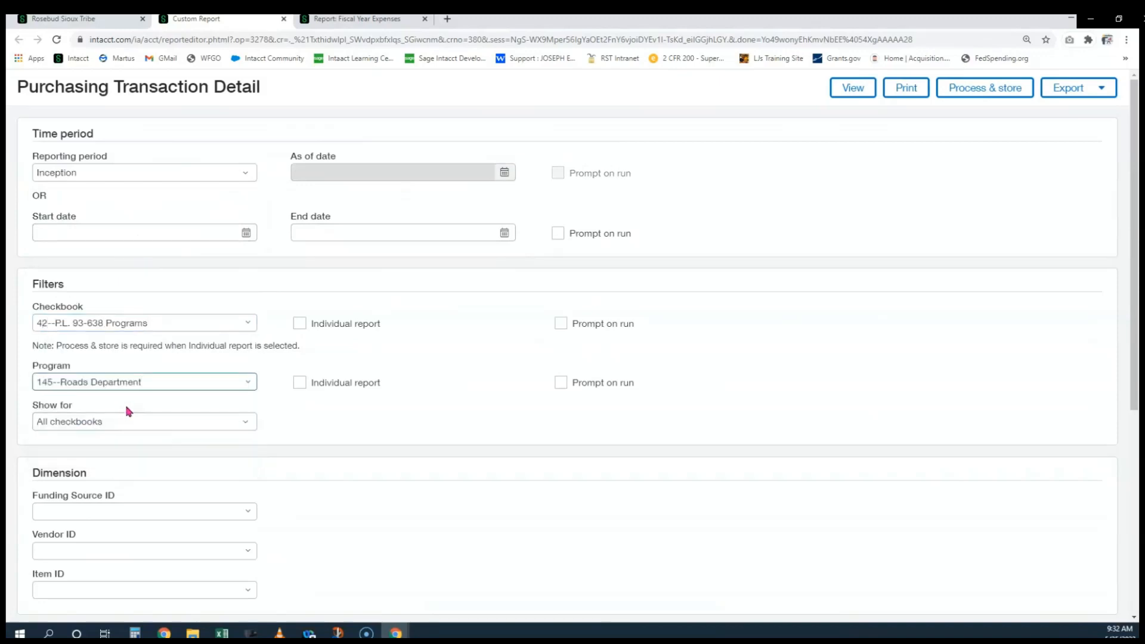
# Filter by funding source 215.A22AV00180 Road
pyautogui.scroll(-1, 142, 397)
pyautogui.scroll(-1, 146, 388)
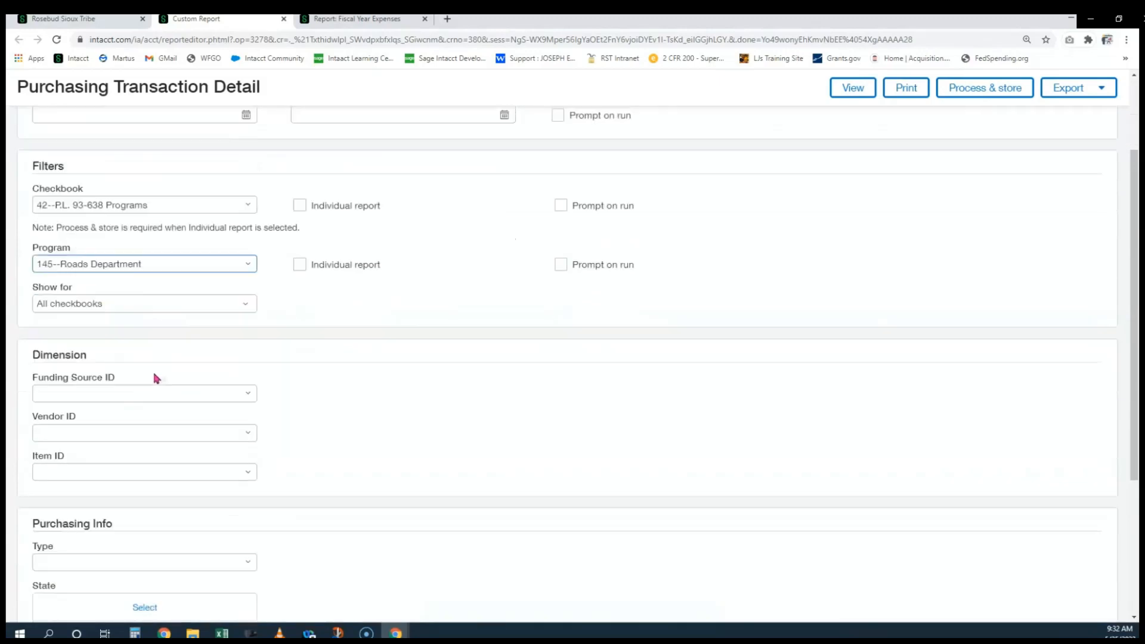
pyautogui.click(119, 393)
pyautogui.write('215.a')
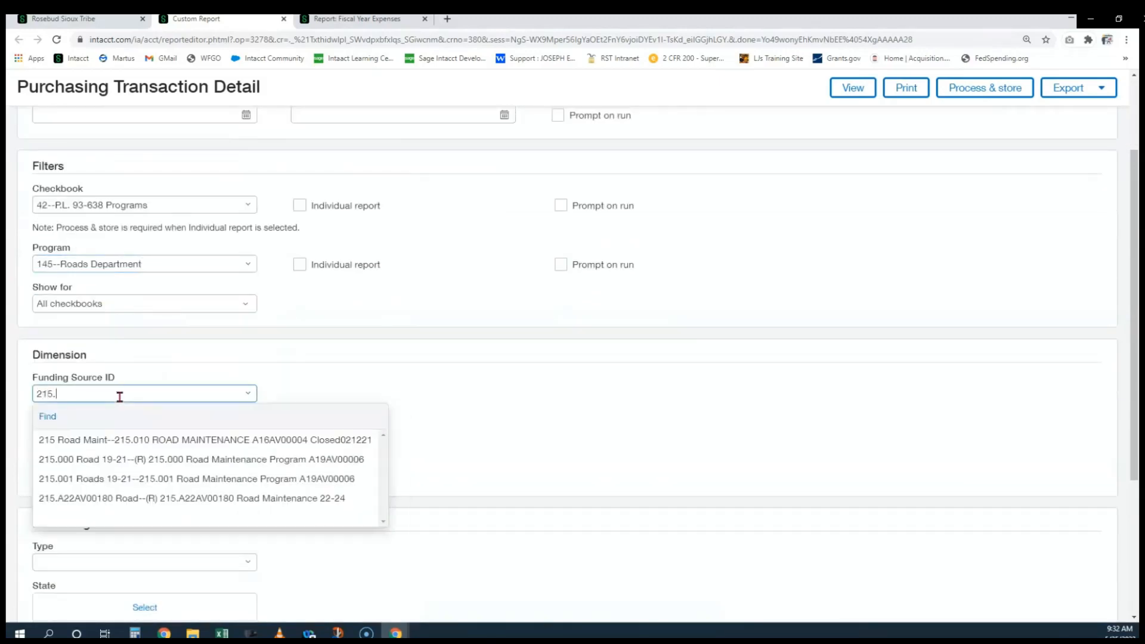
pyautogui.click(156, 441)
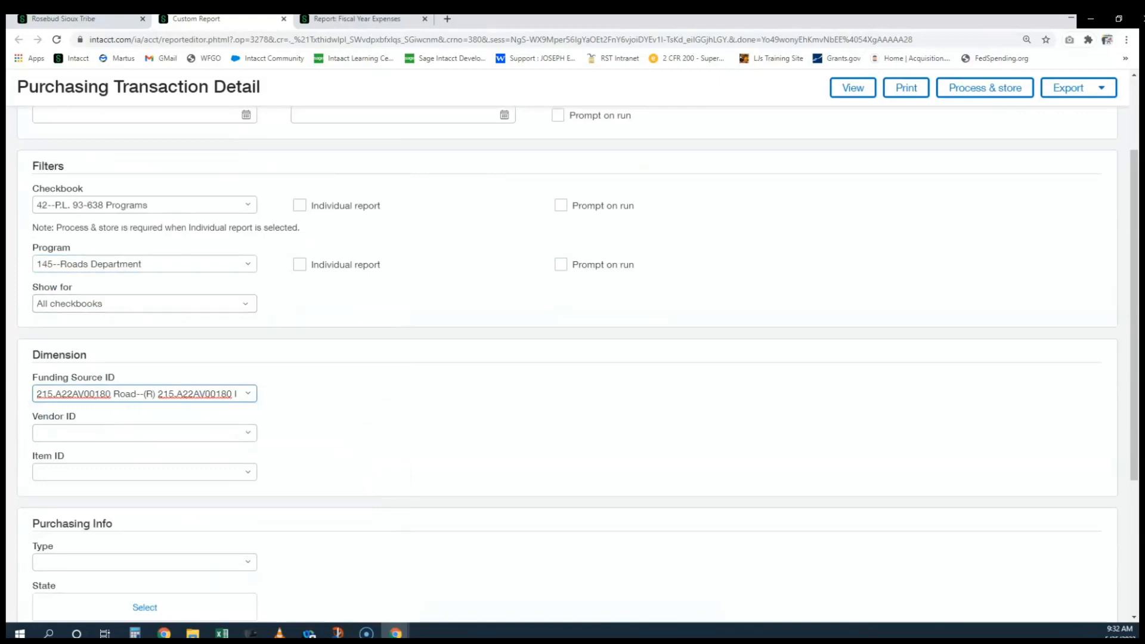
# Set the program filter to 145--Roads Department, correcting a mistyped search
pyautogui.click(138, 263)
pyautogui.write('lih')
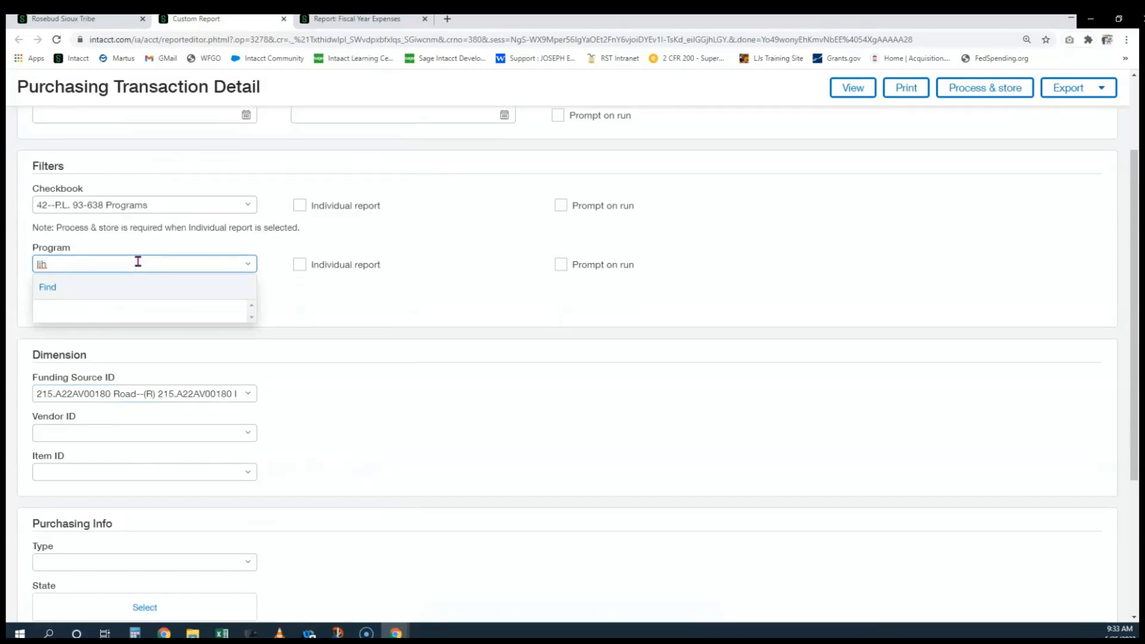
pyautogui.doubleClick(36, 257)
pyautogui.press('BackSpace')
pyautogui.write('r')
pyautogui.click(79, 309)
# Set the checkbook filter to 42--P.L. 93-638 Programs instead of All Checkbooks
pyautogui.click(79, 204)
pyautogui.write('all c')
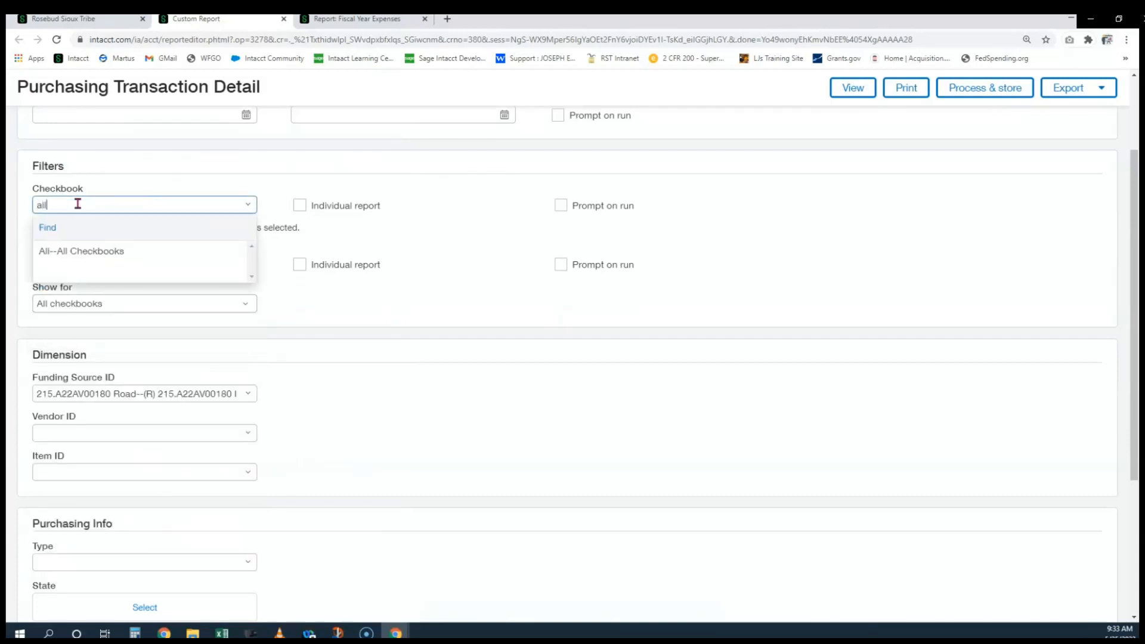
pyautogui.click(106, 253)
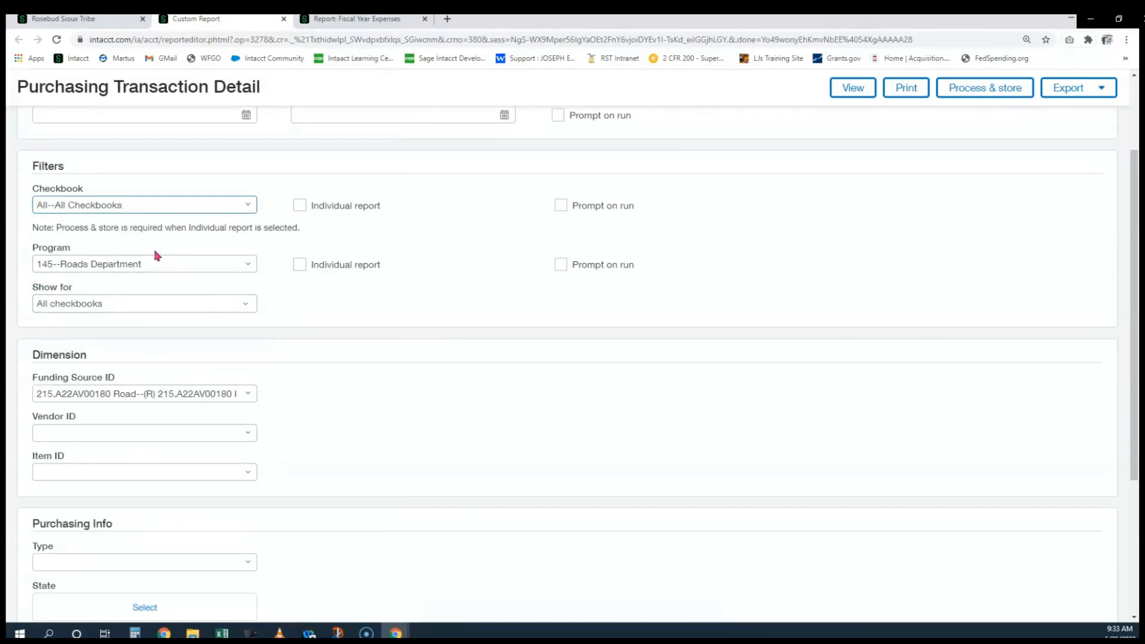
pyautogui.doubleClick(123, 205)
pyautogui.hotkey('ctrl', 'a')
pyautogui.write('42')
pyautogui.click(127, 250)
pyautogui.click(504, 330)
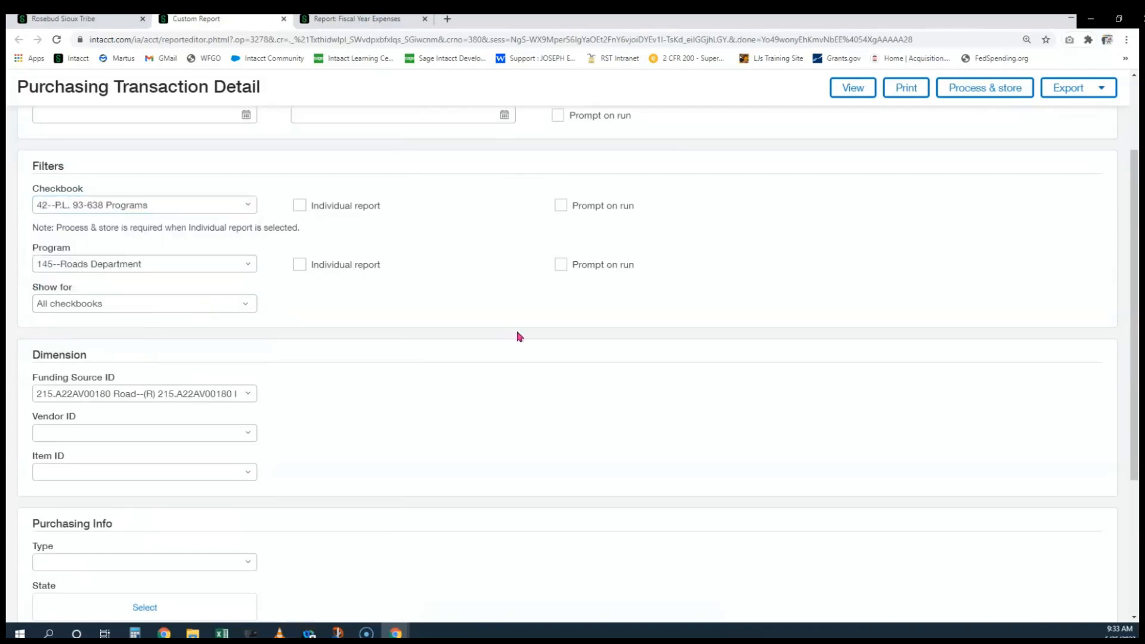
# Add vendor V10804--CHS as a Vendor ID filter
pyautogui.scroll(-2, 203, 287)
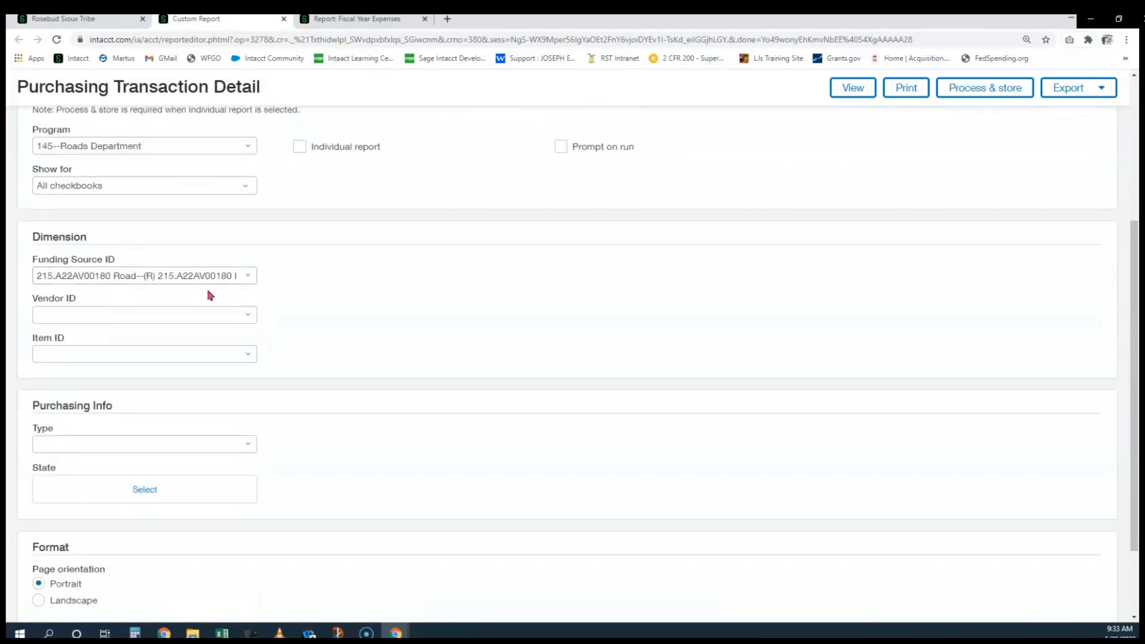
pyautogui.click(101, 318)
pyautogui.write('cha')
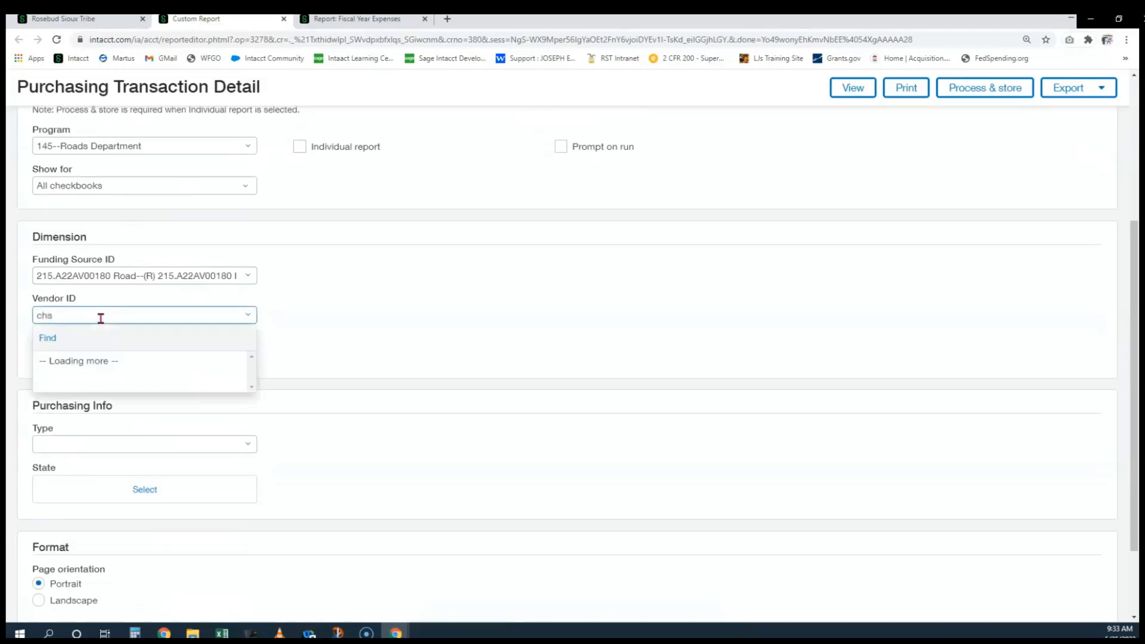
pyautogui.press('Return')
pyautogui.click(448, 316)
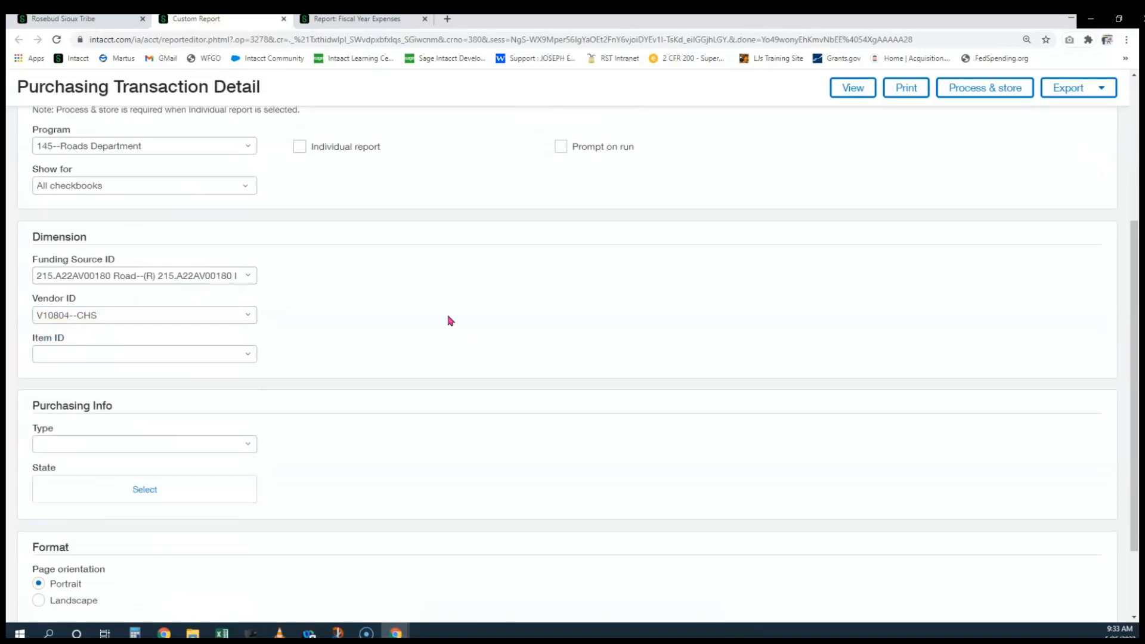
pyautogui.scroll(-2, 452, 299)
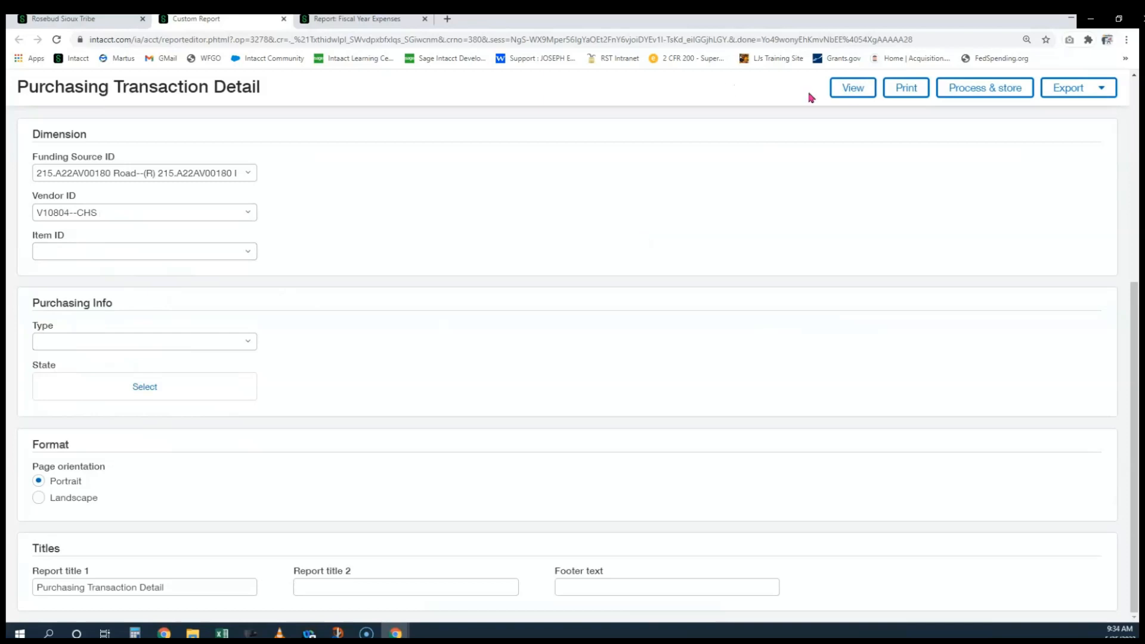
# Run the report and highlight the first rows' funding source, vendor CHS, Converted states, 9,000.00 totals and dates
pyautogui.click(851, 92)
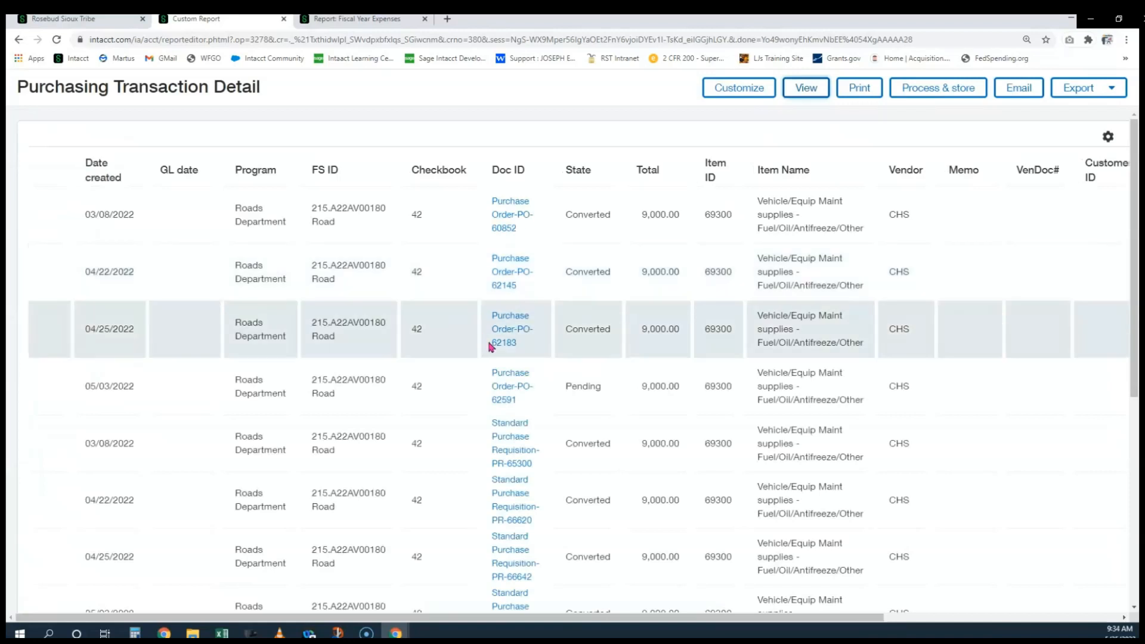
pyautogui.moveTo(313, 207); pyautogui.dragTo(369, 237)
pyautogui.doubleClick(901, 215)
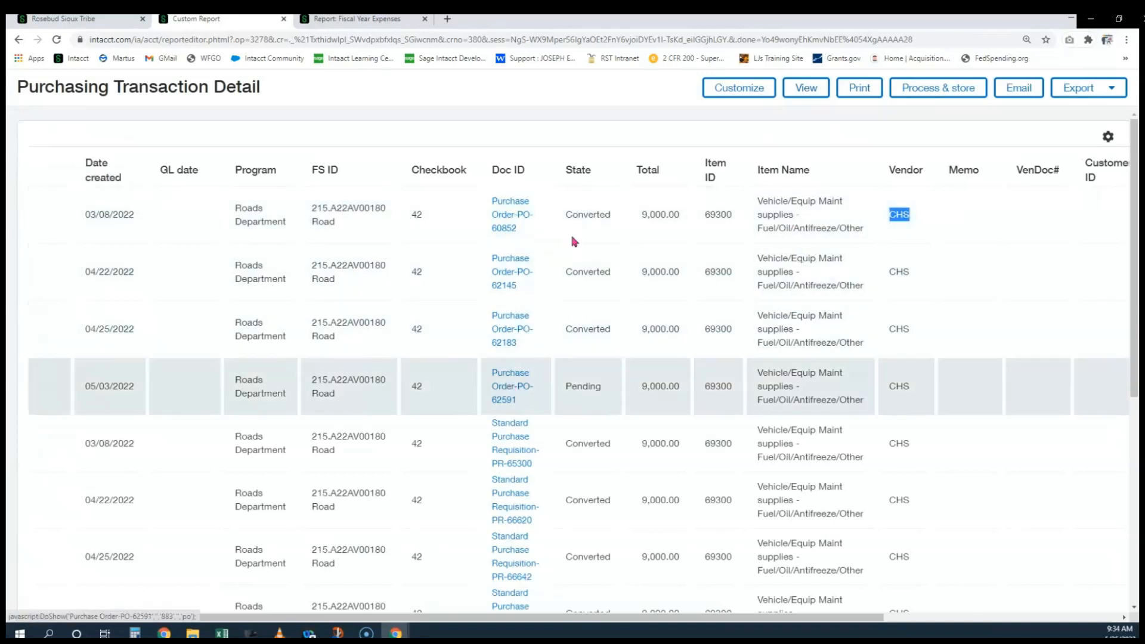
pyautogui.doubleClick(594, 215)
pyautogui.moveTo(573, 270); pyautogui.dragTo(603, 291)
pyautogui.doubleClick(584, 329)
pyautogui.moveTo(647, 214); pyautogui.dragTo(680, 216)
pyautogui.moveTo(650, 271); pyautogui.dragTo(739, 273)
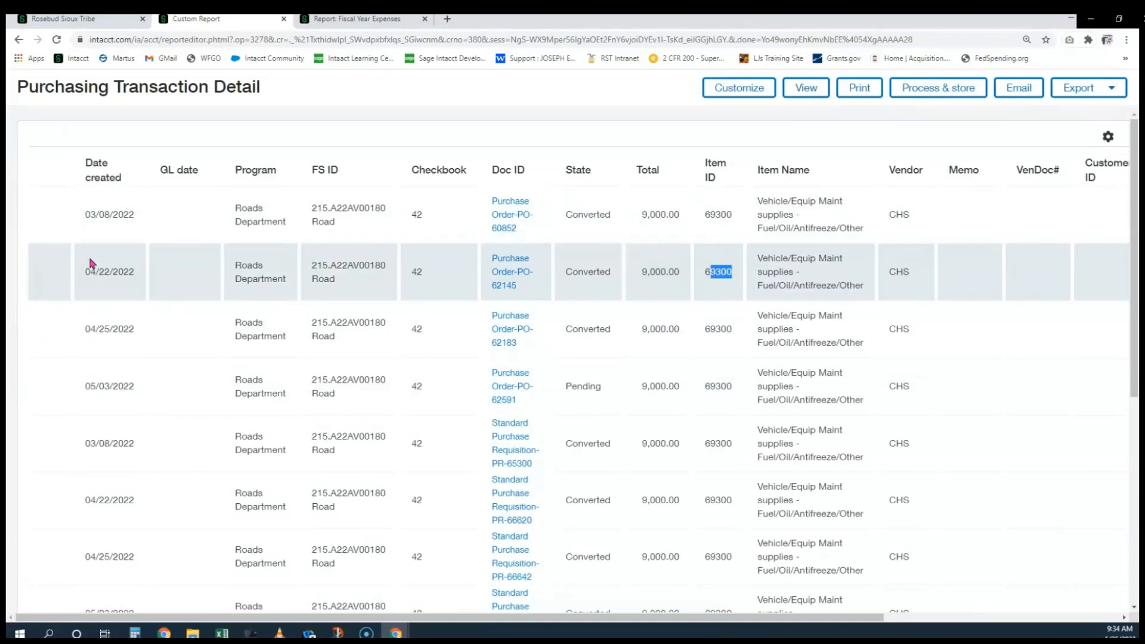
pyautogui.moveTo(99, 216); pyautogui.dragTo(135, 216)
pyautogui.moveTo(124, 272); pyautogui.dragTo(96, 272)
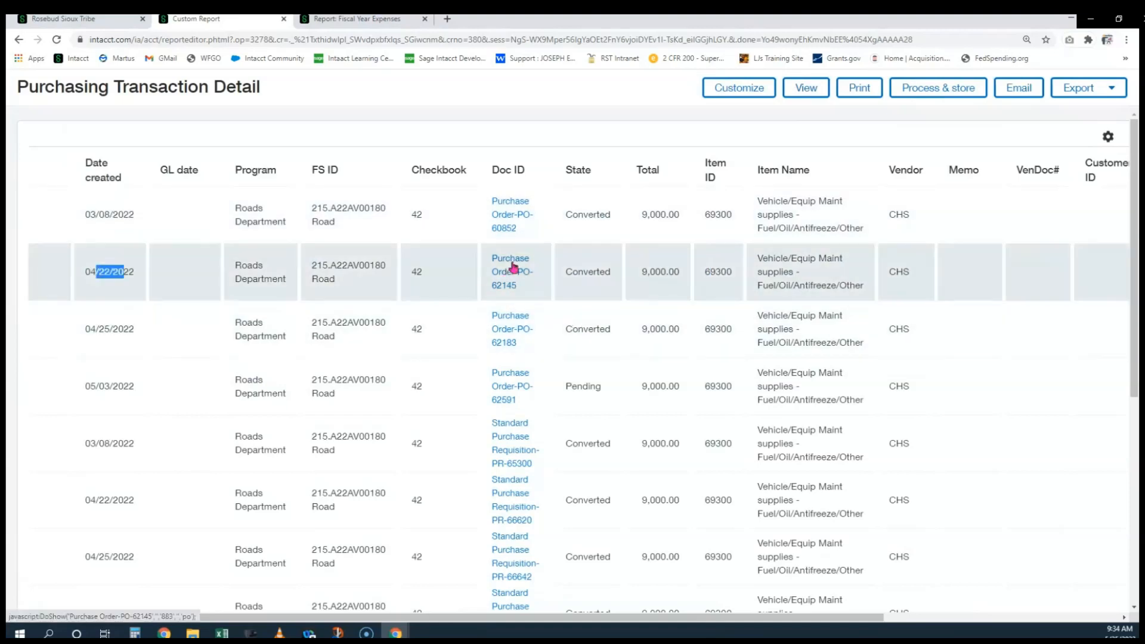
# Scroll through the results and highlight the Pending state of order PO-62591
pyautogui.scroll(-3, 534, 274)
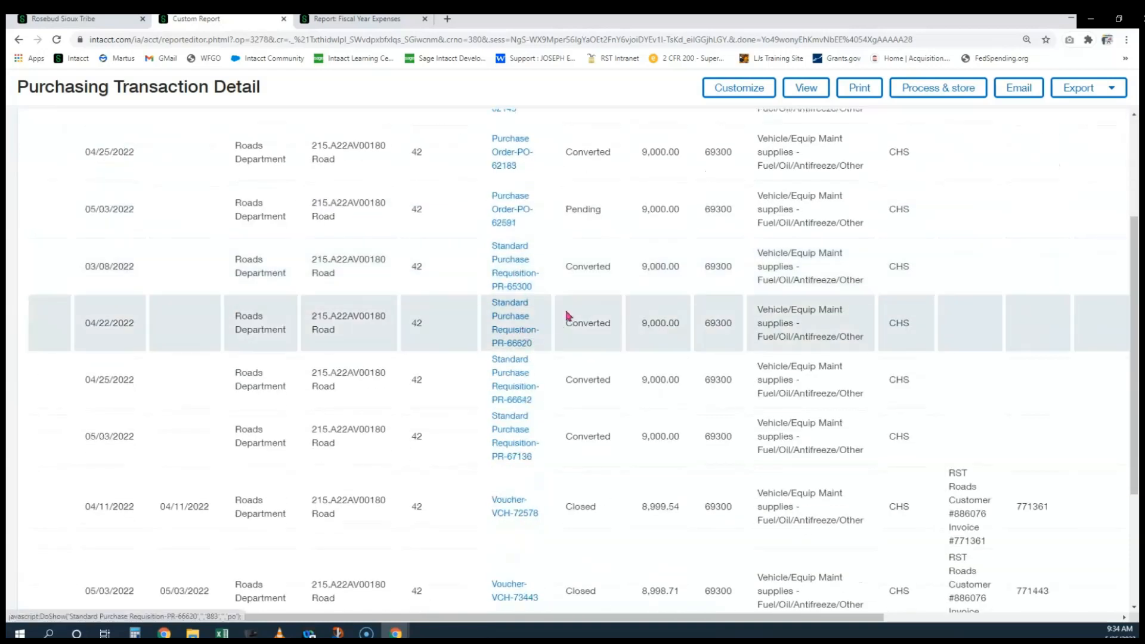
pyautogui.scroll(-3, 566, 316)
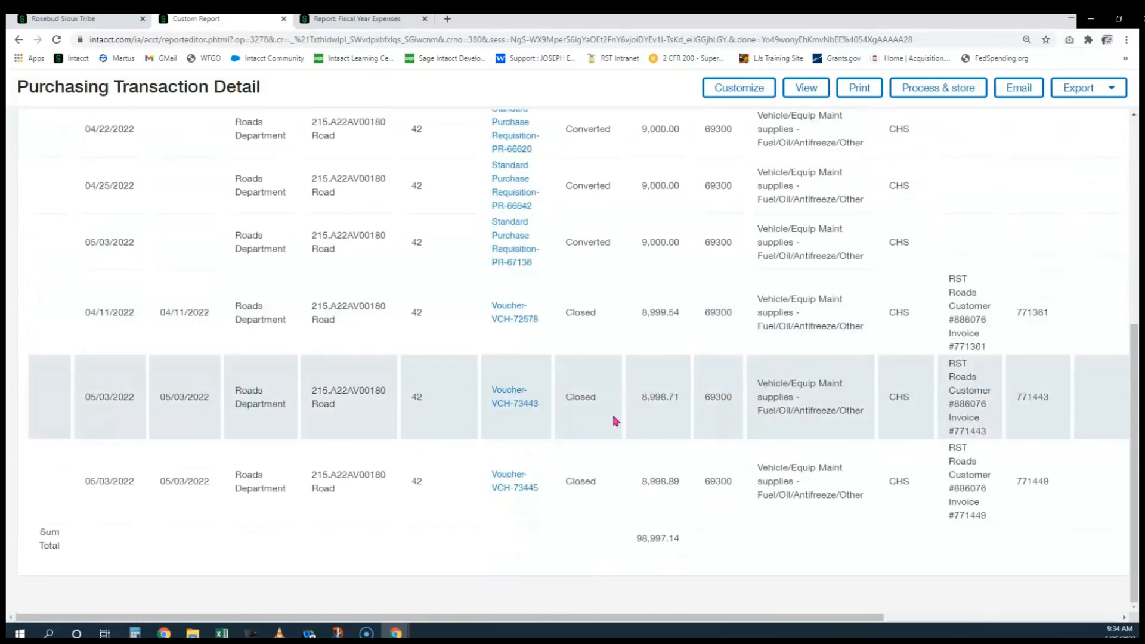
pyautogui.scroll(4, 728, 441)
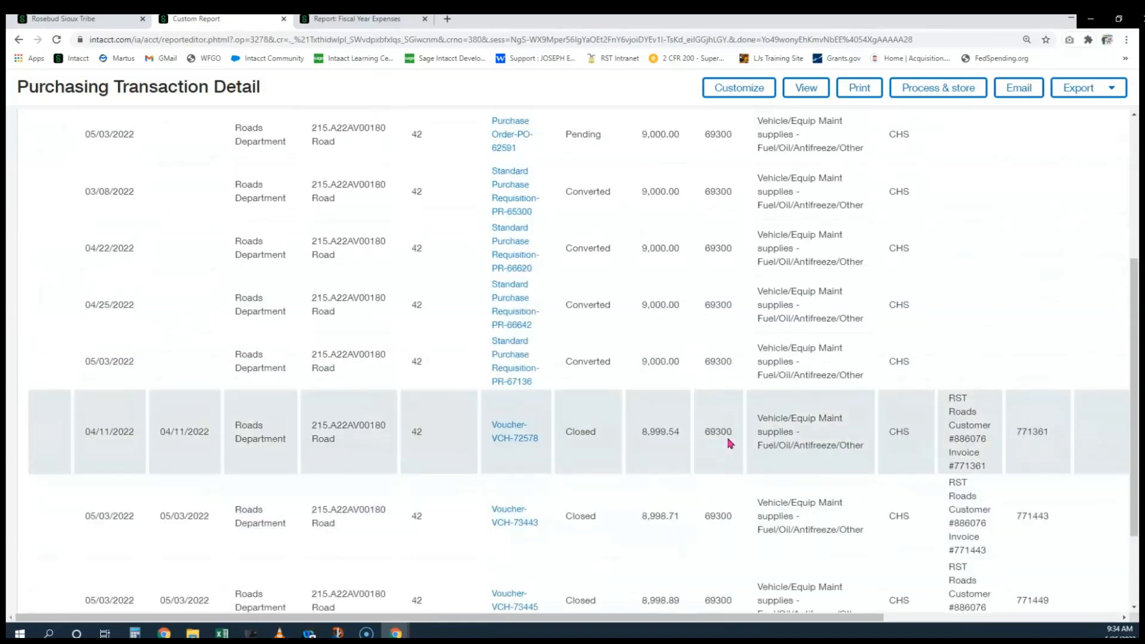
pyautogui.scroll(2, 734, 435)
pyautogui.scroll(-5, 738, 421)
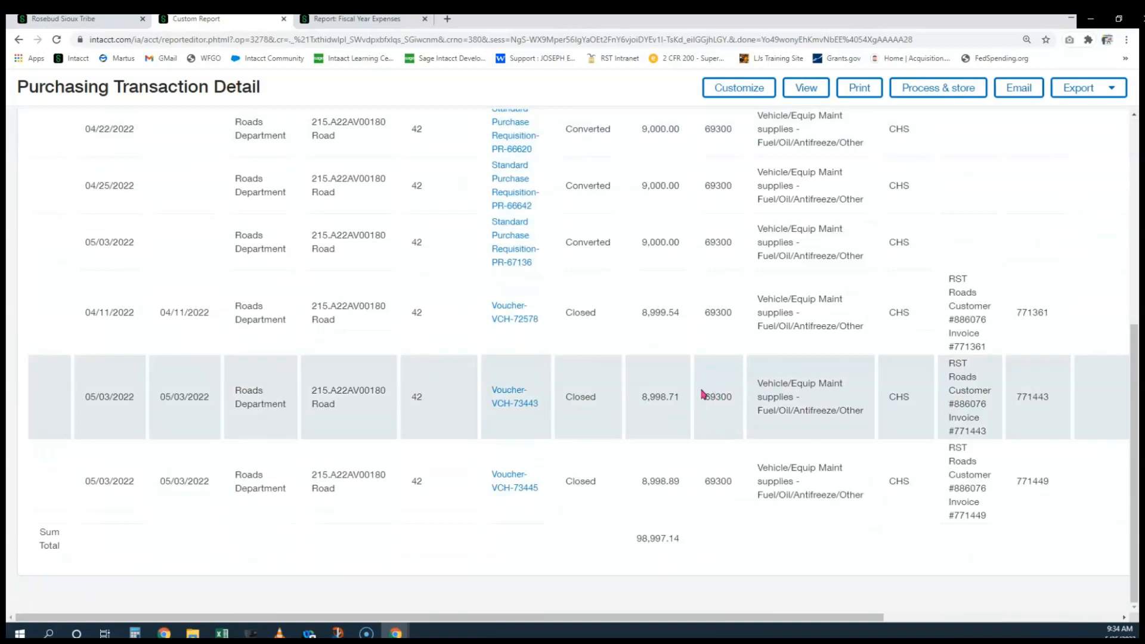
pyautogui.scroll(4, 701, 389)
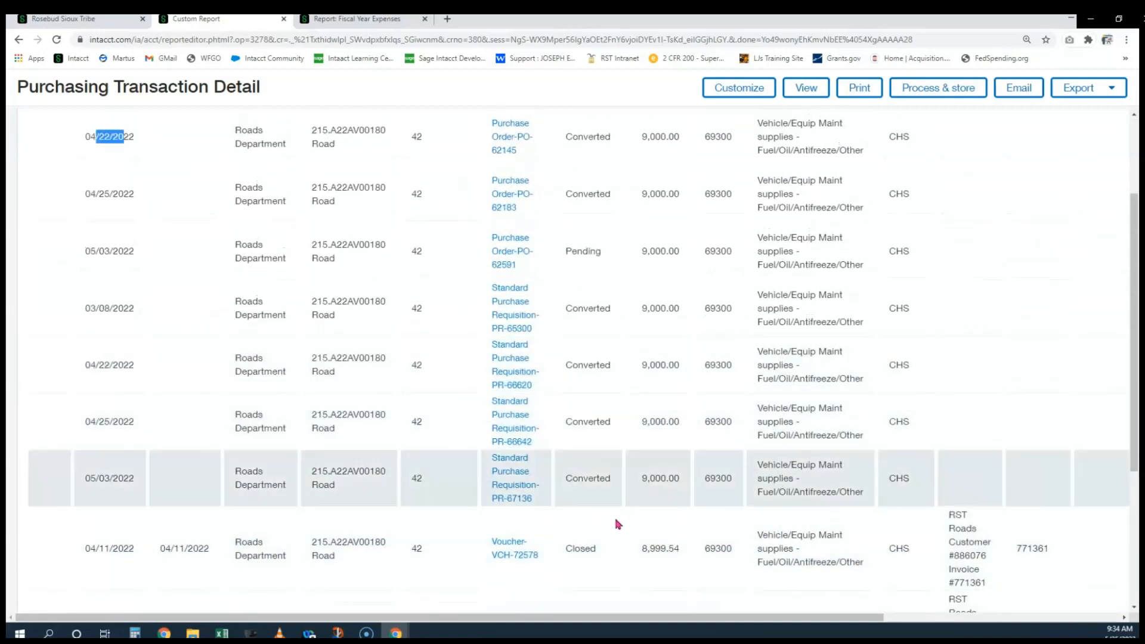
pyautogui.scroll(2, 618, 439)
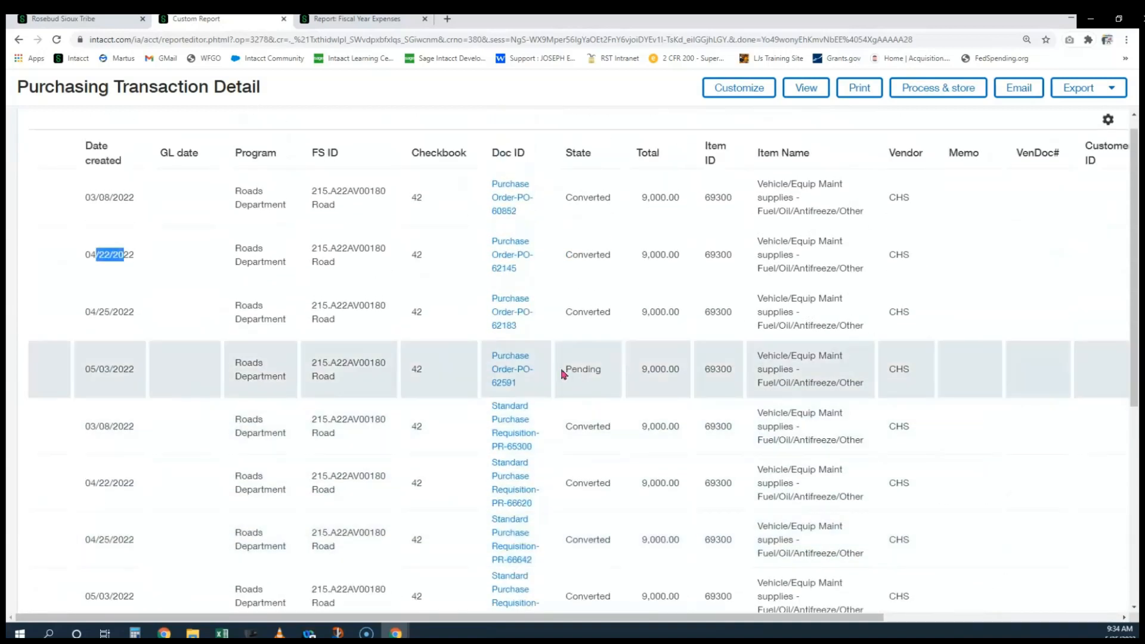
pyautogui.moveTo(563, 373); pyautogui.dragTo(604, 373)
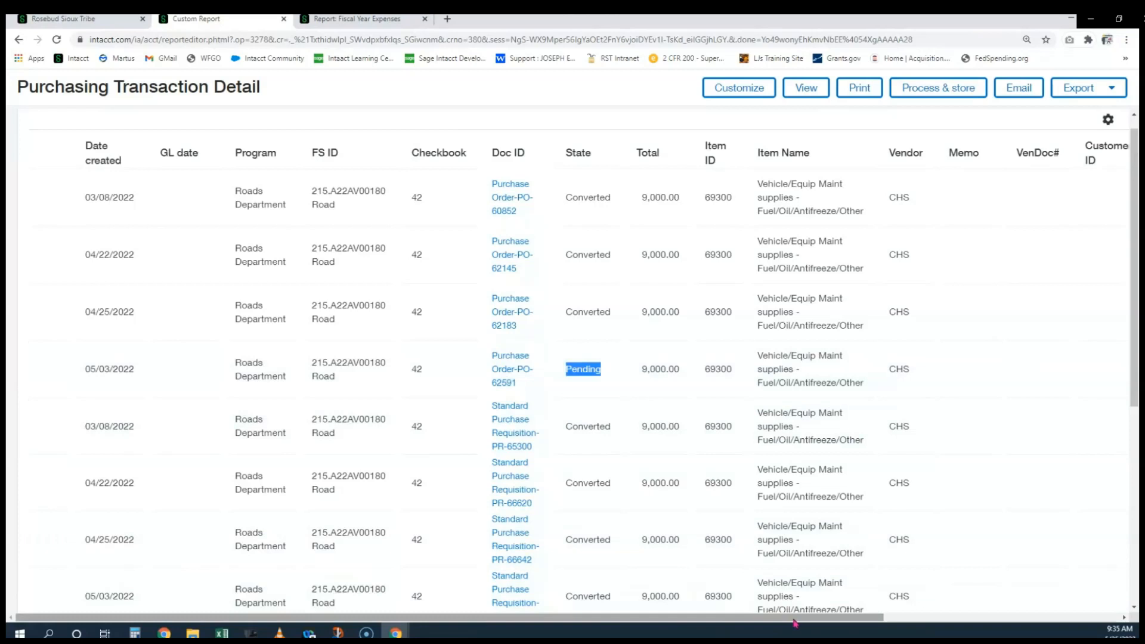
pyautogui.moveTo(792, 621); pyautogui.dragTo(1092, 631)
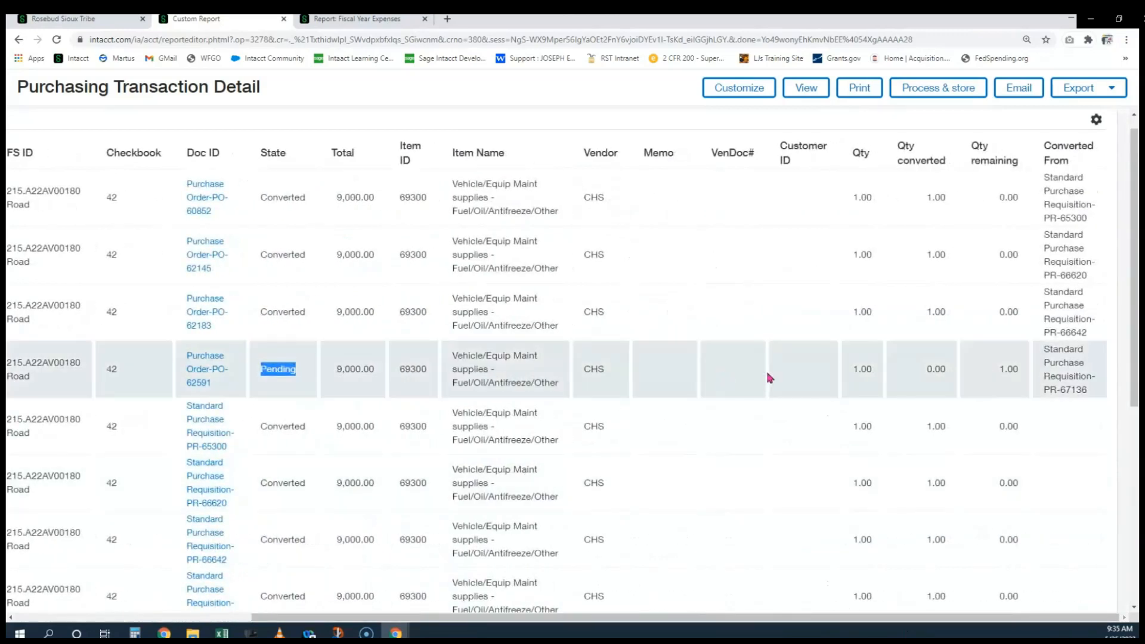
pyautogui.click(867, 370)
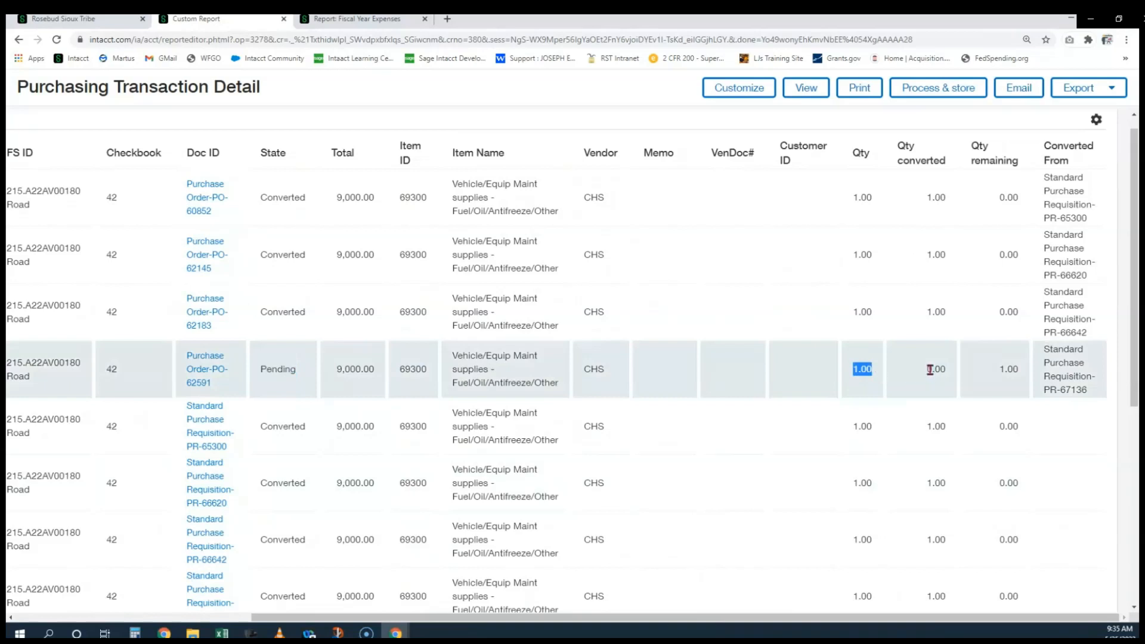
pyautogui.moveTo(930, 369); pyautogui.dragTo(1092, 395)
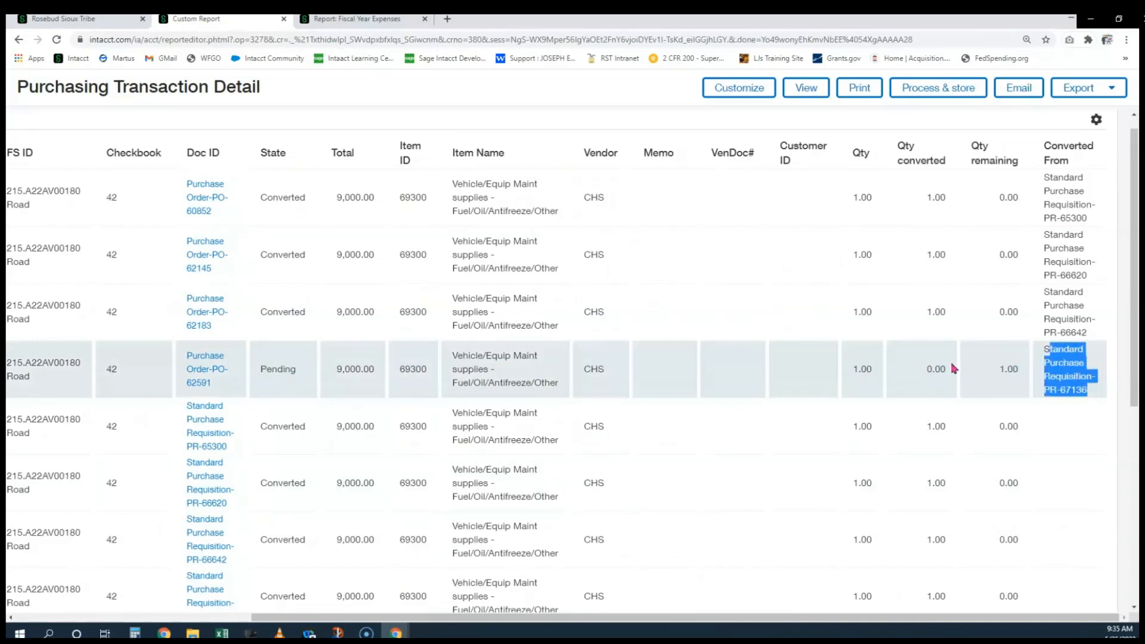
pyautogui.scroll(-6, 879, 377)
pyautogui.scroll(6, 882, 394)
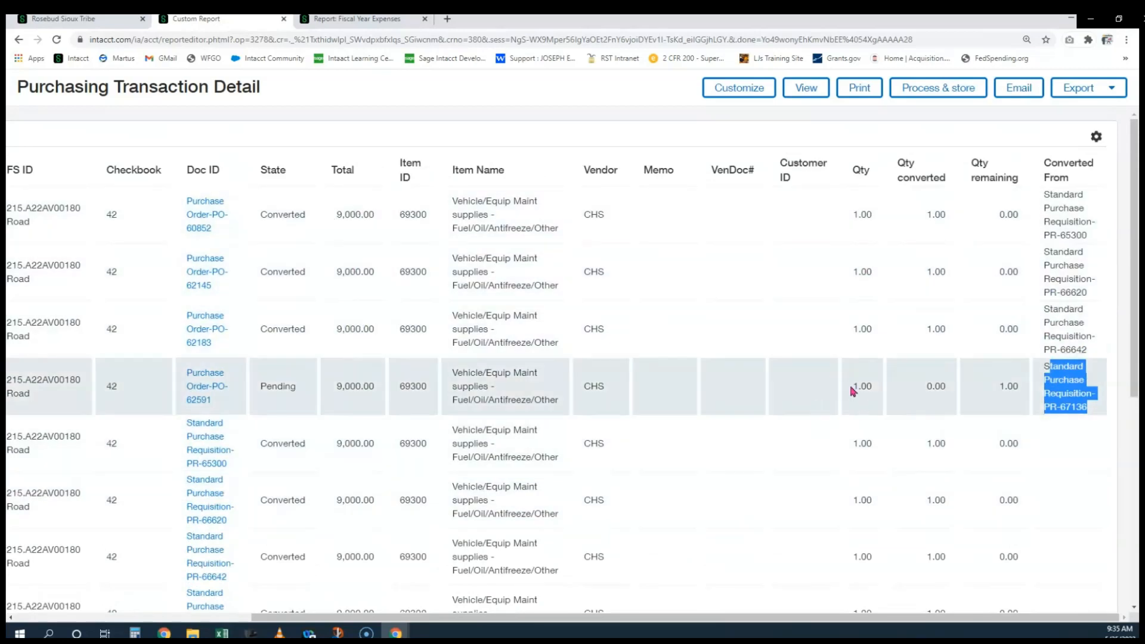
pyautogui.moveTo(853, 389); pyautogui.dragTo(878, 391)
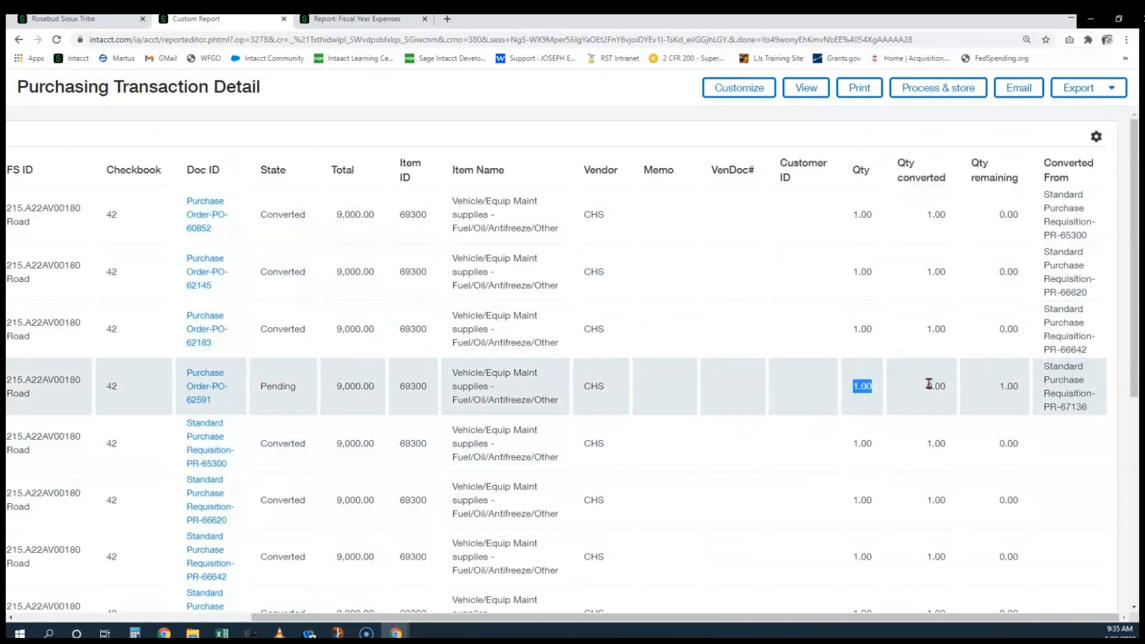
pyautogui.moveTo(996, 385); pyautogui.dragTo(1014, 388)
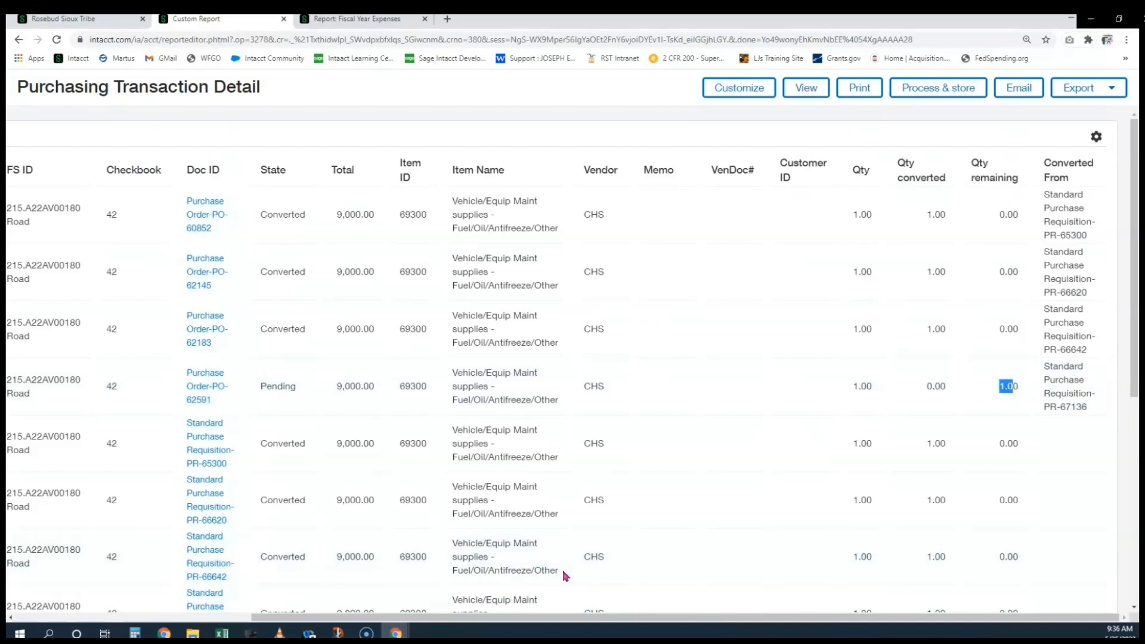
pyautogui.moveTo(632, 619); pyautogui.dragTo(340, 603)
# In the report settings' Purchasing Info section, set the transaction Type to Purchase Order
pyautogui.click(722, 100)
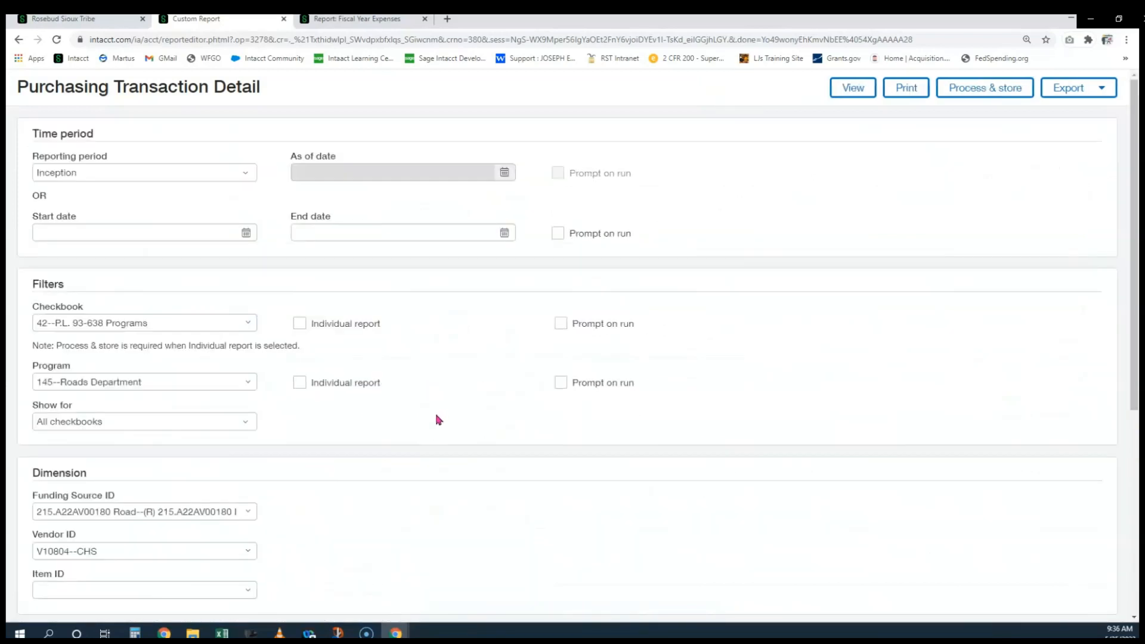
pyautogui.scroll(-5, 438, 419)
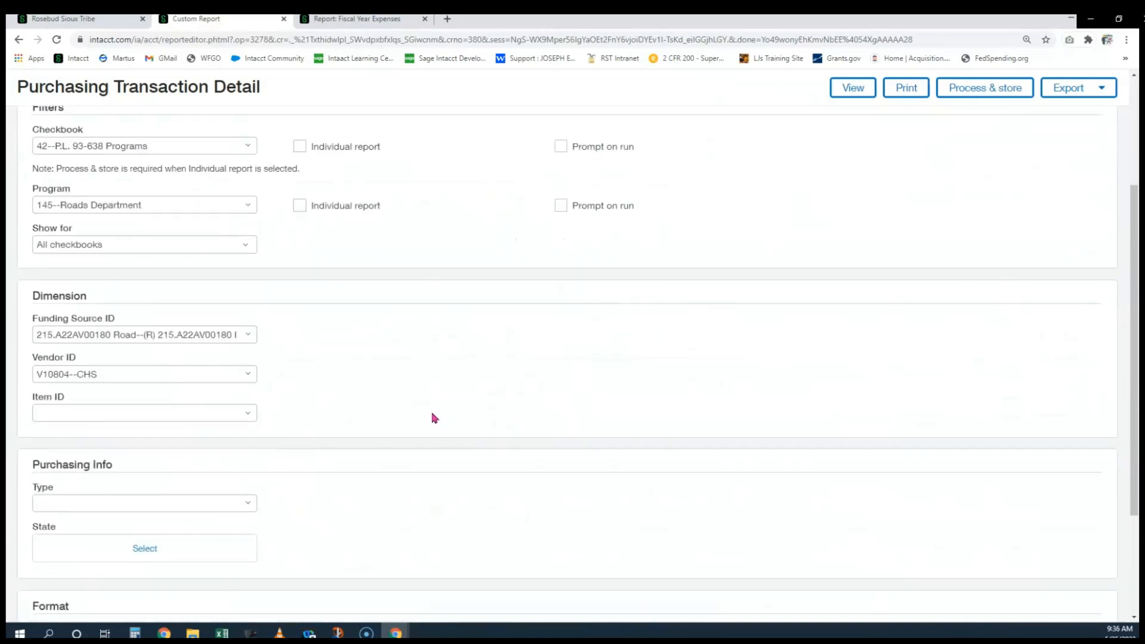
pyautogui.moveTo(39, 303); pyautogui.dragTo(111, 303)
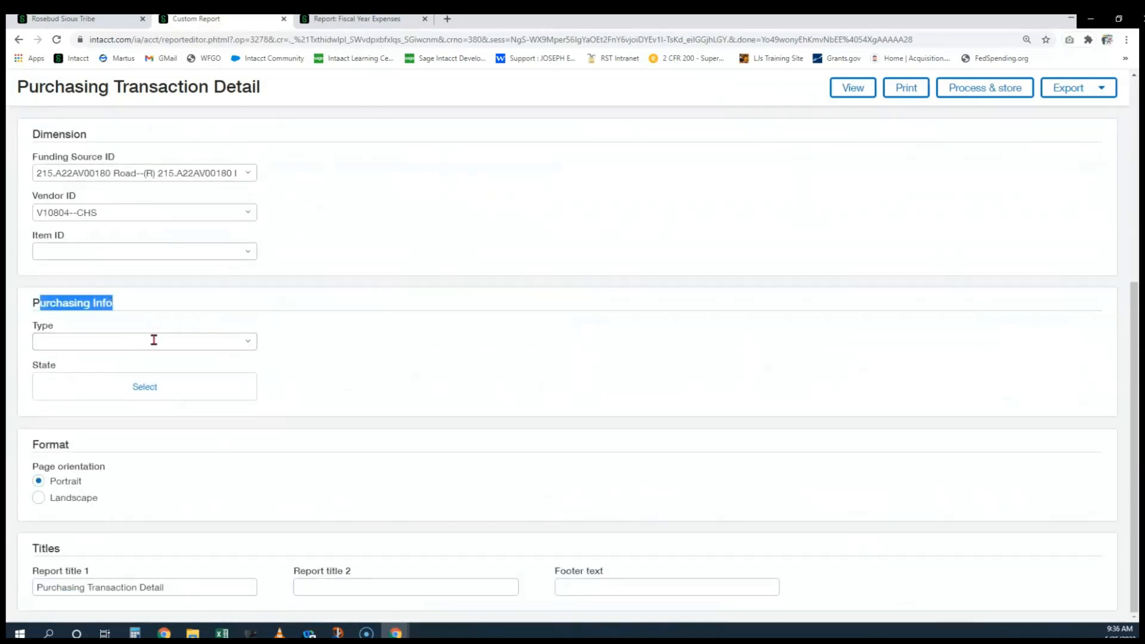
pyautogui.click(252, 347)
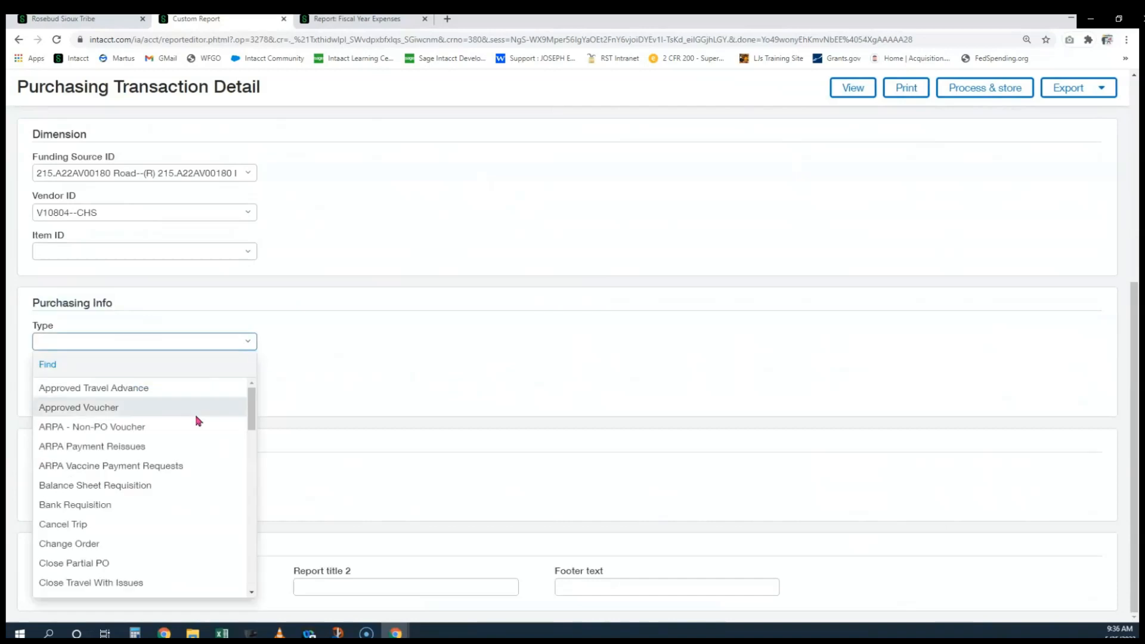
pyautogui.scroll(-8, 182, 447)
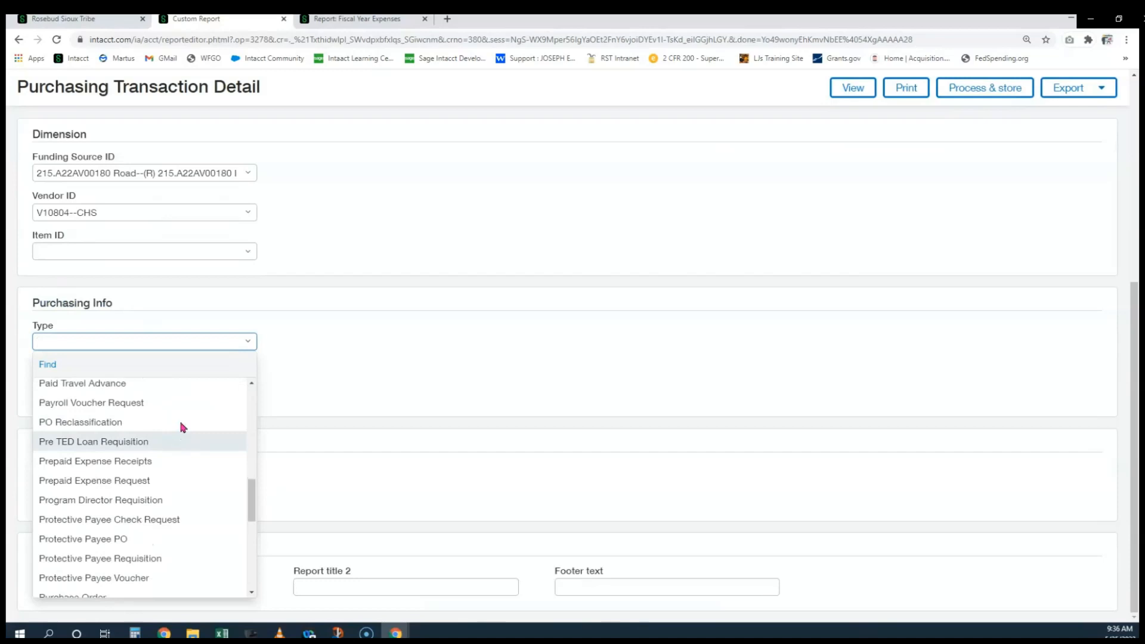
pyautogui.scroll(-1, 173, 432)
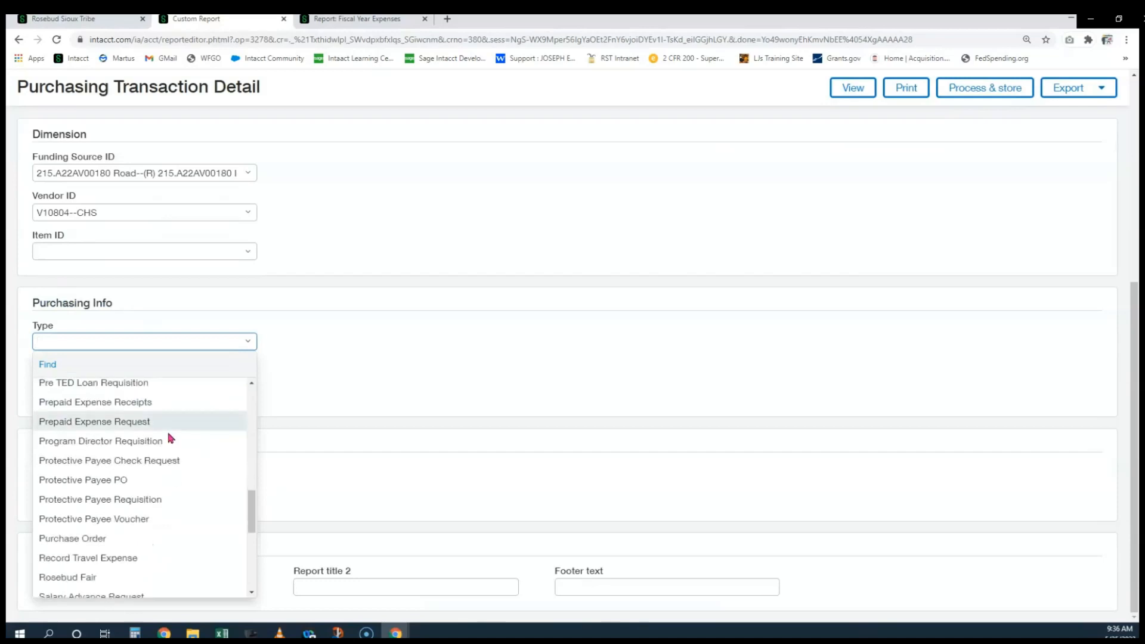
pyautogui.click(97, 540)
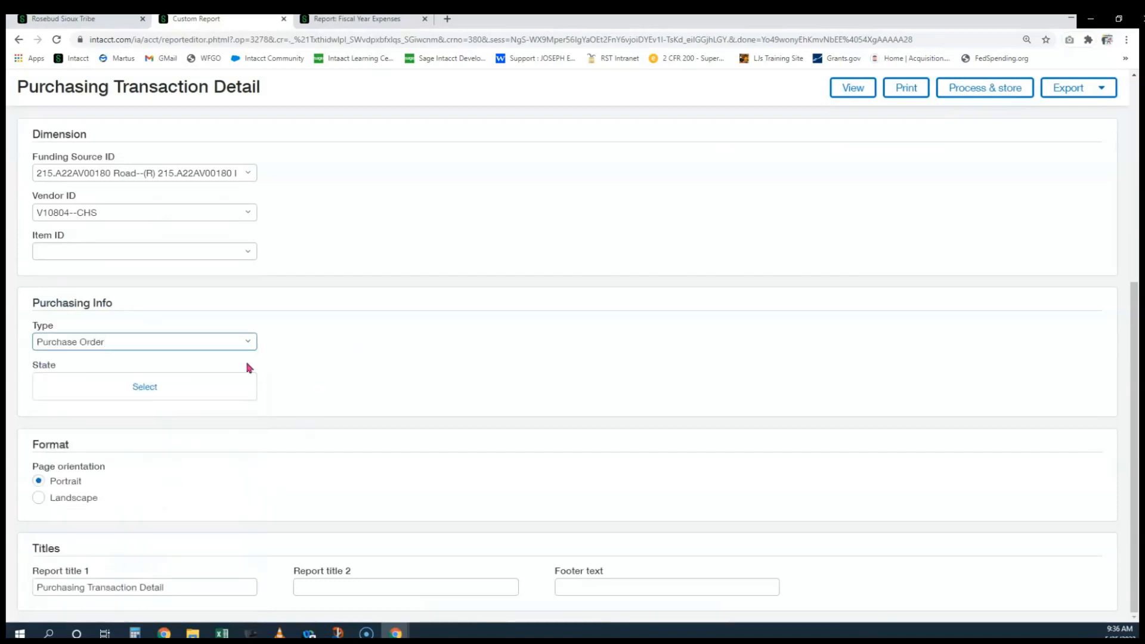
# Filter State to Pending, Partially Converted and In Progress
pyautogui.click(168, 398)
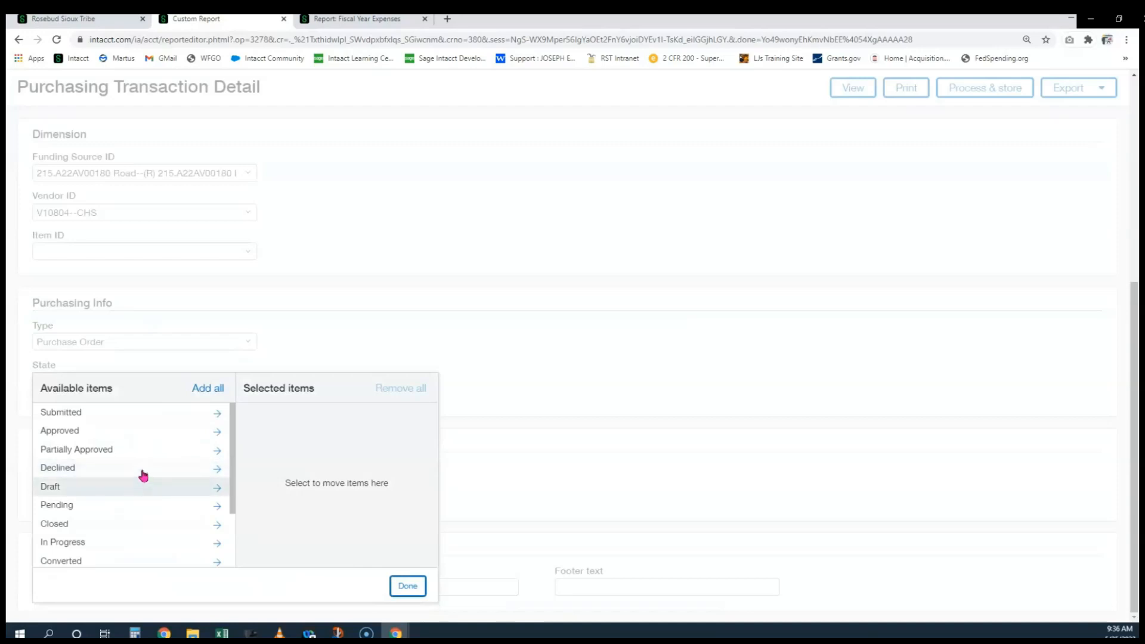
pyautogui.scroll(-2, 146, 471)
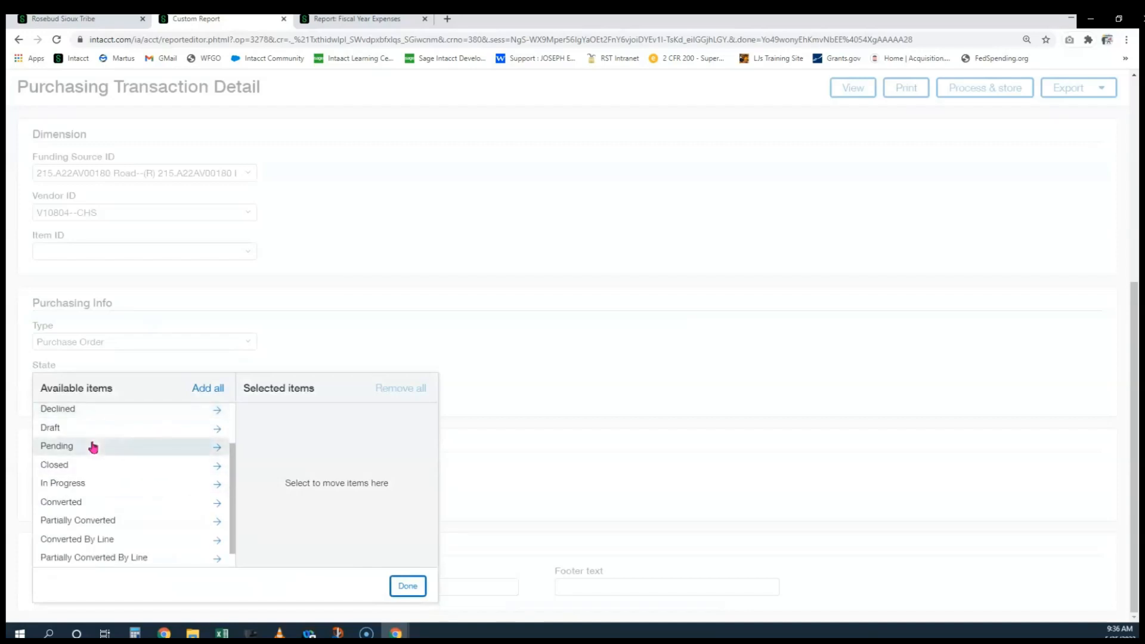
pyautogui.click(93, 448)
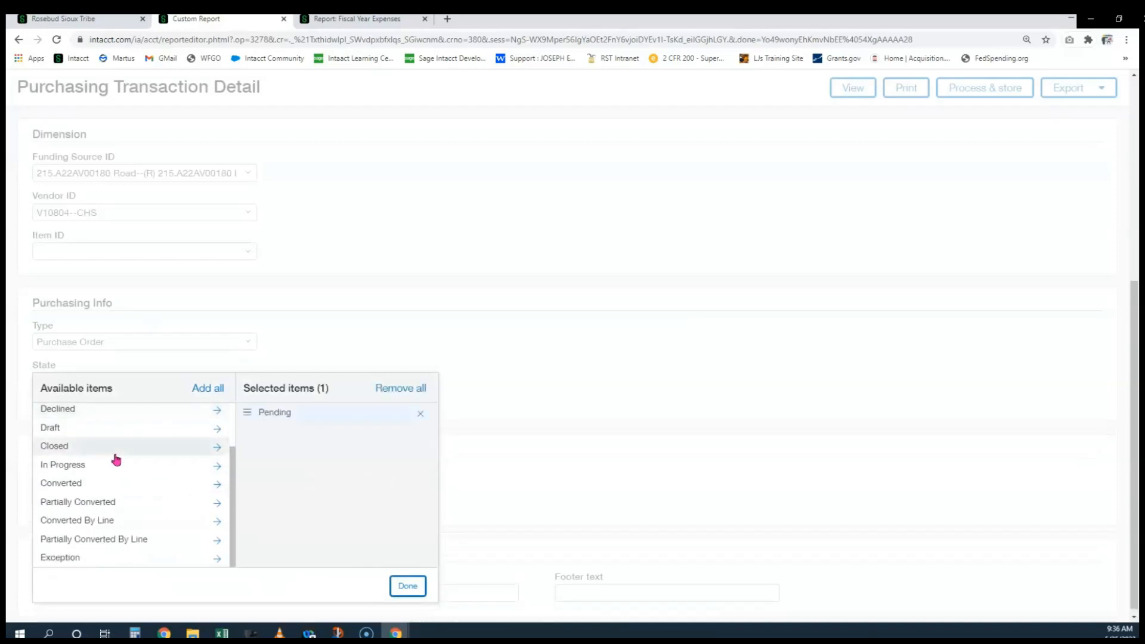
pyautogui.click(114, 504)
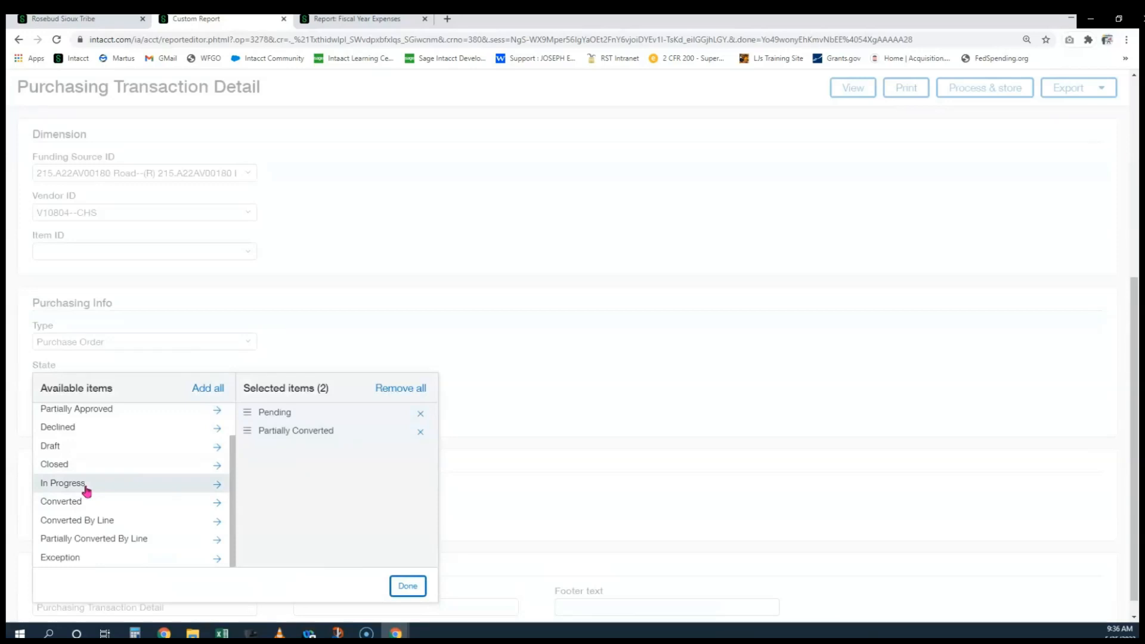
pyautogui.click(86, 491)
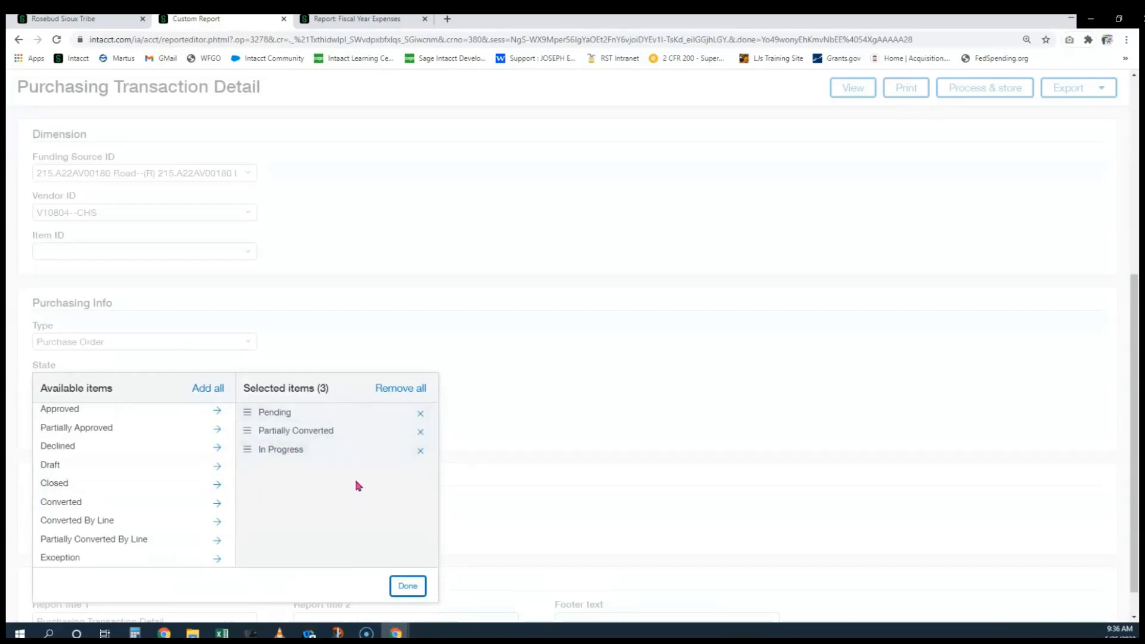
pyautogui.click(415, 587)
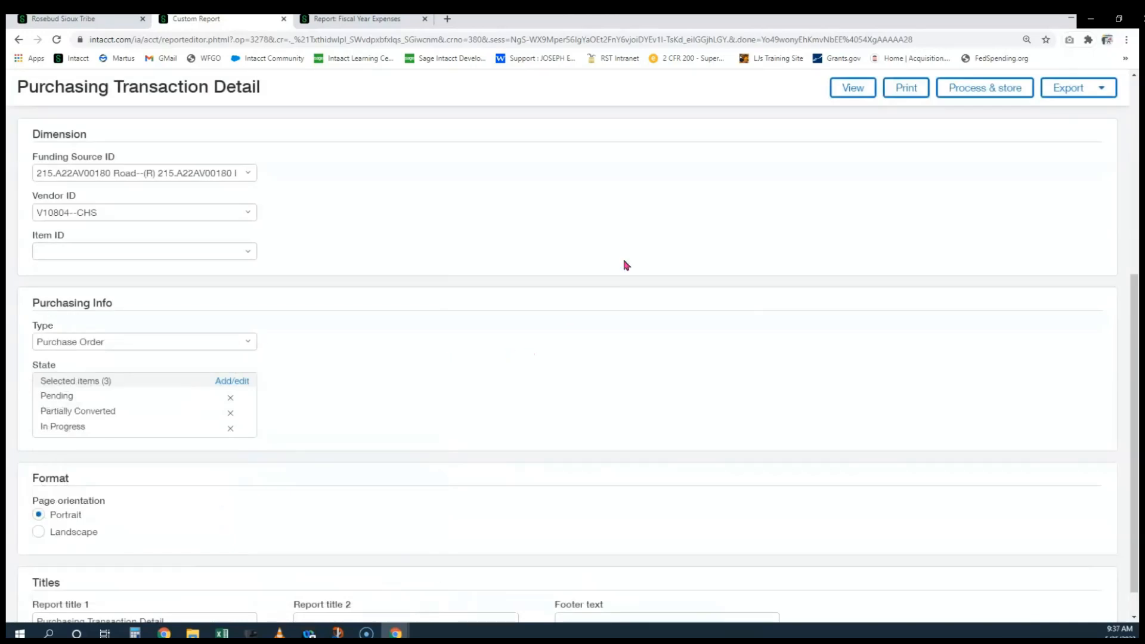
# Run the report, then clear the Purchase Order type filter and rerun it
pyautogui.click(852, 88)
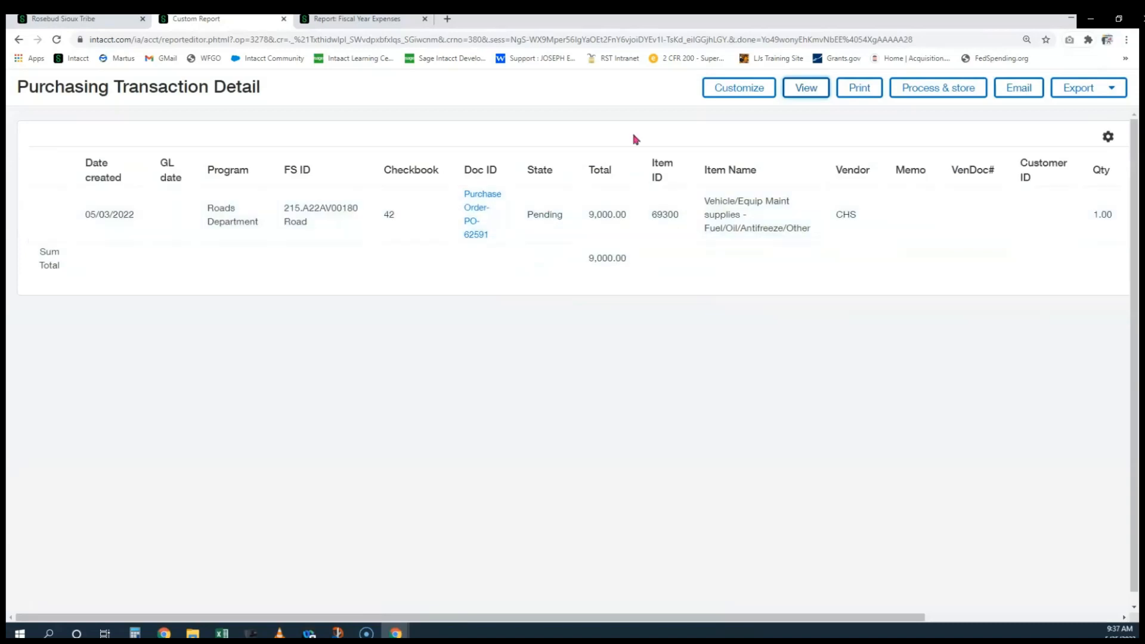
pyautogui.click(739, 88)
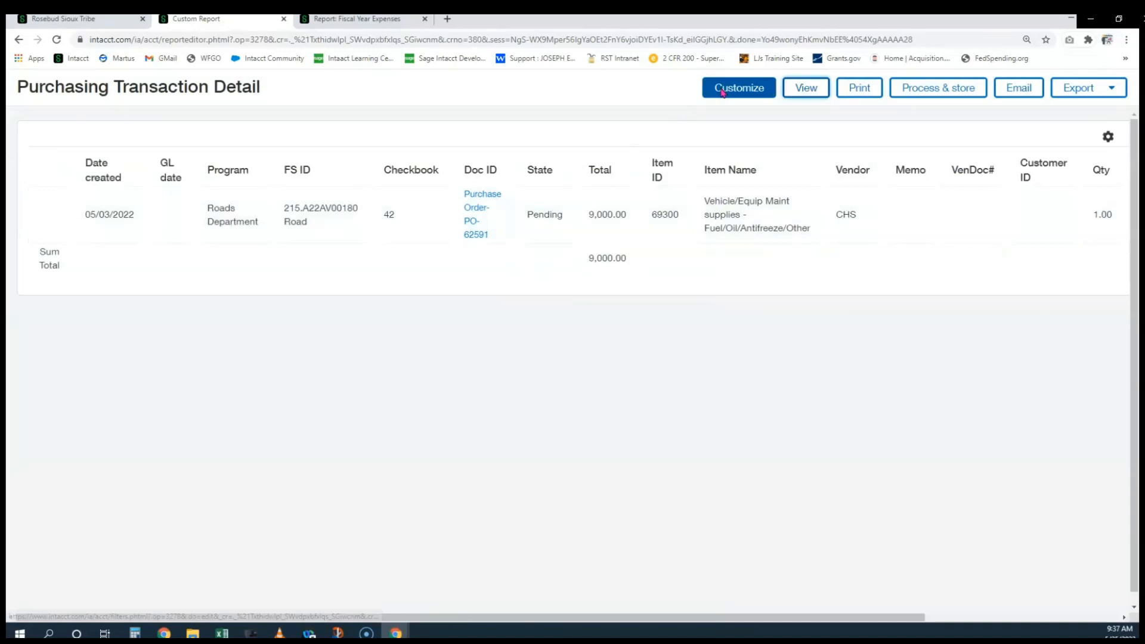
pyautogui.scroll(-6, 434, 330)
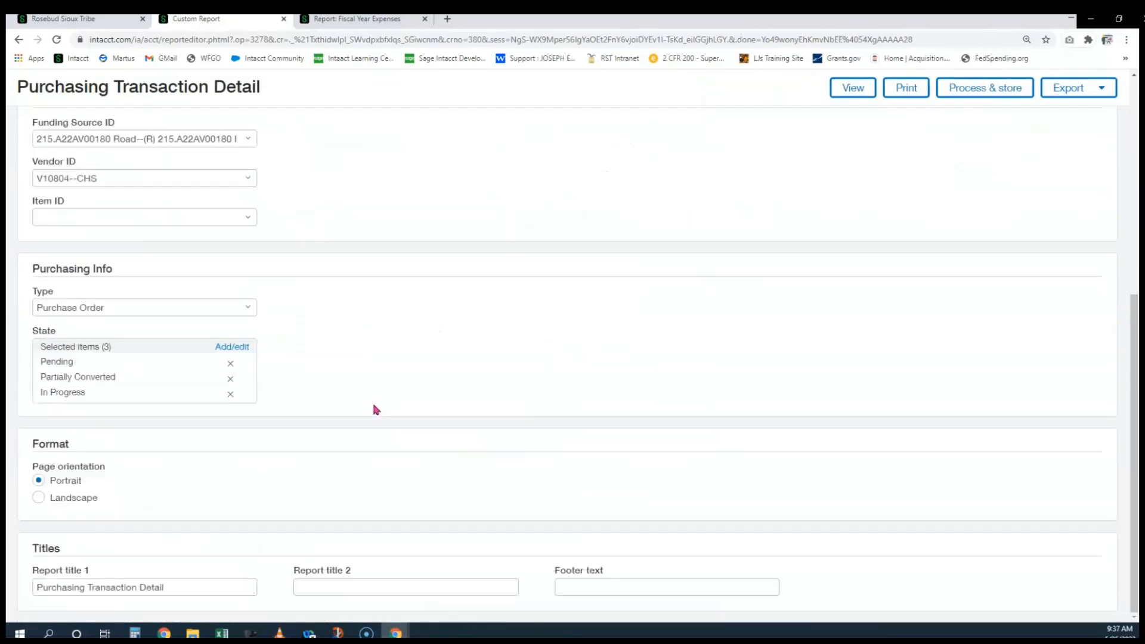
pyautogui.click(138, 309)
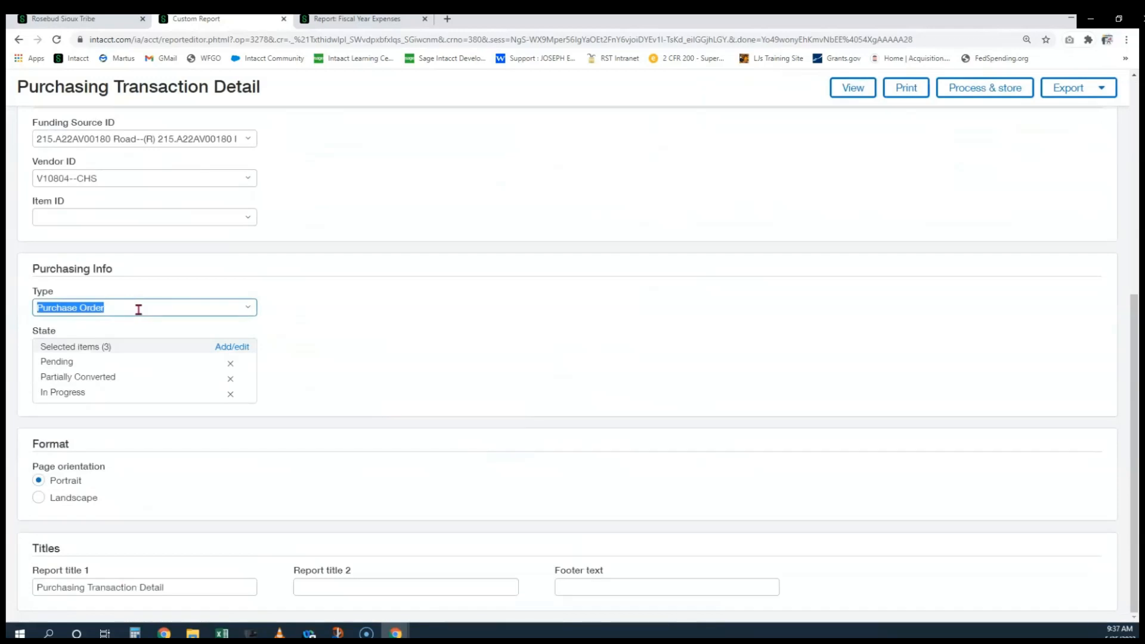
pyautogui.press('BackSpace')
pyautogui.click(378, 305)
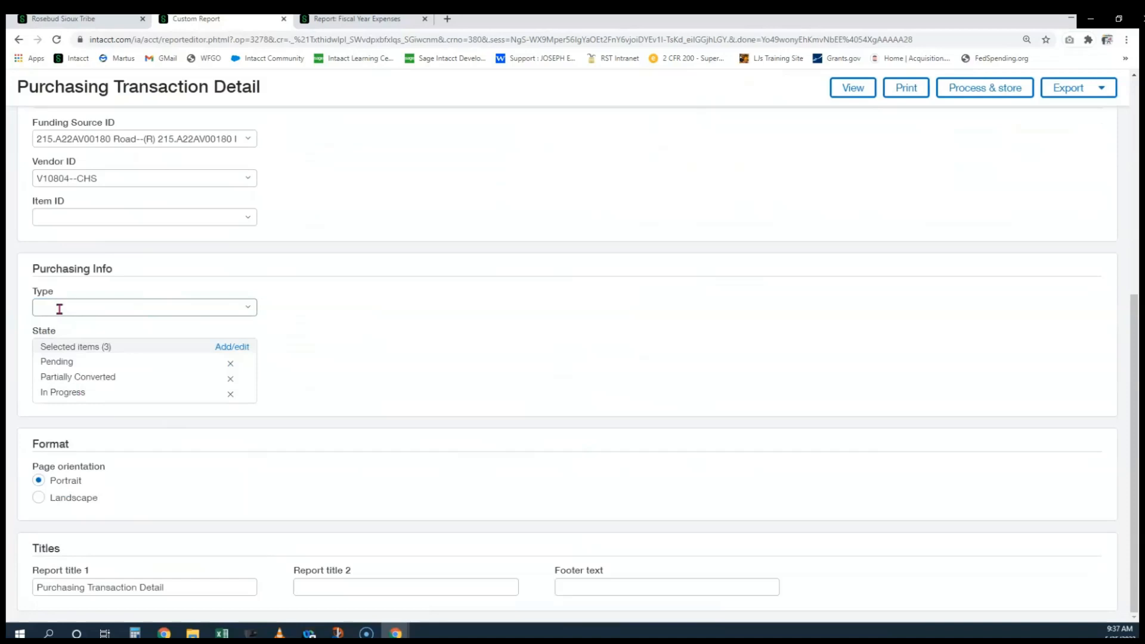
pyautogui.click(852, 87)
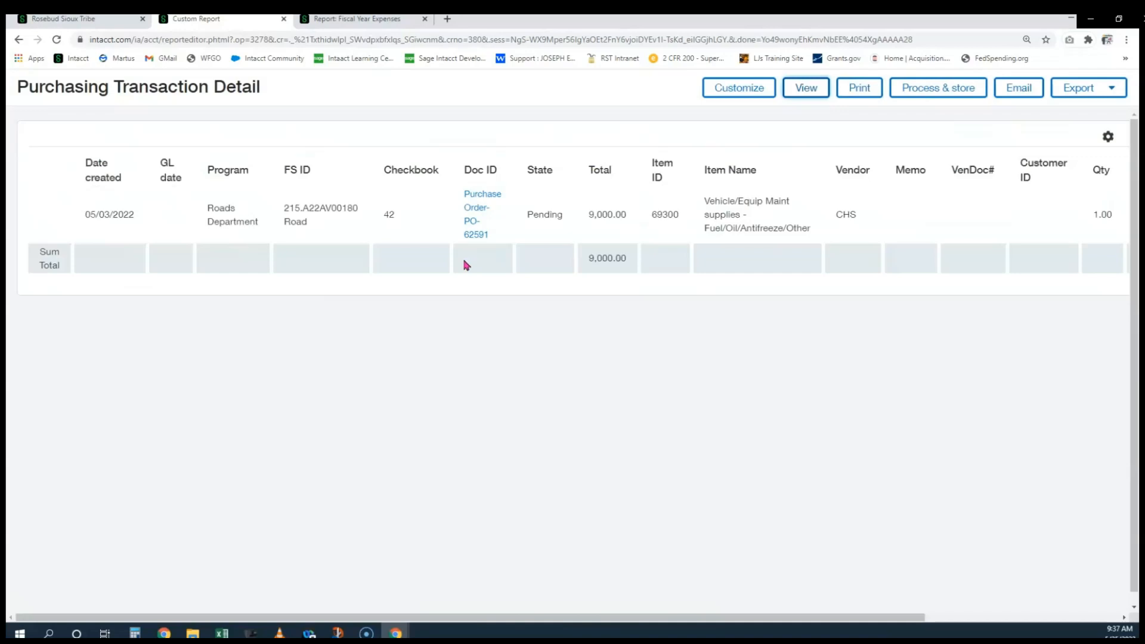
# Clear the V10804--CHS vendor filter, rerun for all vendors, and highlight item 70300 and the second vendor
pyautogui.click(715, 96)
pyautogui.scroll(-4, 129, 331)
pyautogui.tripleClick(132, 320)
pyautogui.press('BackSpace')
pyautogui.click(607, 352)
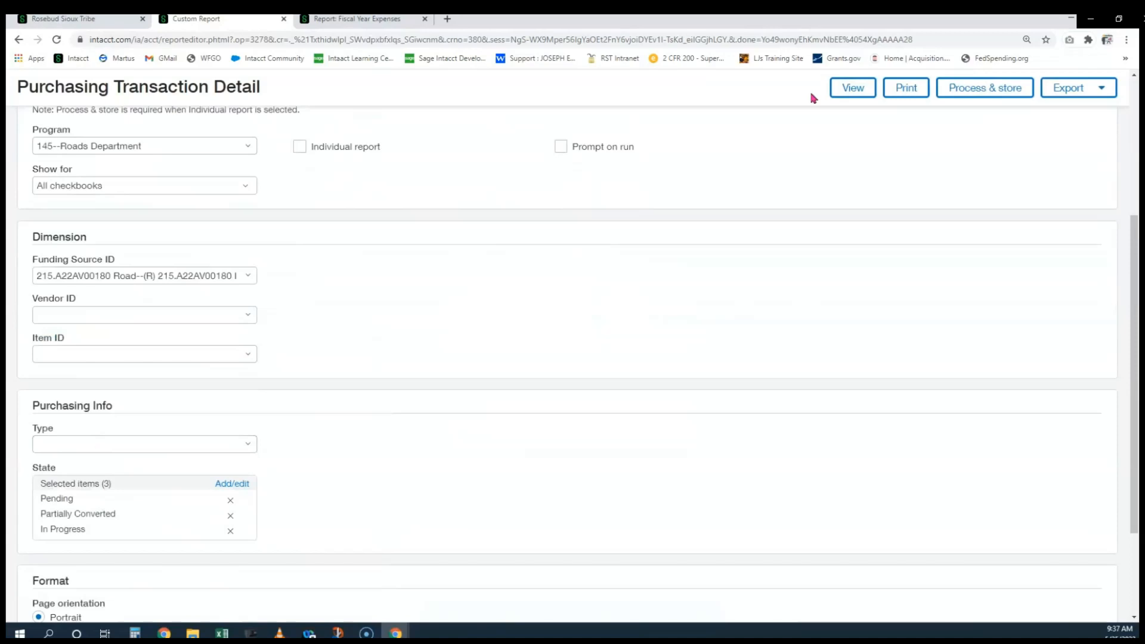
pyautogui.click(851, 88)
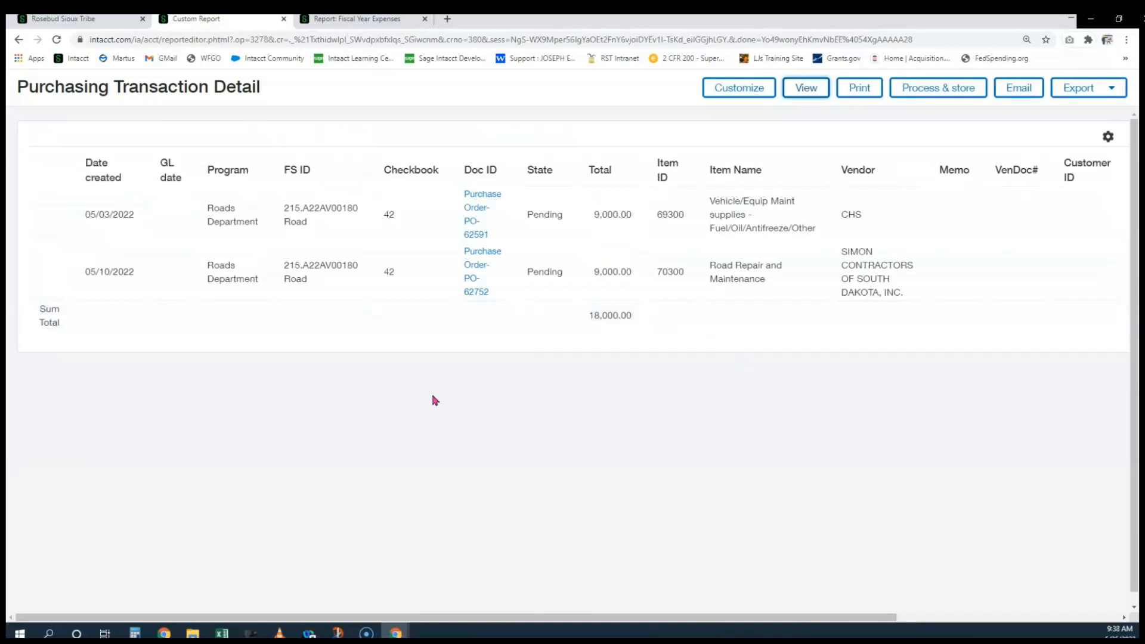
pyautogui.moveTo(653, 277); pyautogui.dragTo(686, 273)
pyautogui.moveTo(847, 252); pyautogui.dragTo(881, 315)
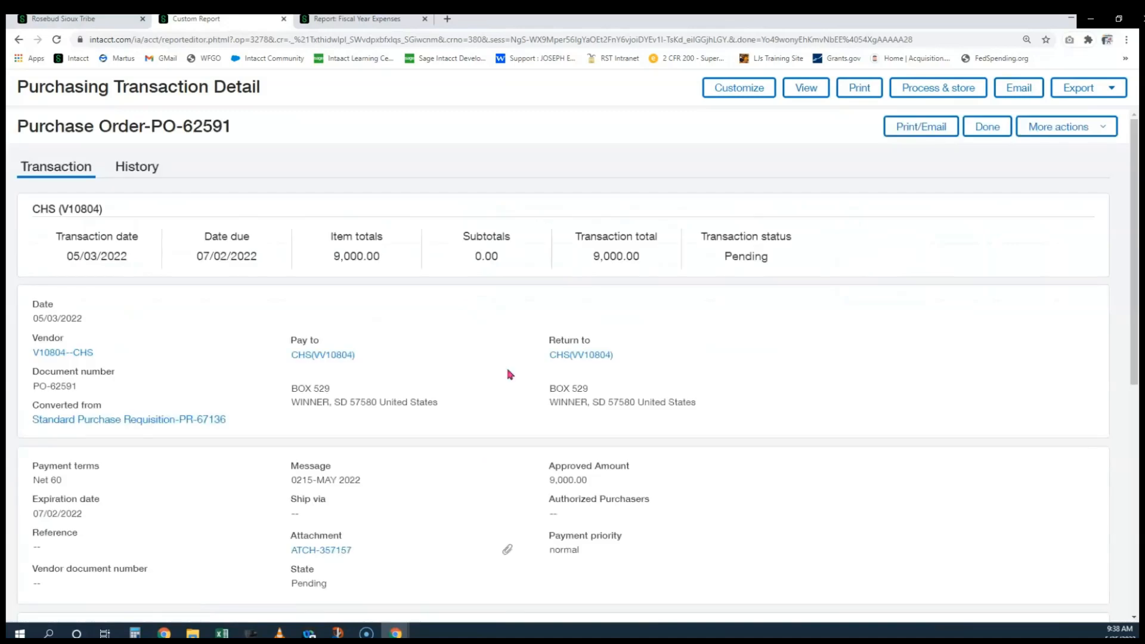
# Review PO-62591's details and More actions, then close it to return to the report
pyautogui.scroll(-3, 510, 374)
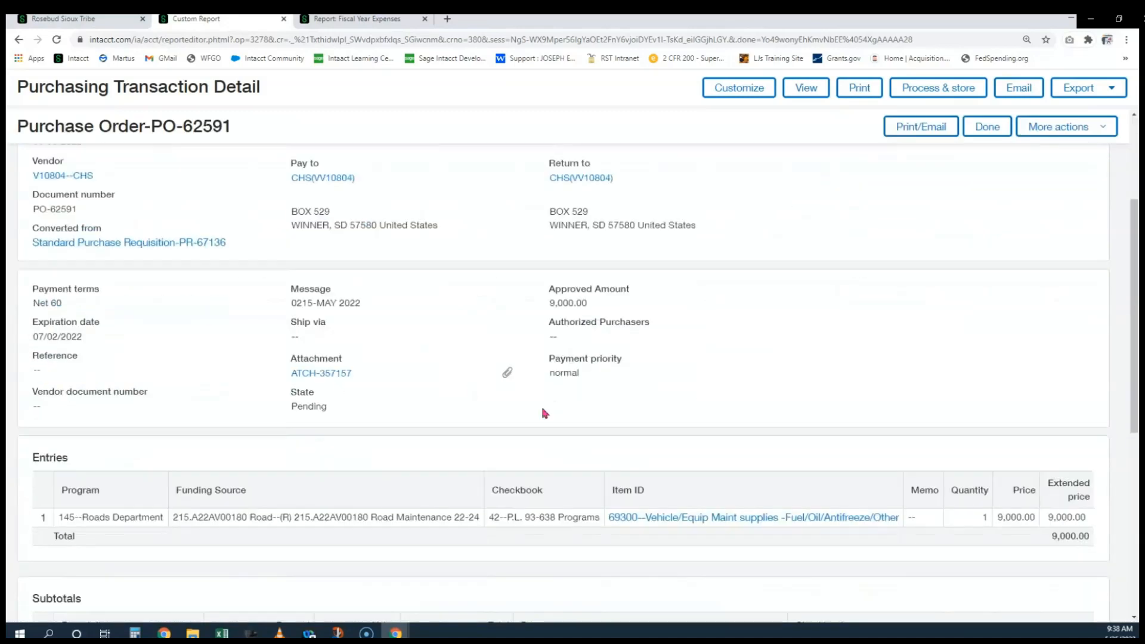
pyautogui.scroll(2, 897, 357)
pyautogui.click(1067, 126)
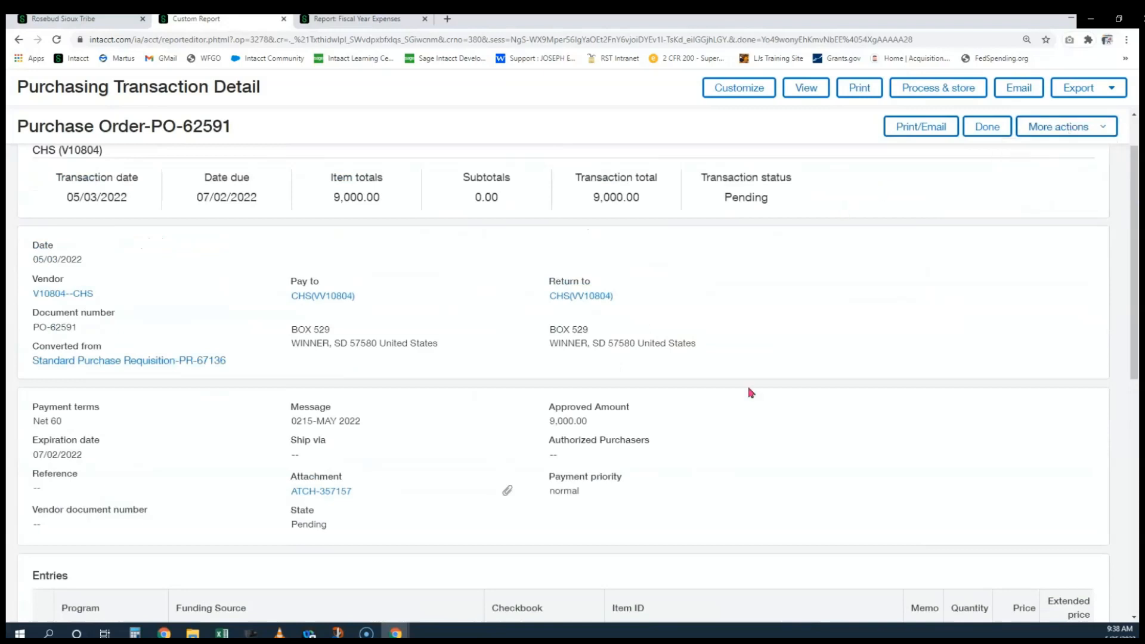
pyautogui.scroll(-3, 762, 408)
pyautogui.scroll(1, 763, 411)
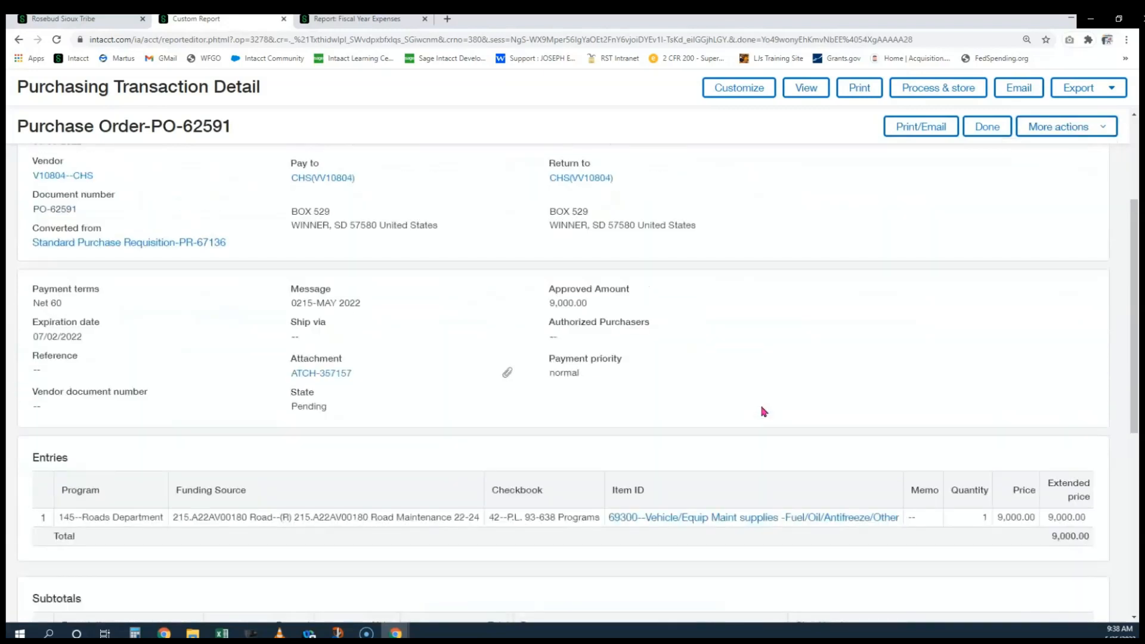
pyautogui.click(987, 127)
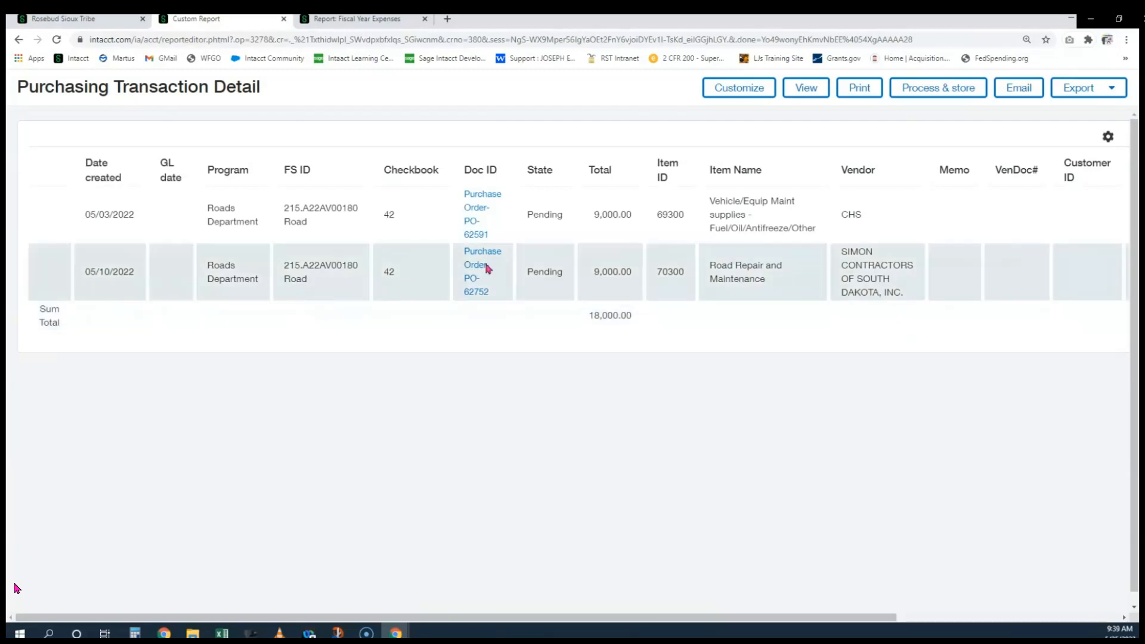
# Reopen the report settings and show funding source 215.A22AV00180 Road with the three chosen states
pyautogui.click(738, 90)
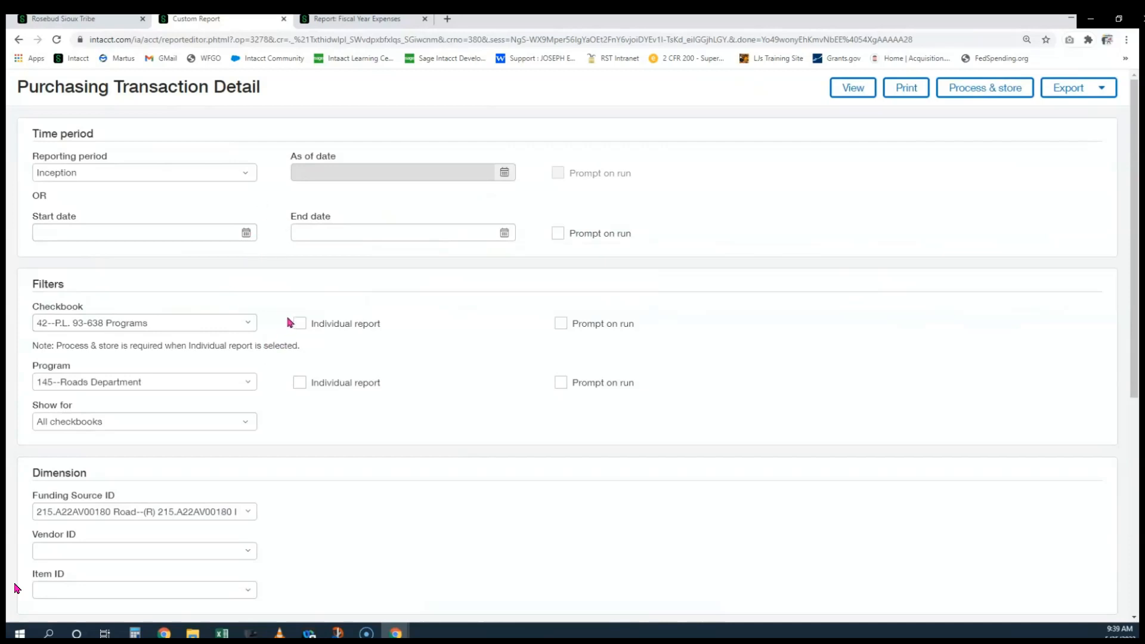
pyautogui.scroll(-1, 271, 365)
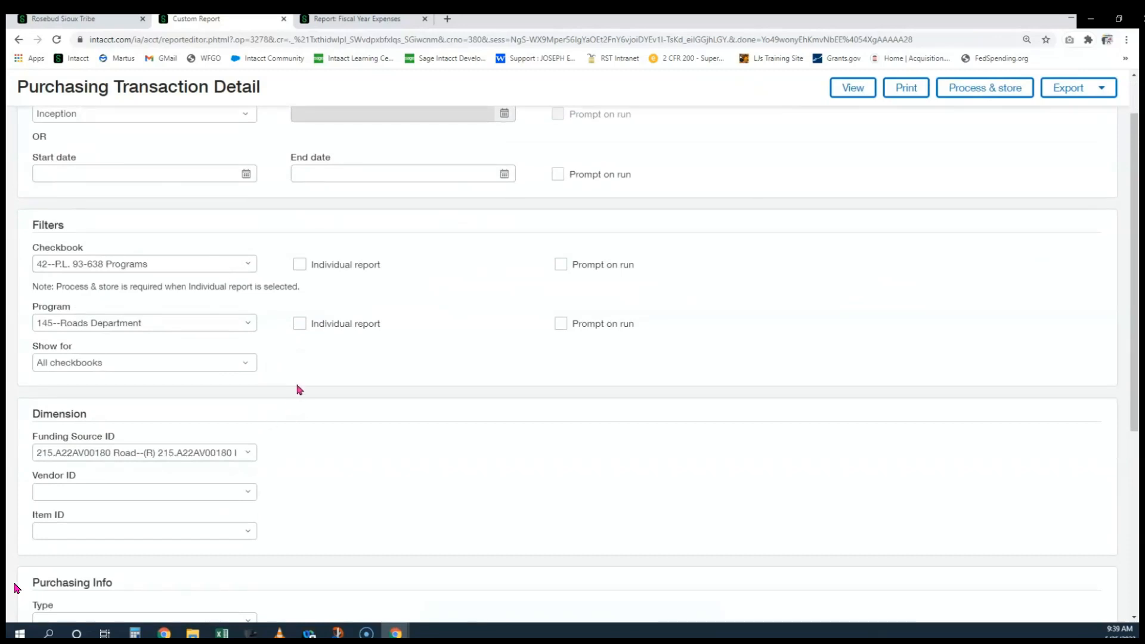
pyautogui.scroll(-3, 304, 394)
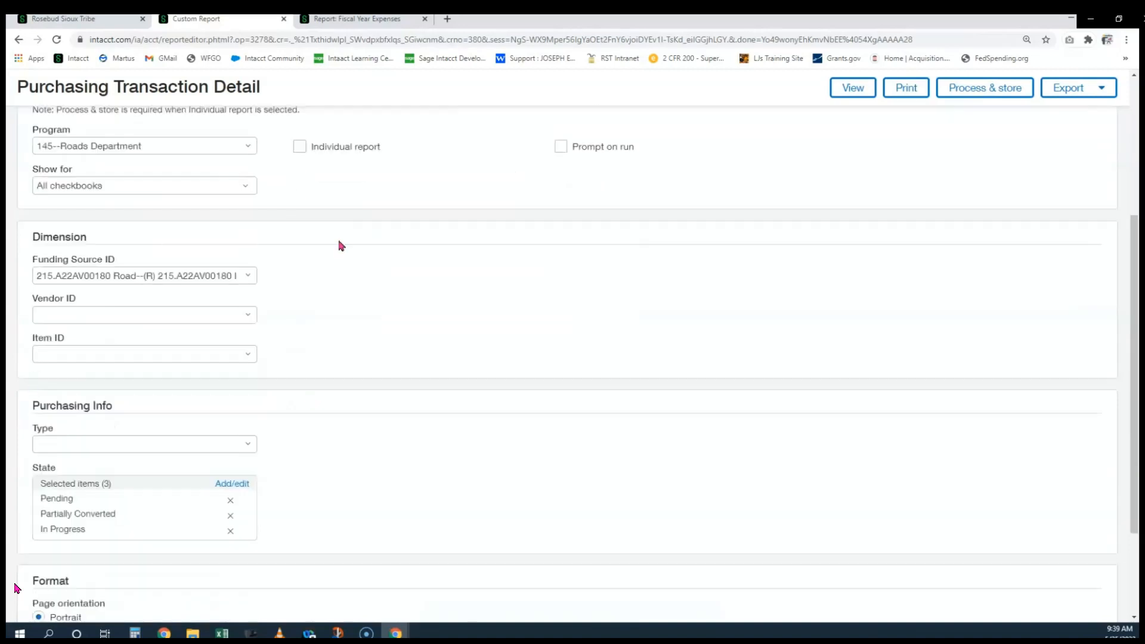